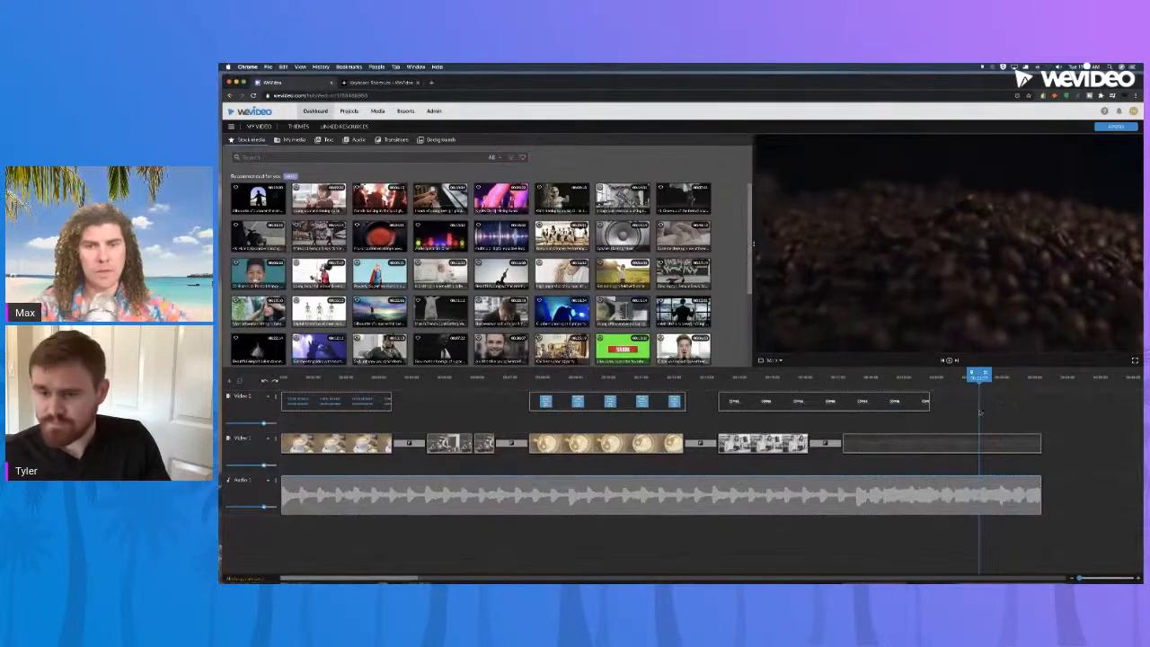
- Delete the coffee-bean clip at the end of the Video 1 track and undo the deletion
drag(979, 376, 983, 375)
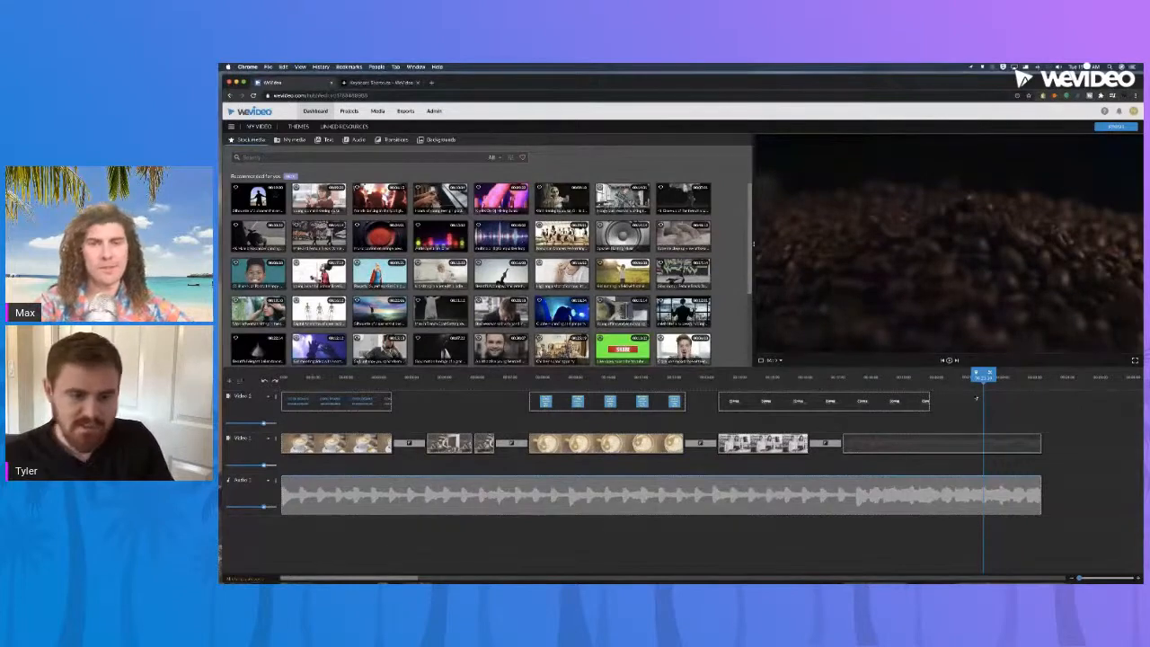
click(975, 377)
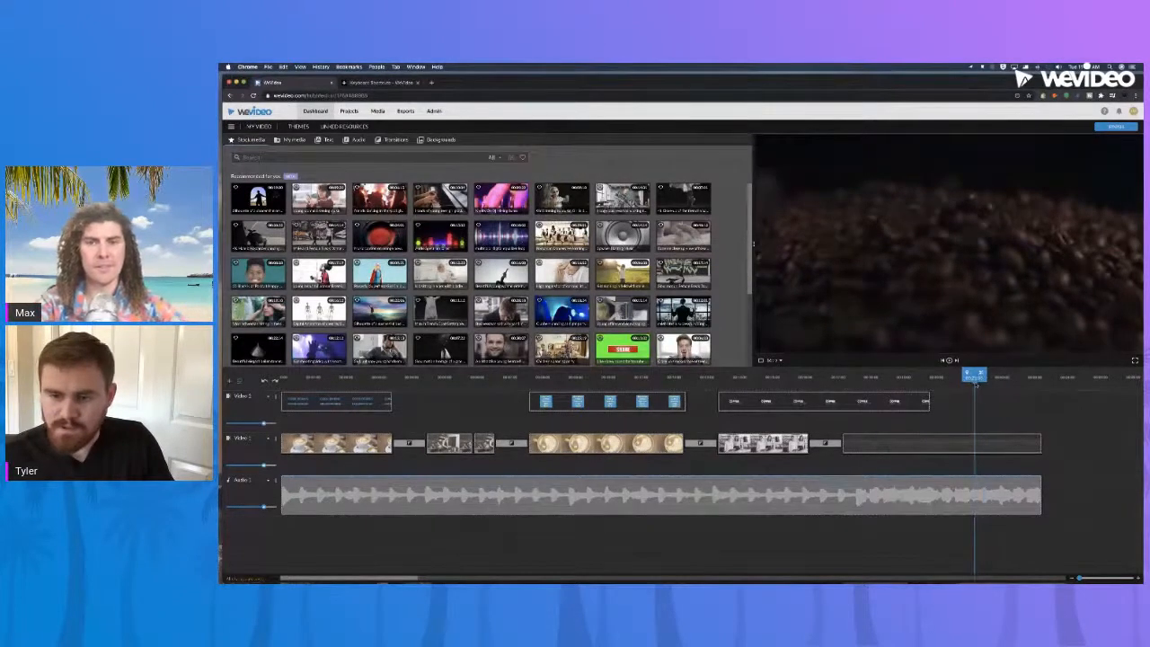
click(980, 383)
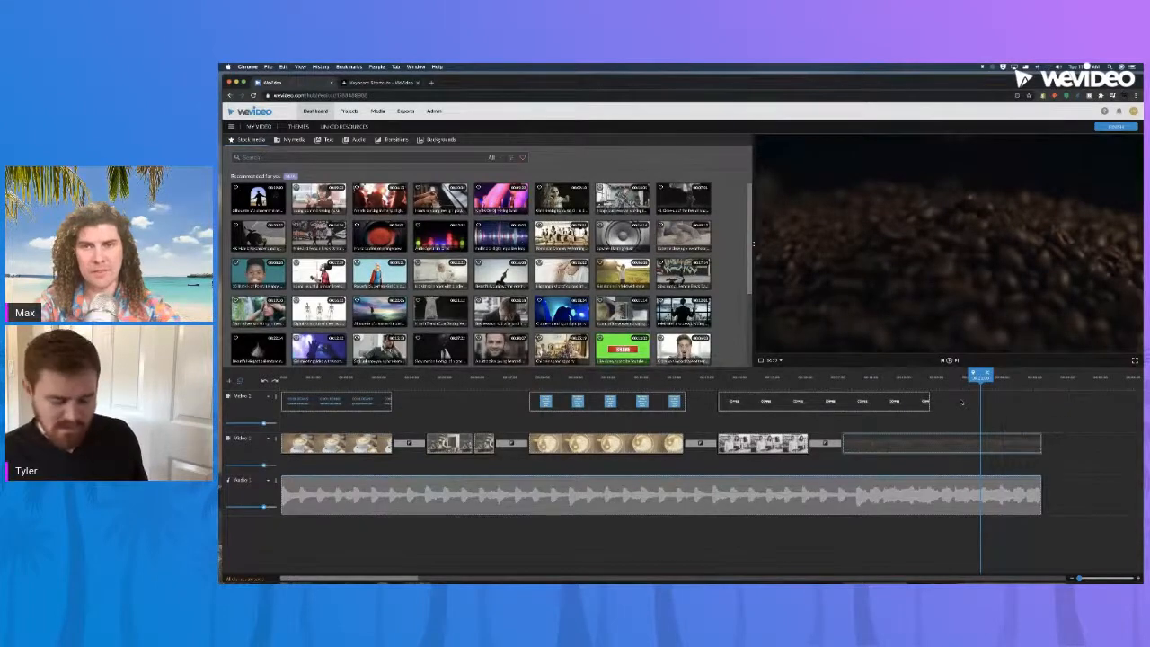
key(BackSpace)
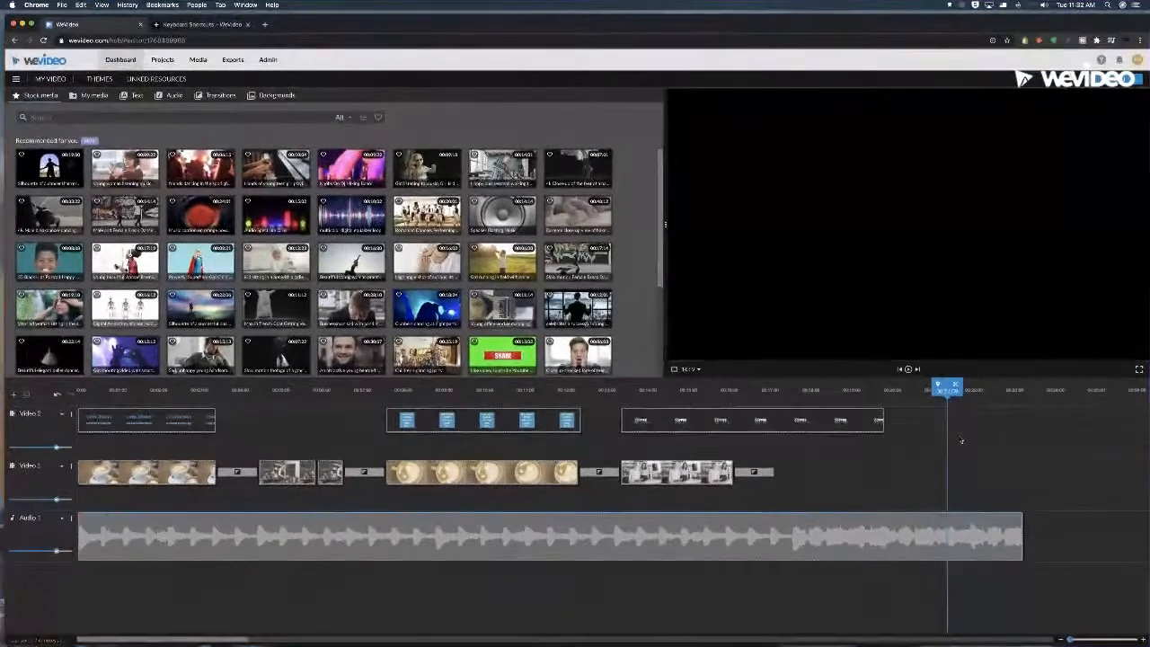
key(super+z)
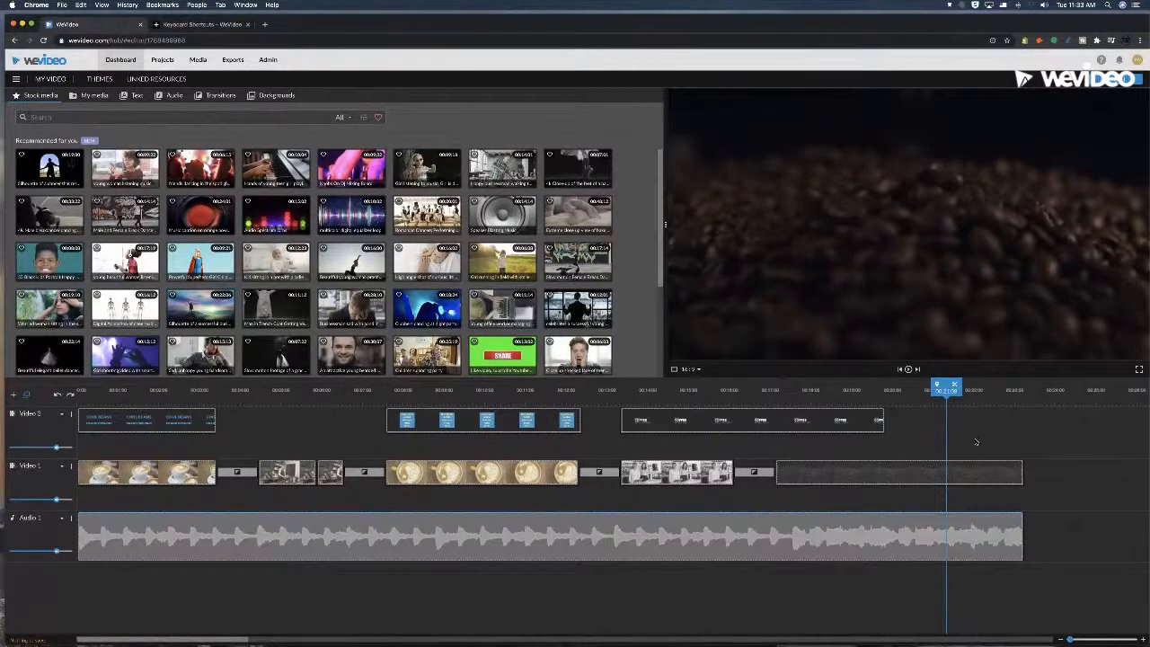
- Place the playhead around 20:20, remove the last Video 1 clip once more and restore it with an undo
drag(945, 387, 954, 391)
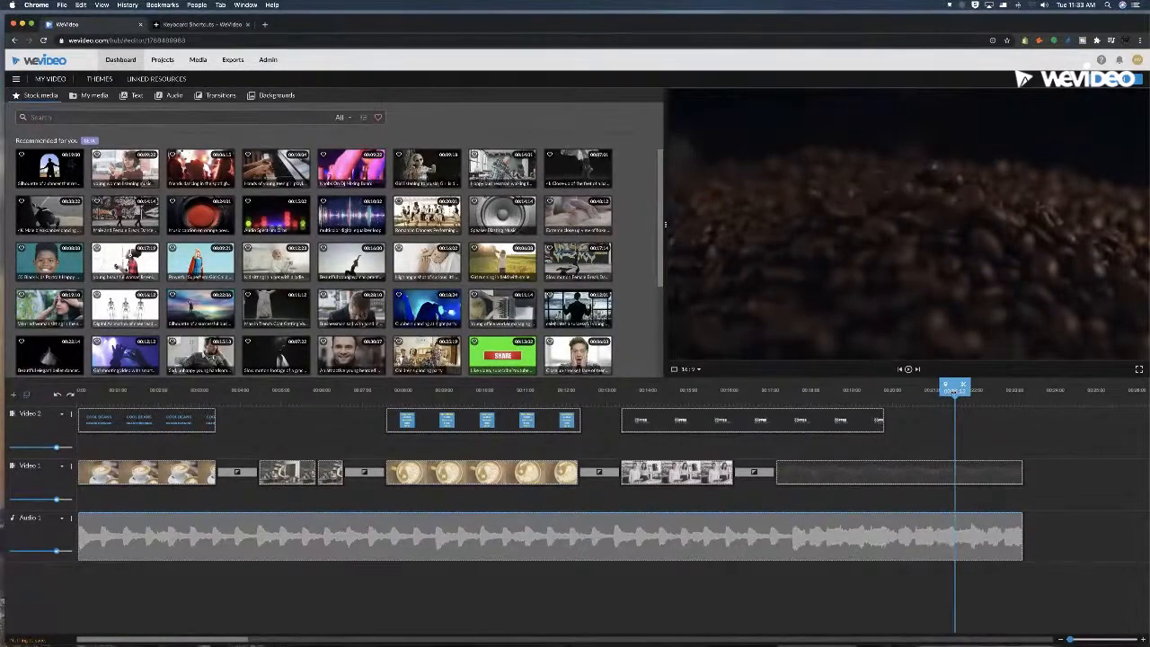
click(925, 400)
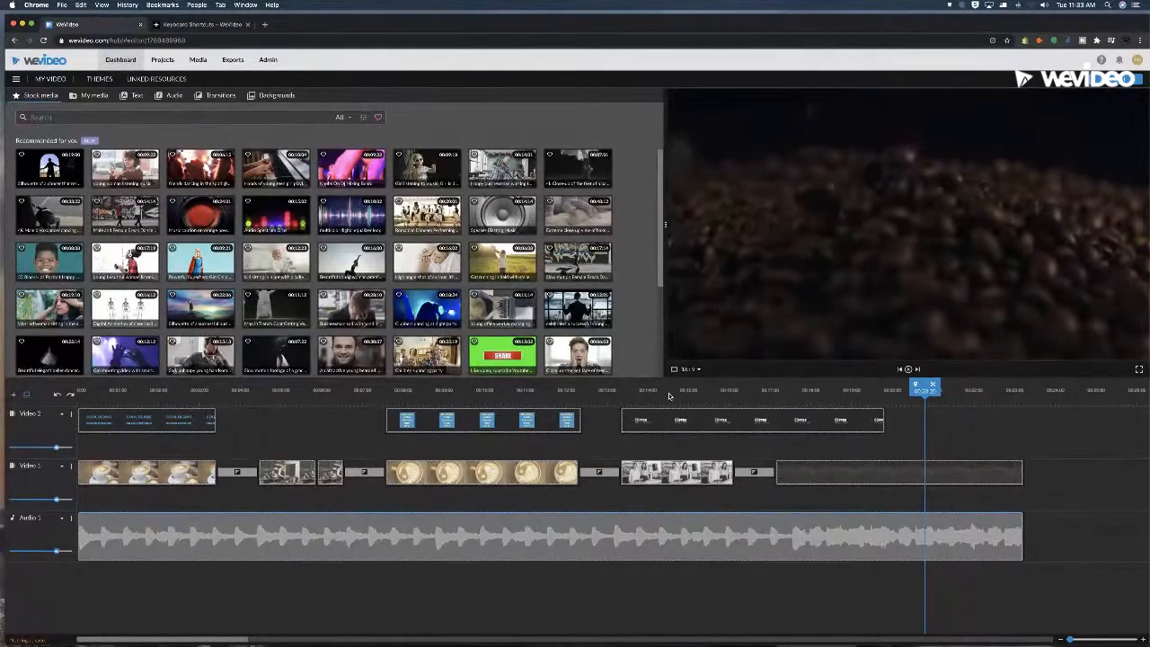
click(956, 468)
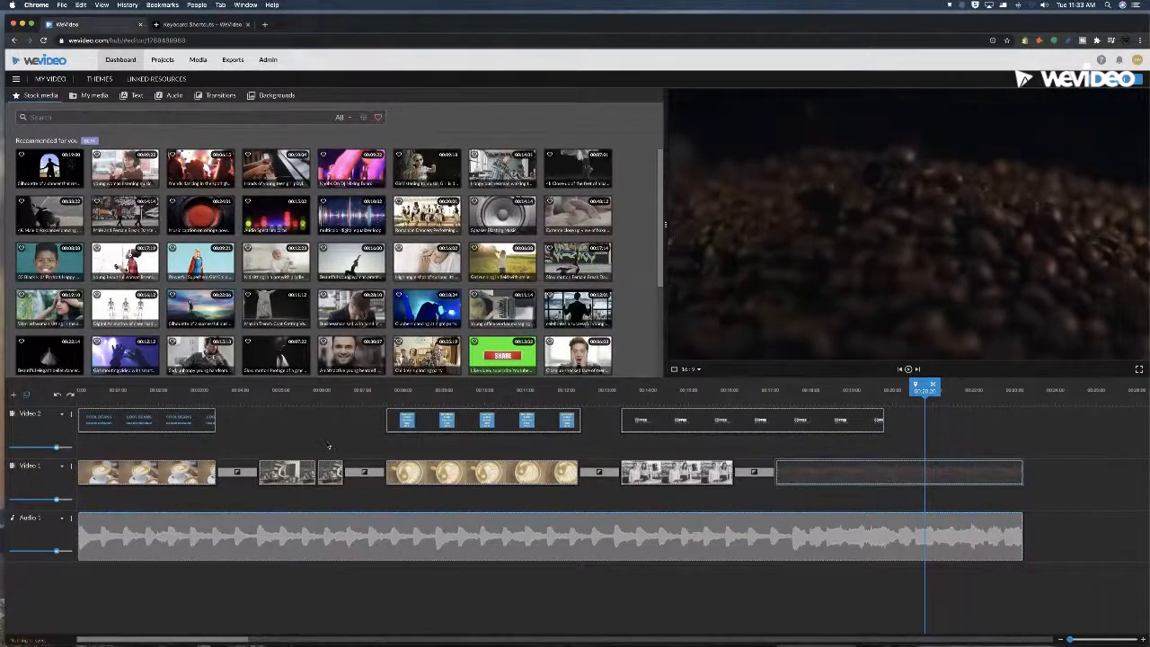
key(BackSpace)
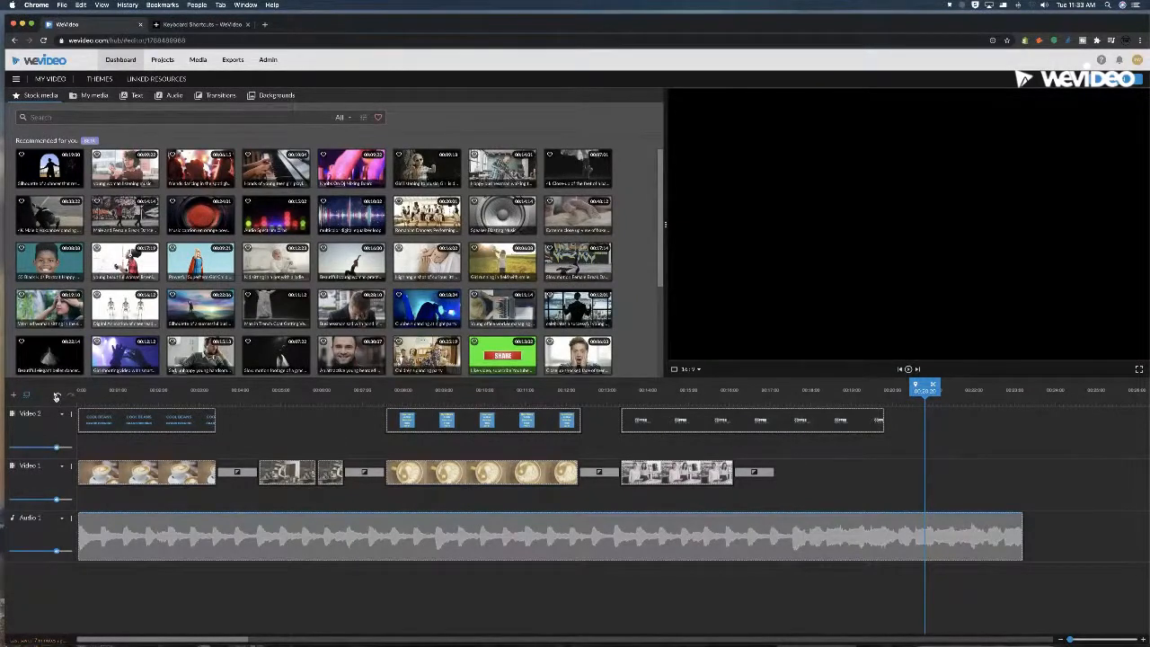
click(57, 396)
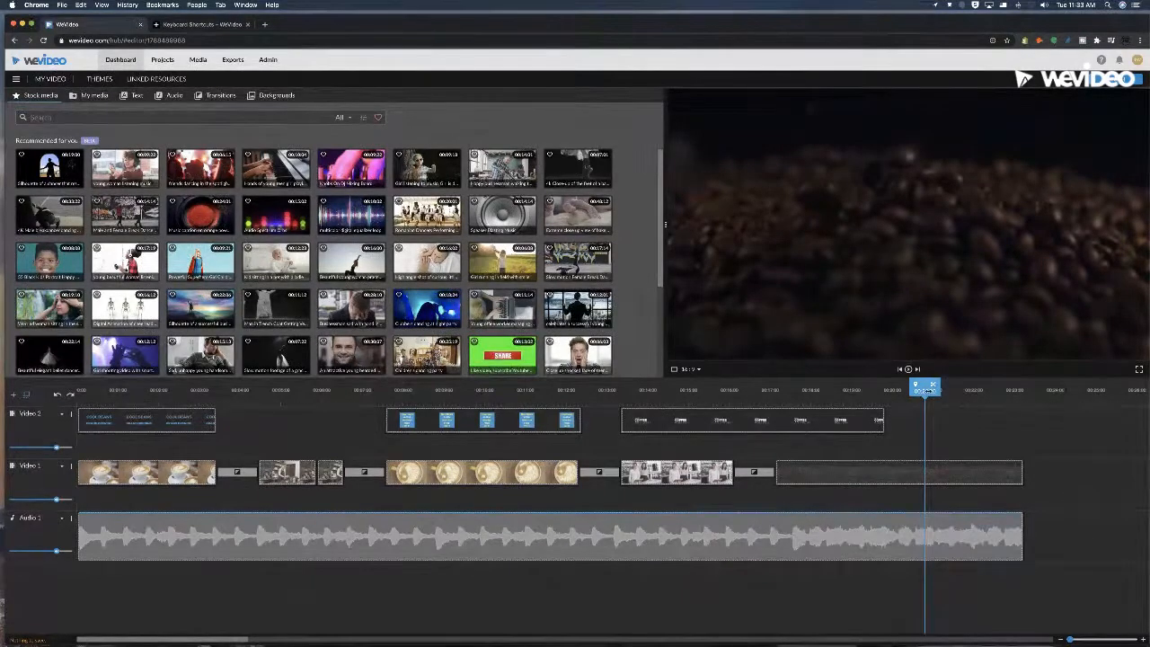
- Trim the end of the coffee-bean clip on Video 1 back to about 21:21 and save the project
drag(925, 388, 942, 389)
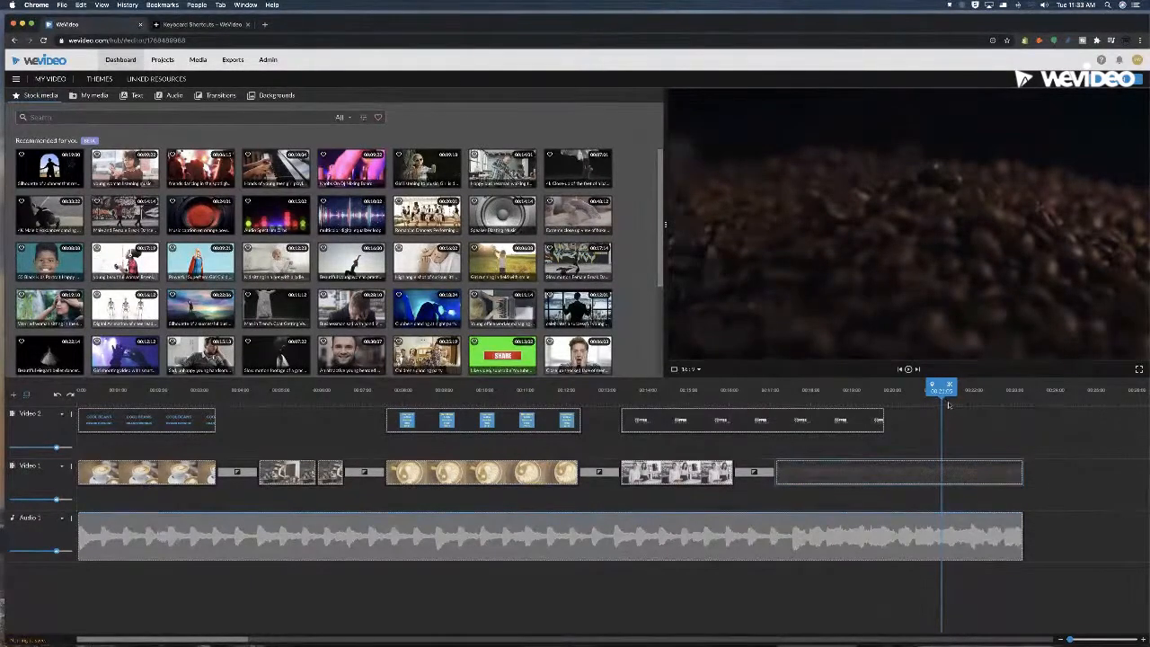
scroll(947, 404, right, 5)
scroll(948, 404, right, 1)
click(623, 390)
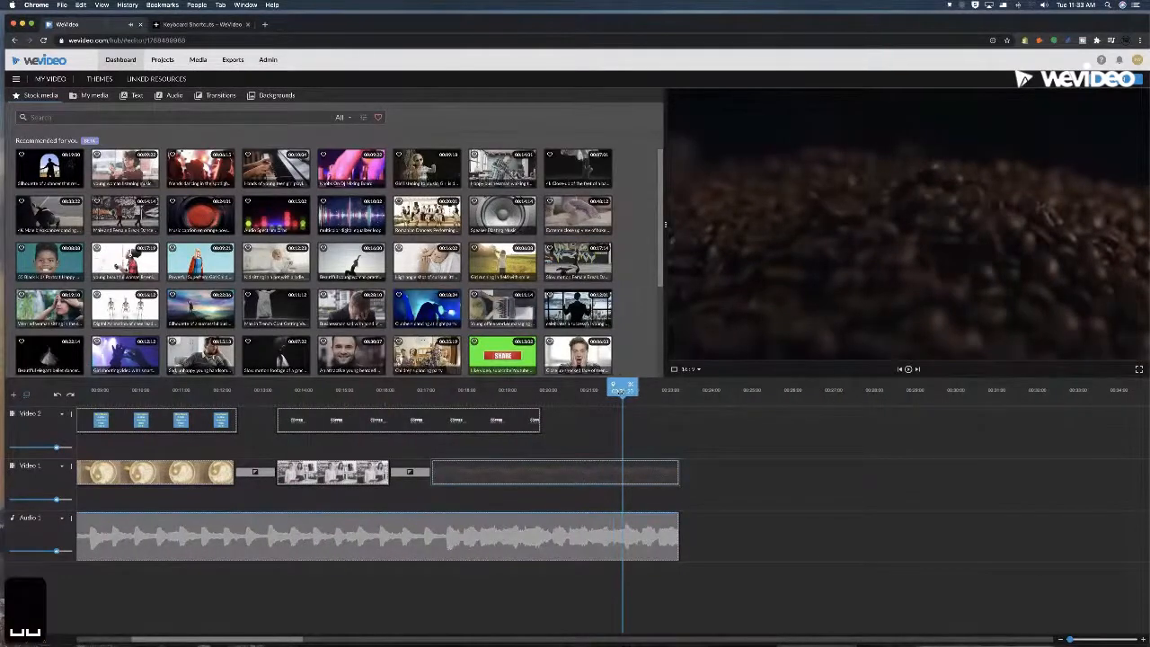
click(576, 404)
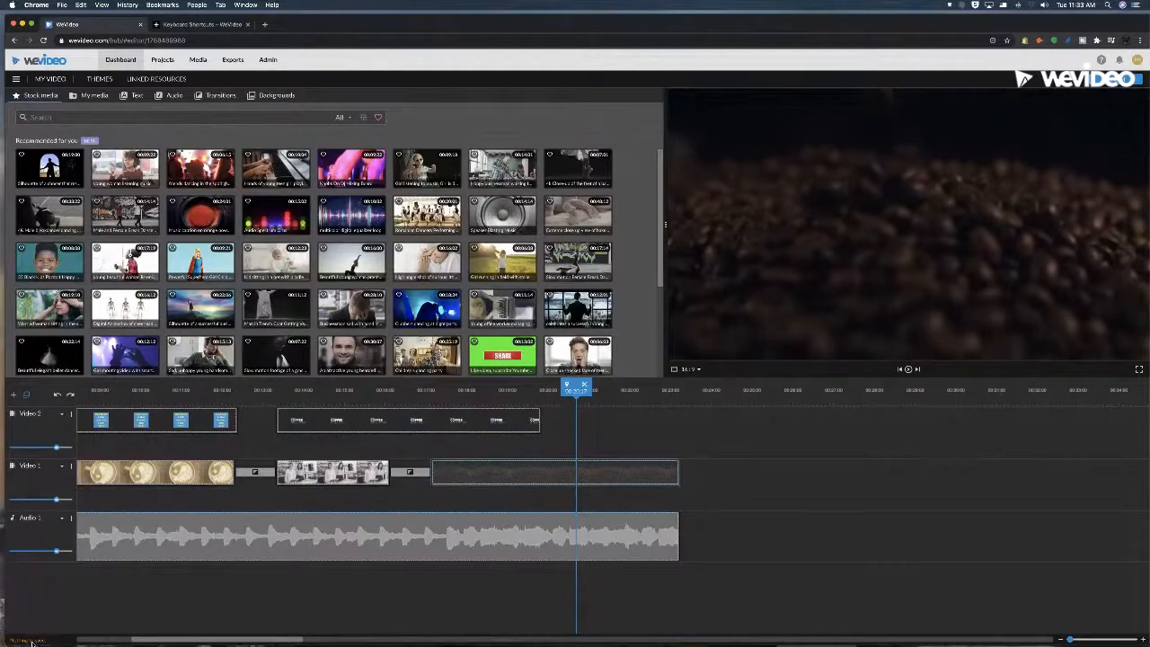
click(665, 475)
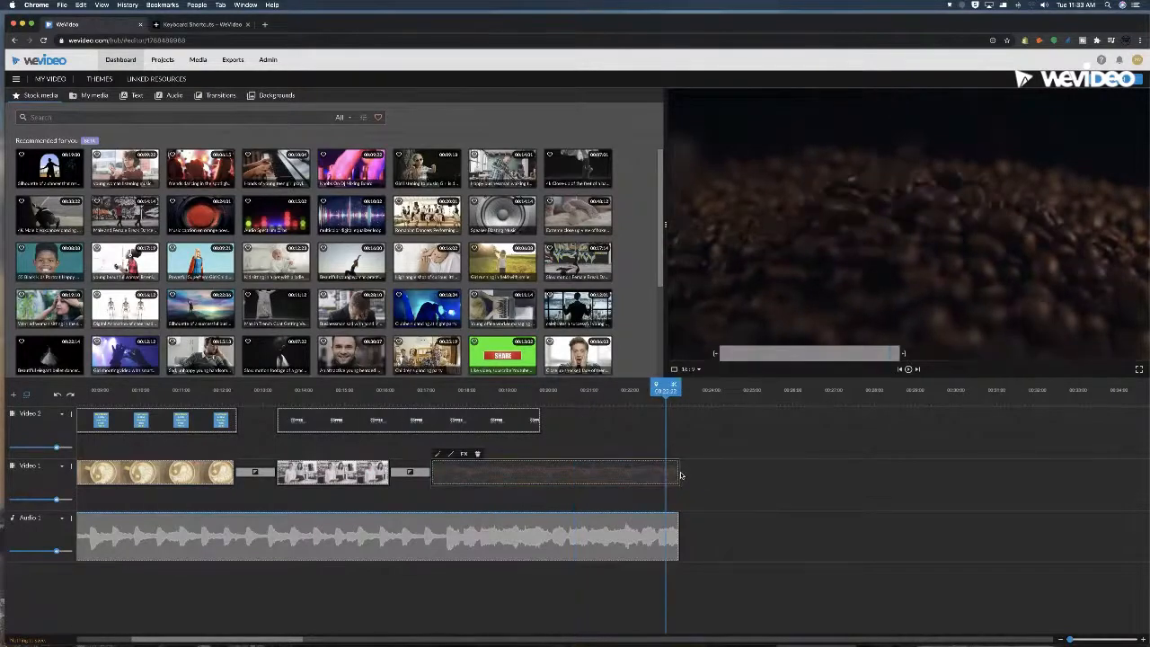
key(super+z)
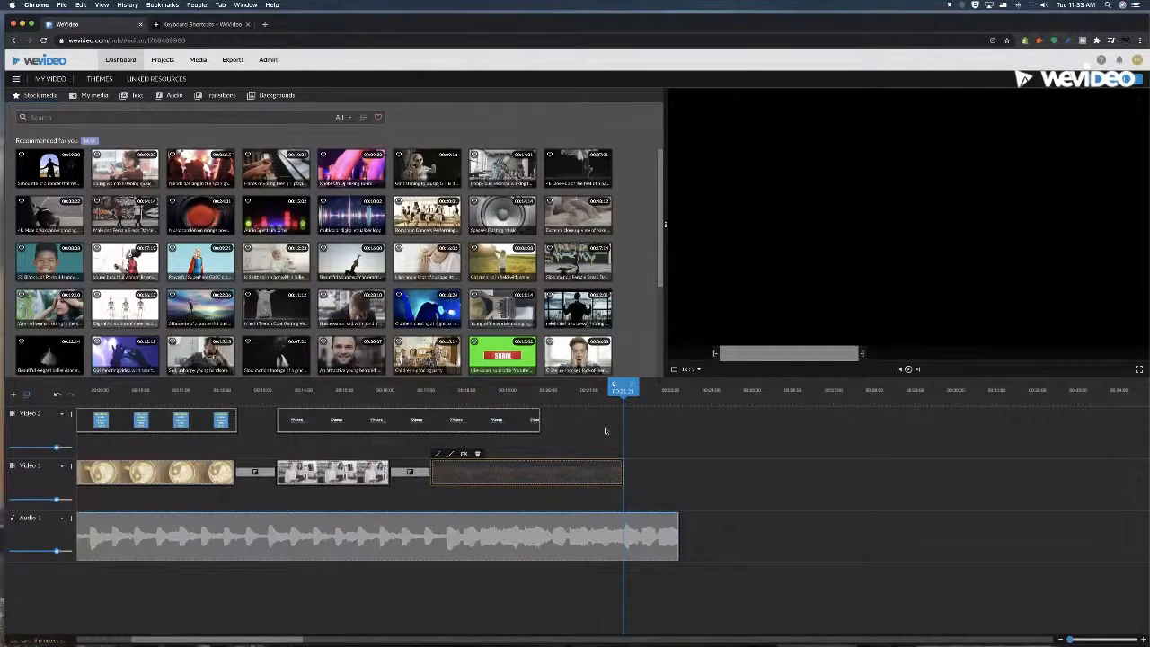
key(super+s)
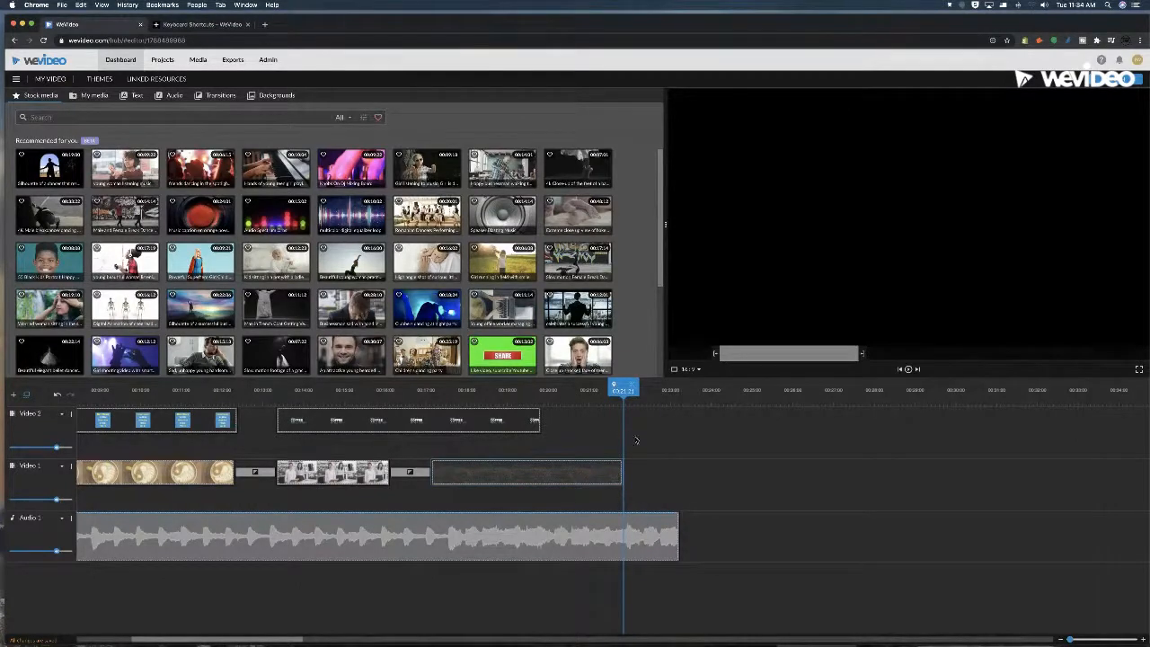
- Return the playhead to the start of the timeline, play the video and pause it in the barista clip
drag(615, 387, 585, 387)
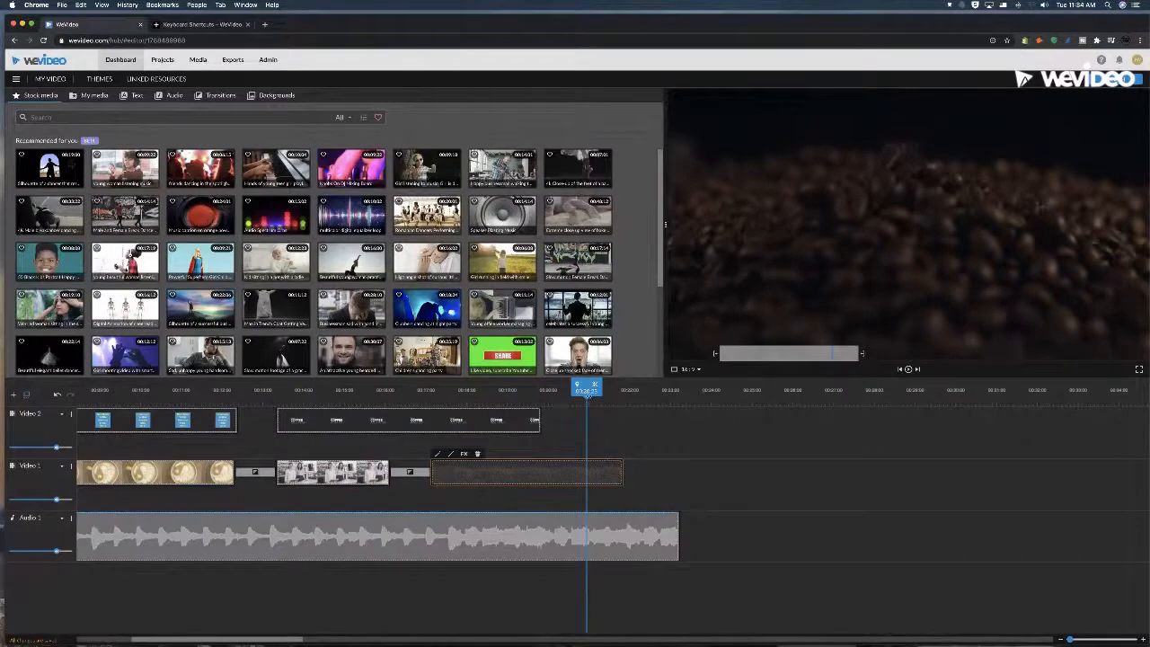
drag(585, 386, 45, 393)
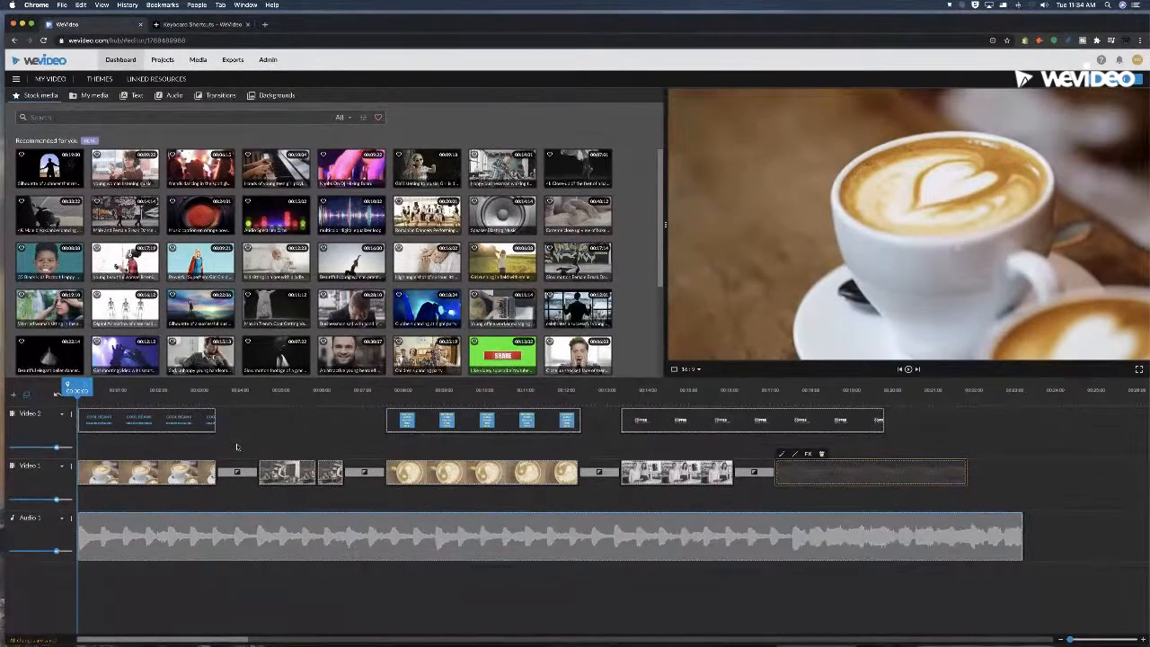
key(space)
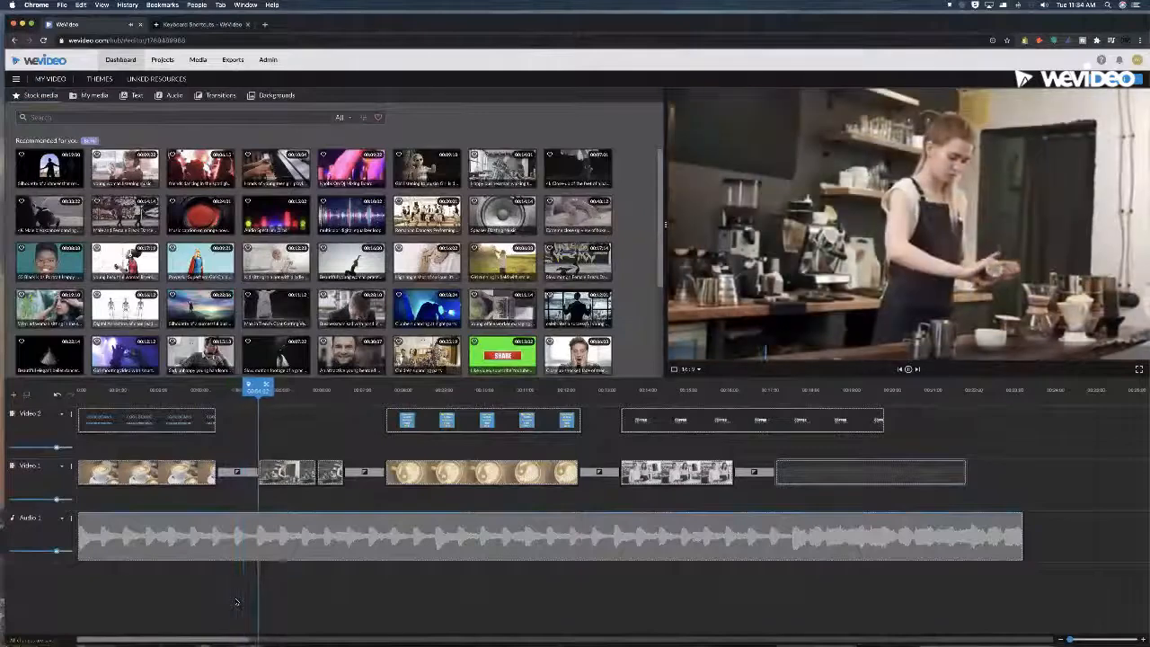
key(space)
drag(20, 605, 560, 594)
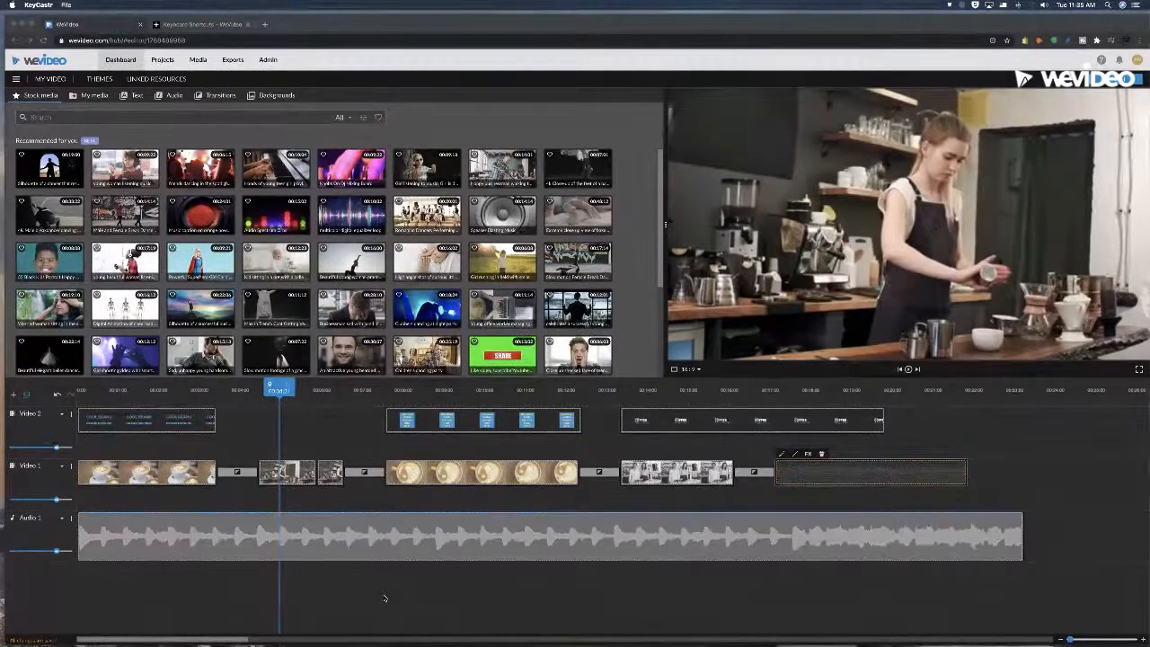
- Resume playback from the barista clip, pausing and restarting it during the New Hours title
key(space)
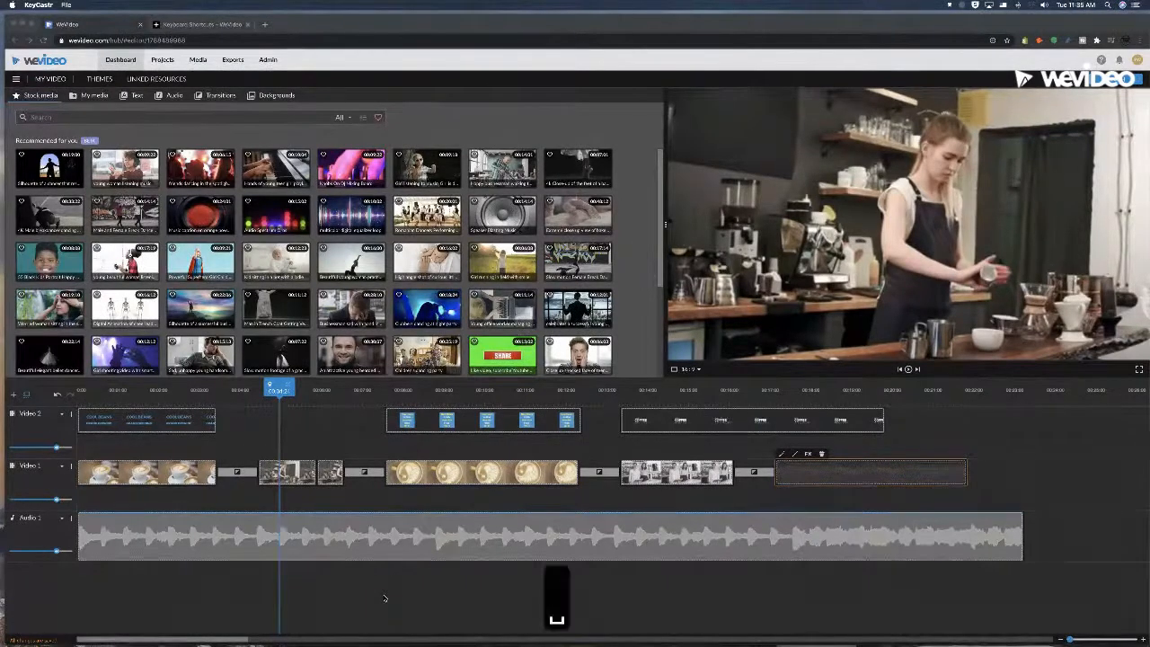
click(385, 599)
key(space)
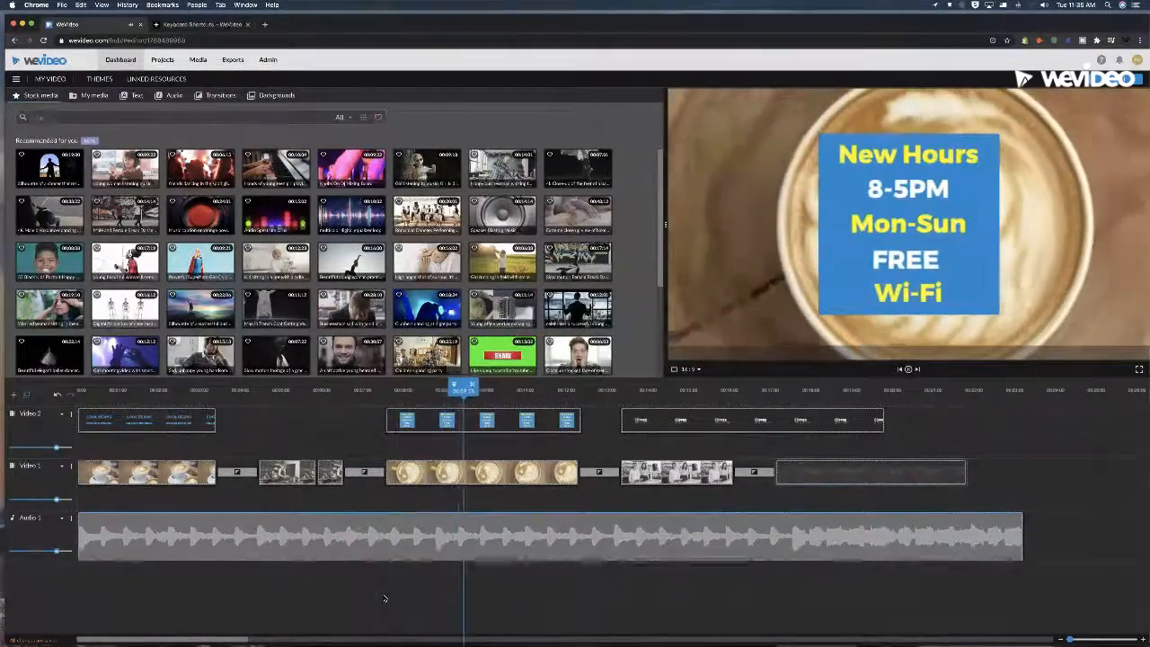
key(space)
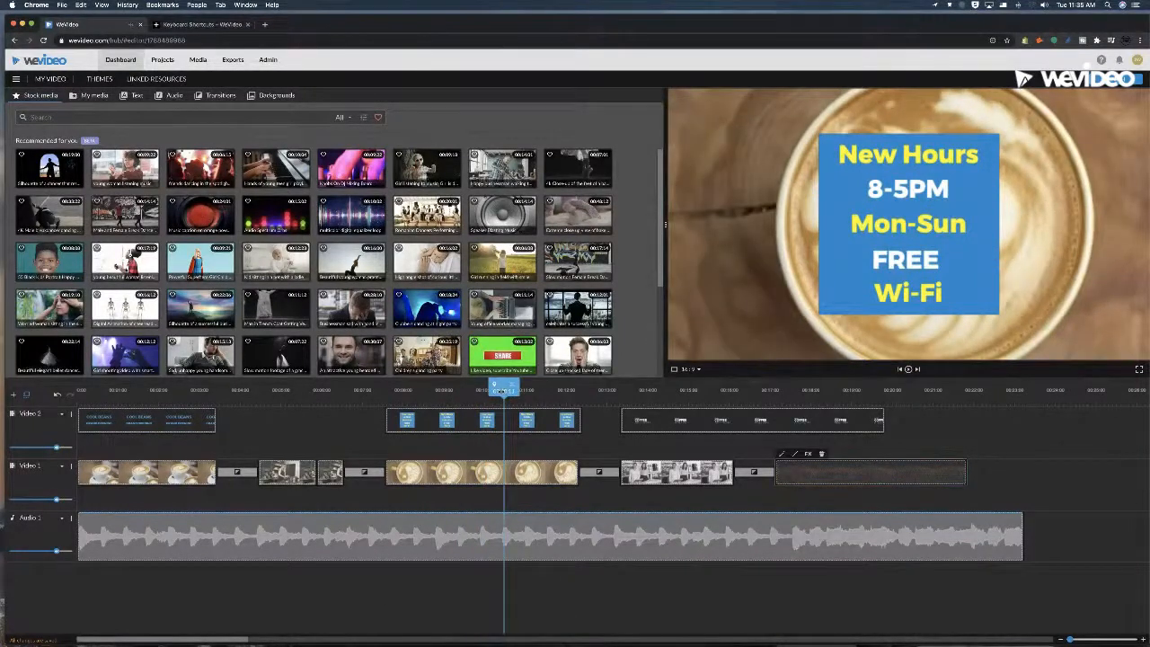
key(space)
key(space)
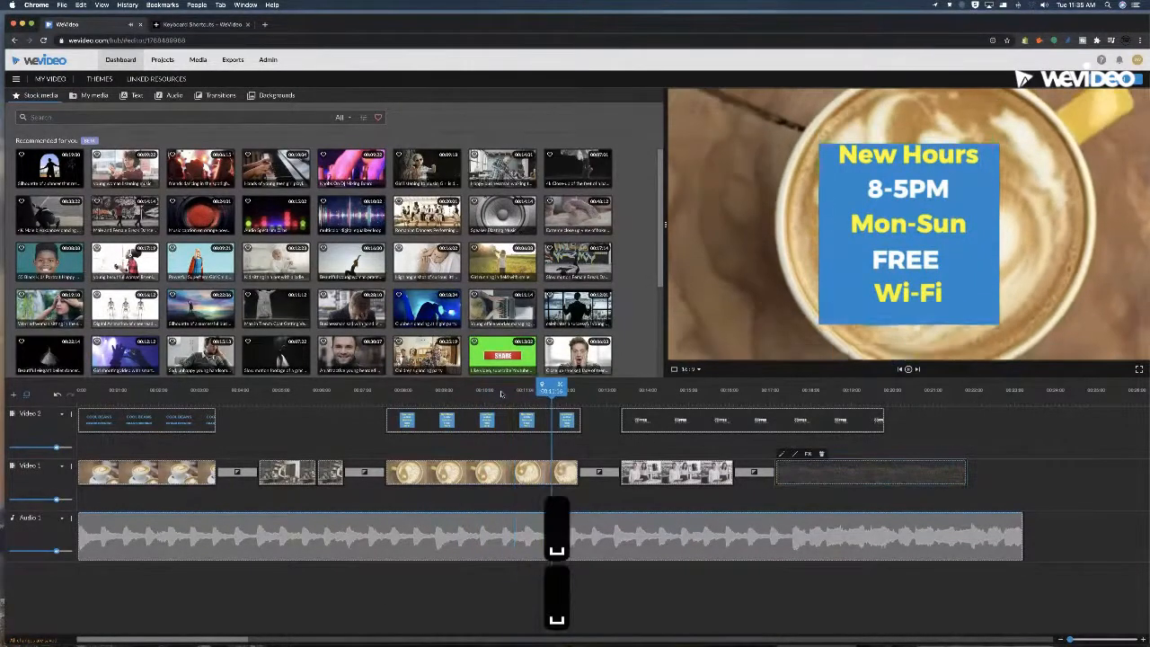
- Preview the section leading to the Enjoy Coffee and Wi-Fi title, pause, and scrub back to that title's opening animation
click(908, 371)
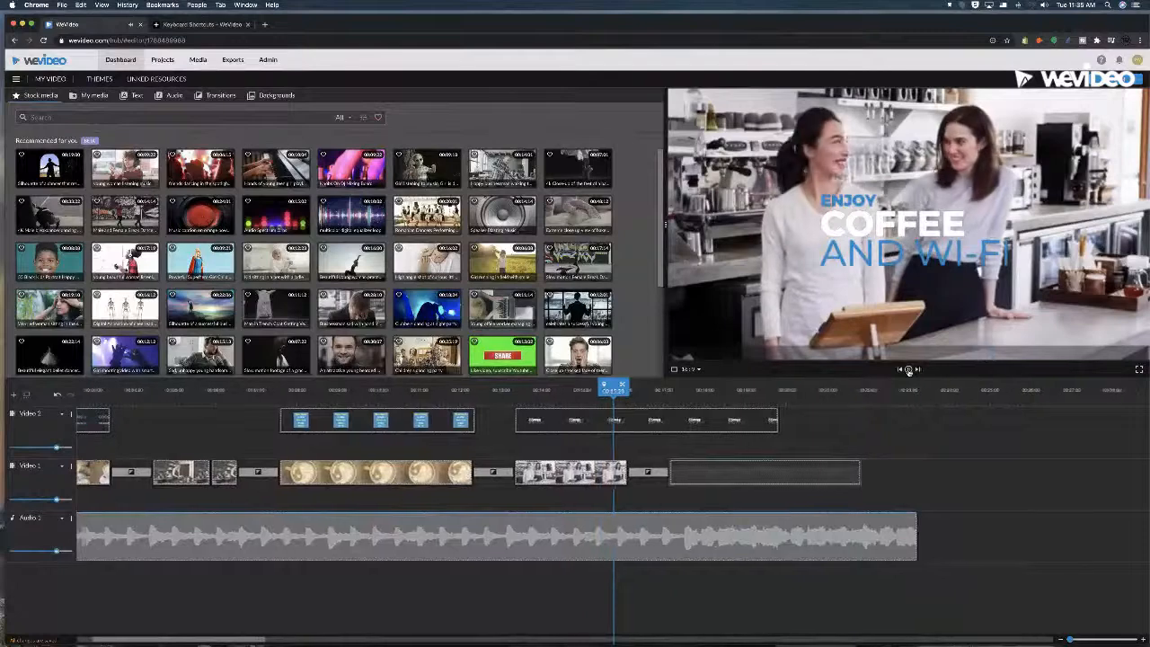
click(908, 371)
drag(614, 388, 548, 389)
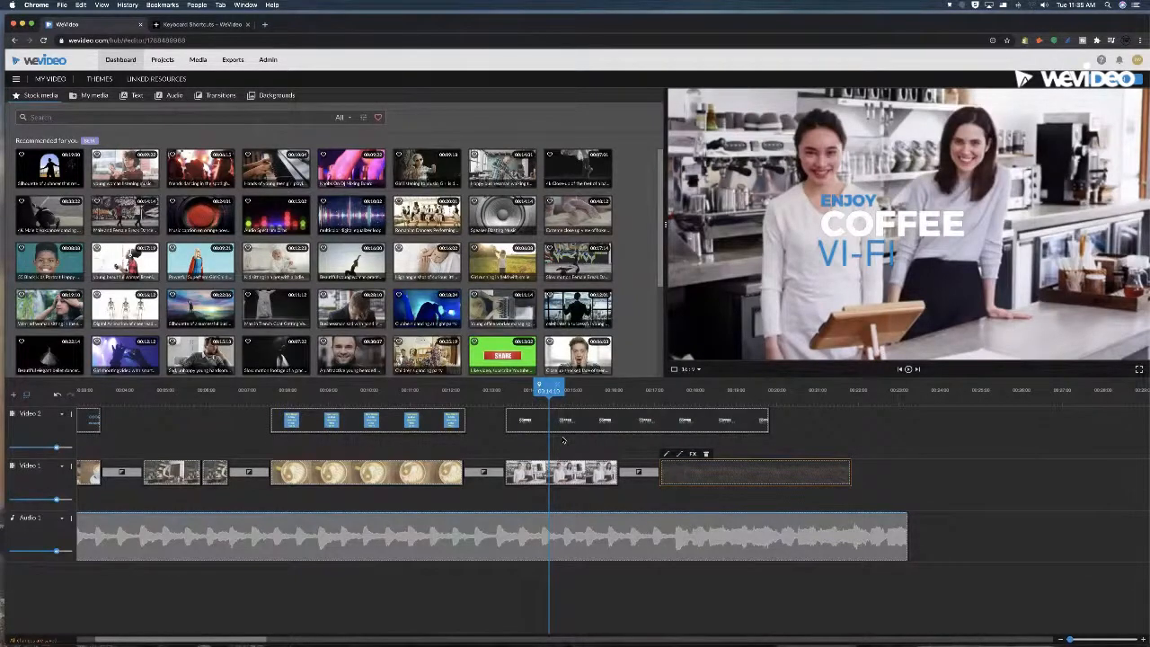
- Play the video from the beginning, pause at the New Hours title and place the playhead midway through that title
key(shift+space)
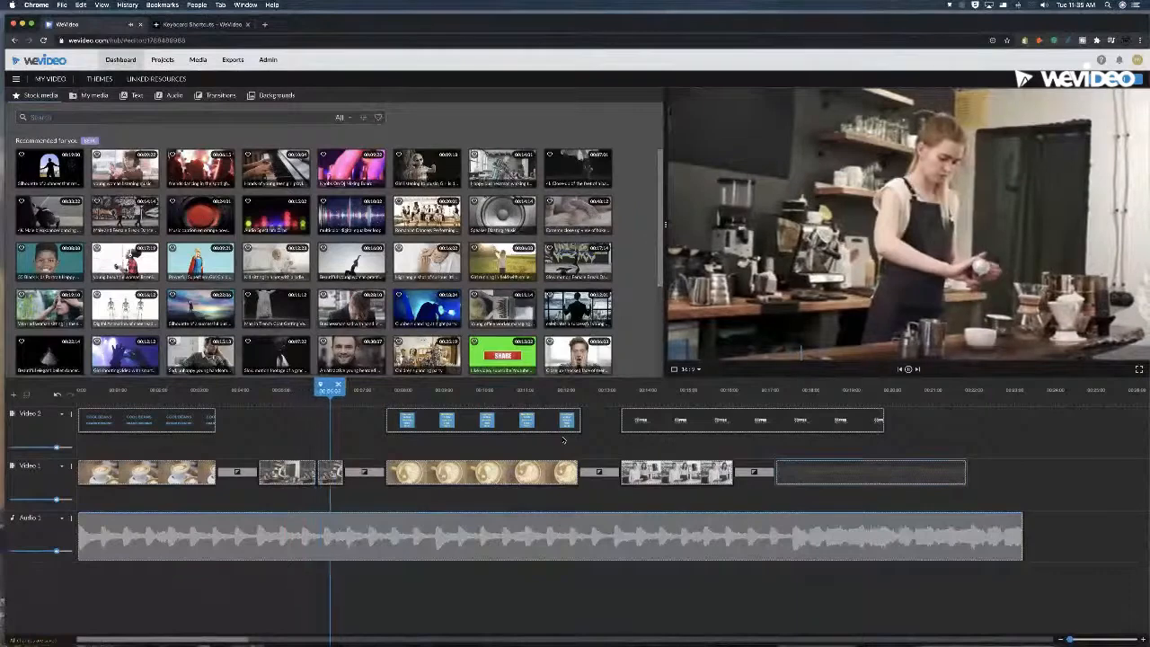
key(space)
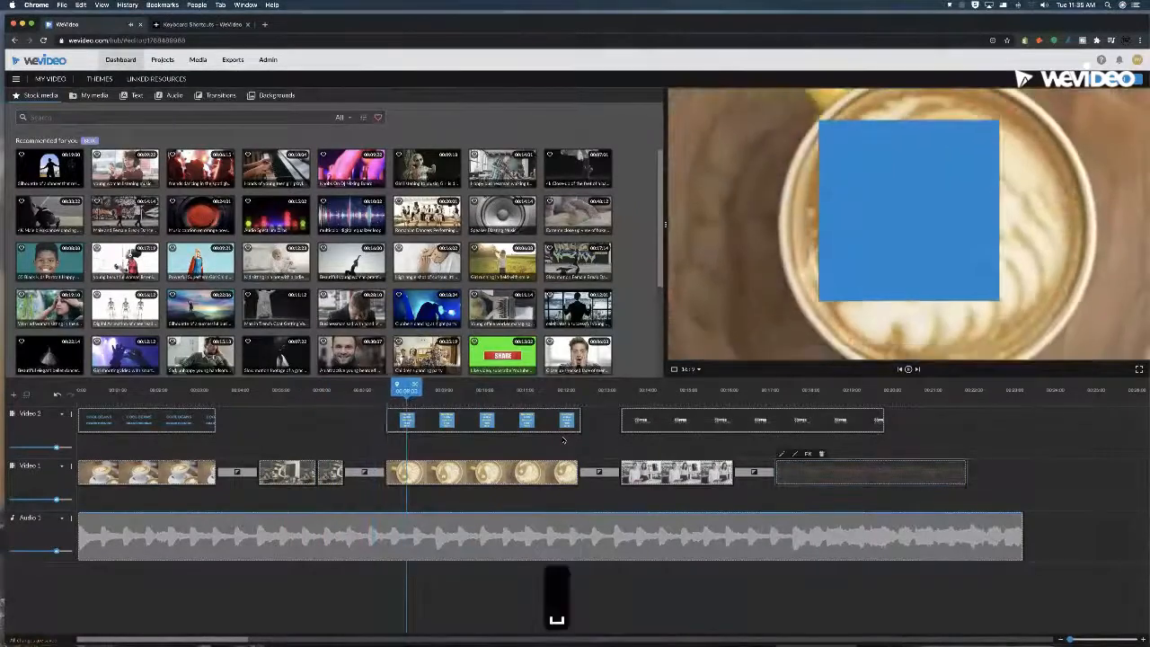
click(502, 391)
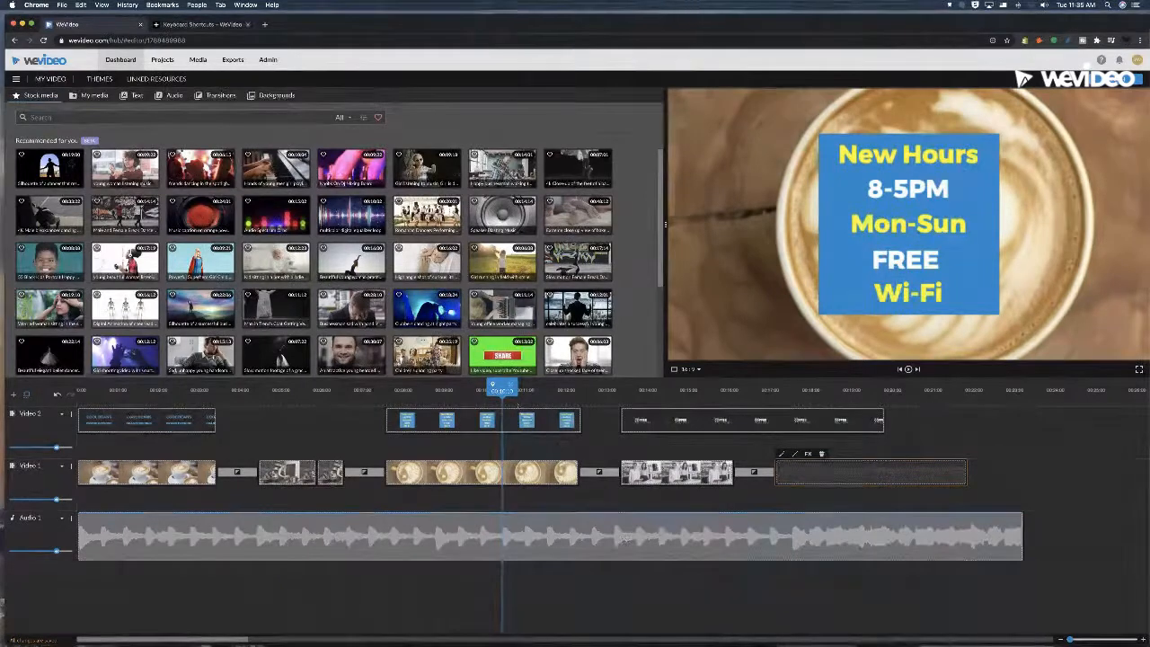
- Replay from the timeline start with a pause, stop at the New Hours title and move the playhead to the Enjoy Coffee and Wi-Fi title
drag(502, 388, 73, 388)
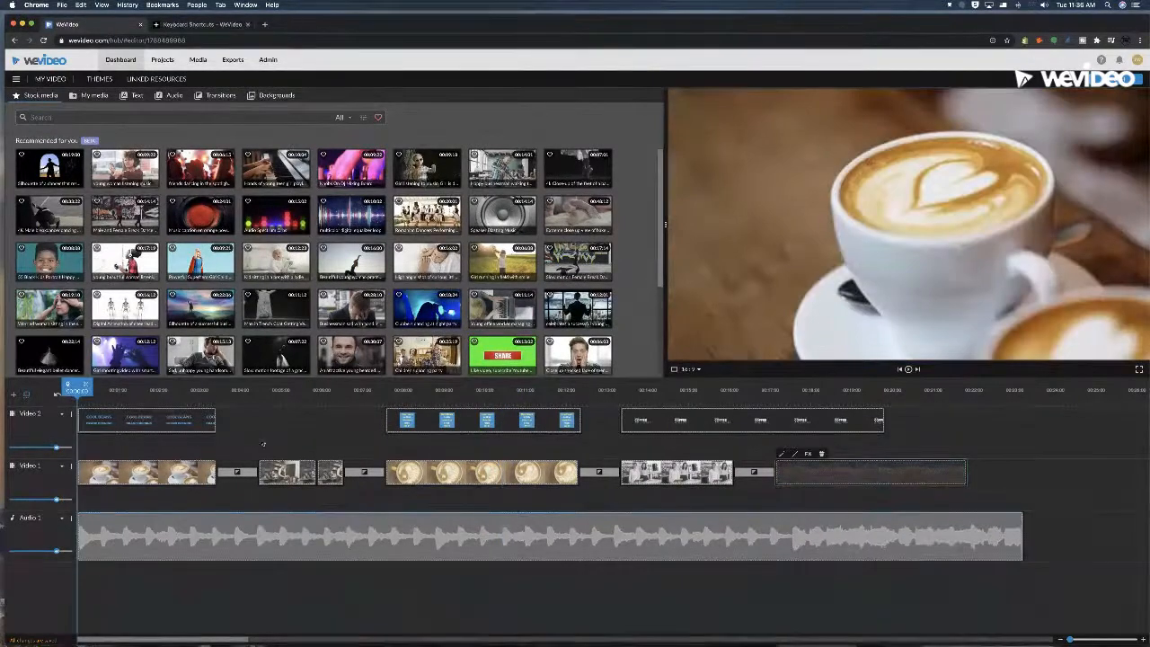
key(space)
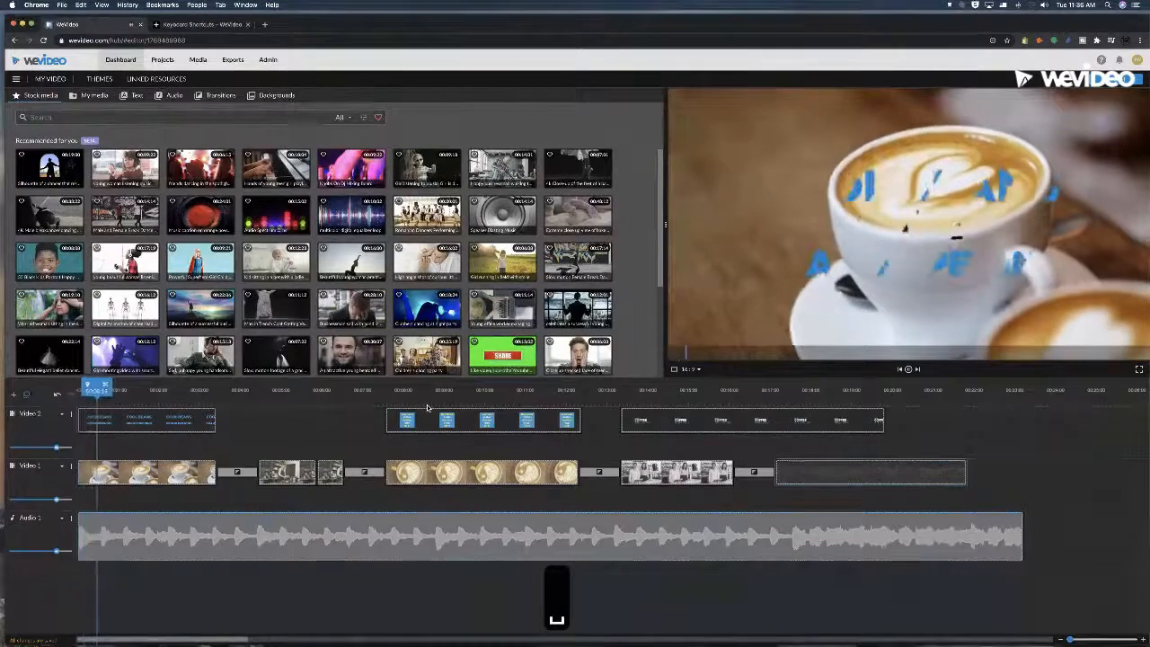
key(space)
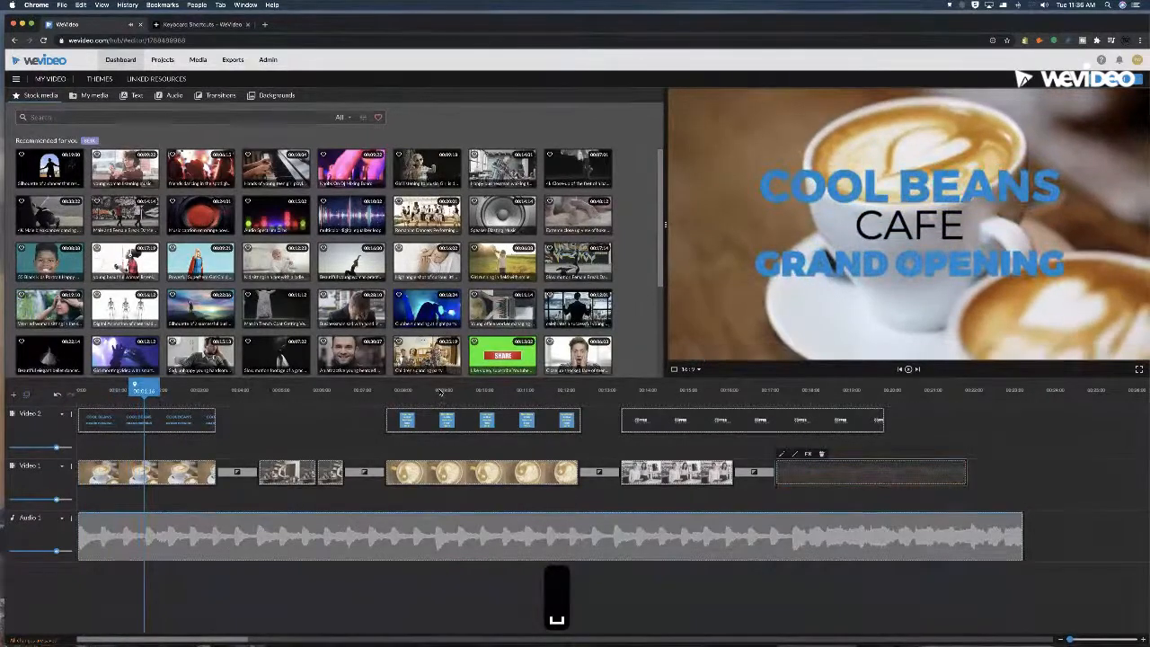
key(Return)
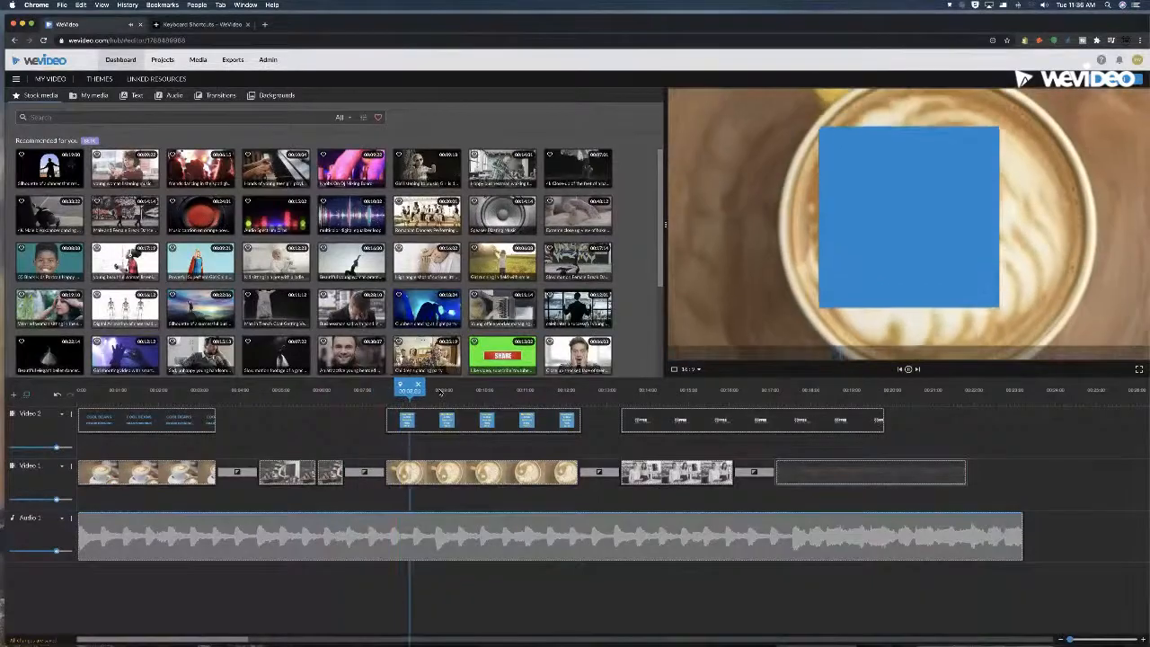
key(space)
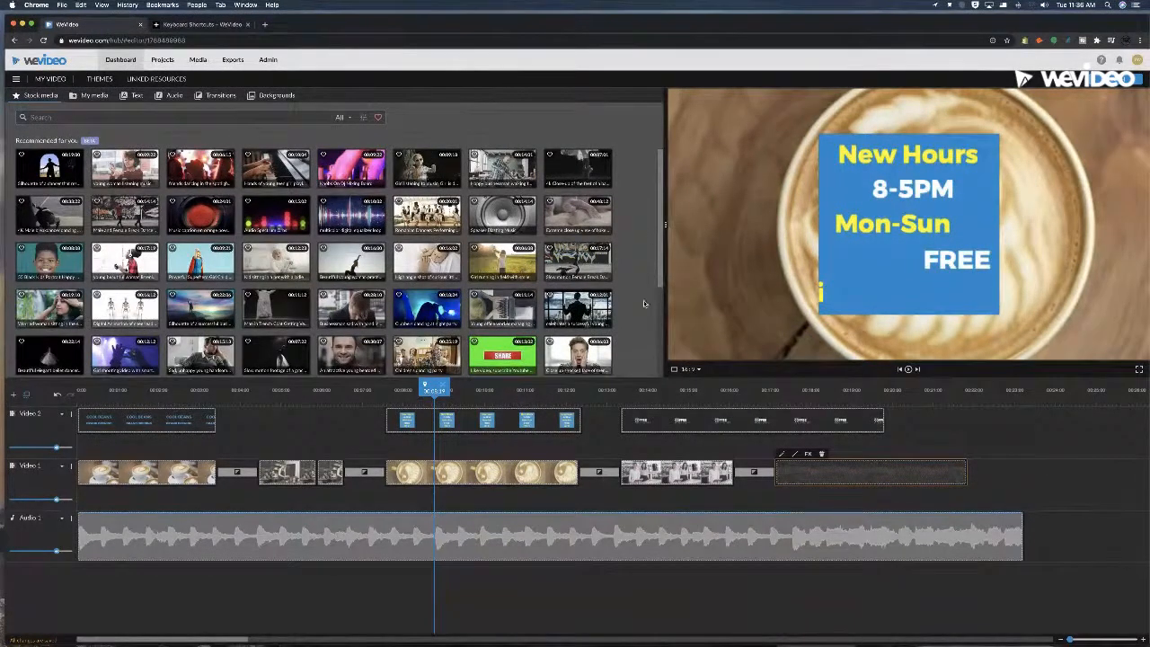
click(686, 390)
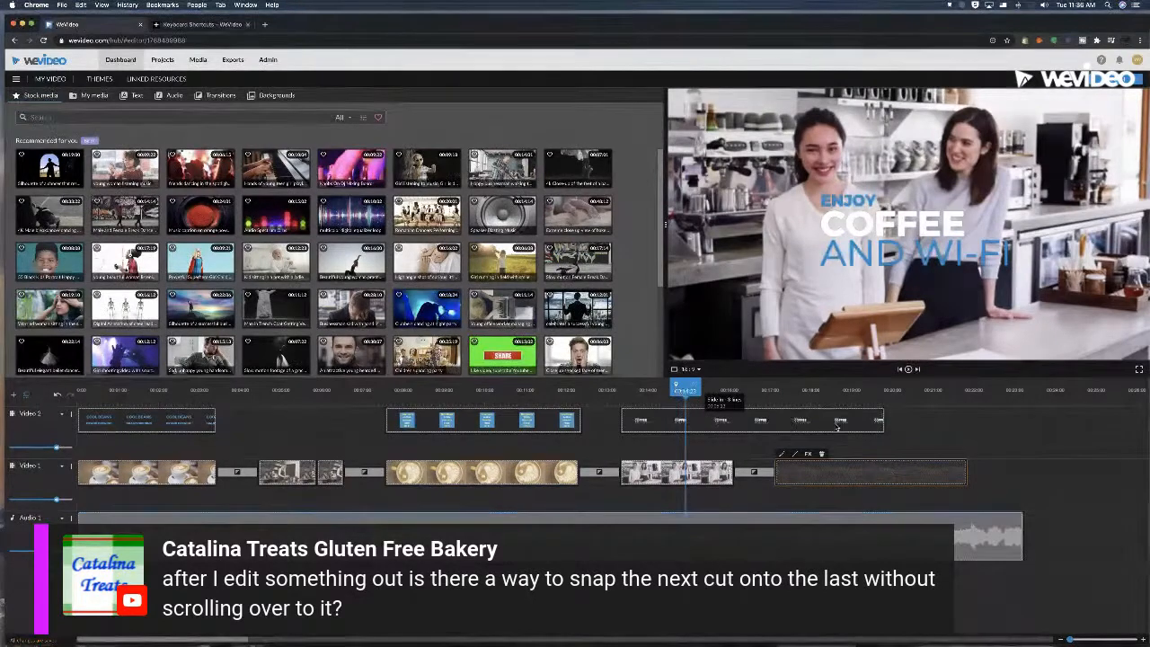
- Add the Romanian Dancers Performing On Stage stock clip to Video 1, leaving a gap after the coffee beans clip
click(970, 429)
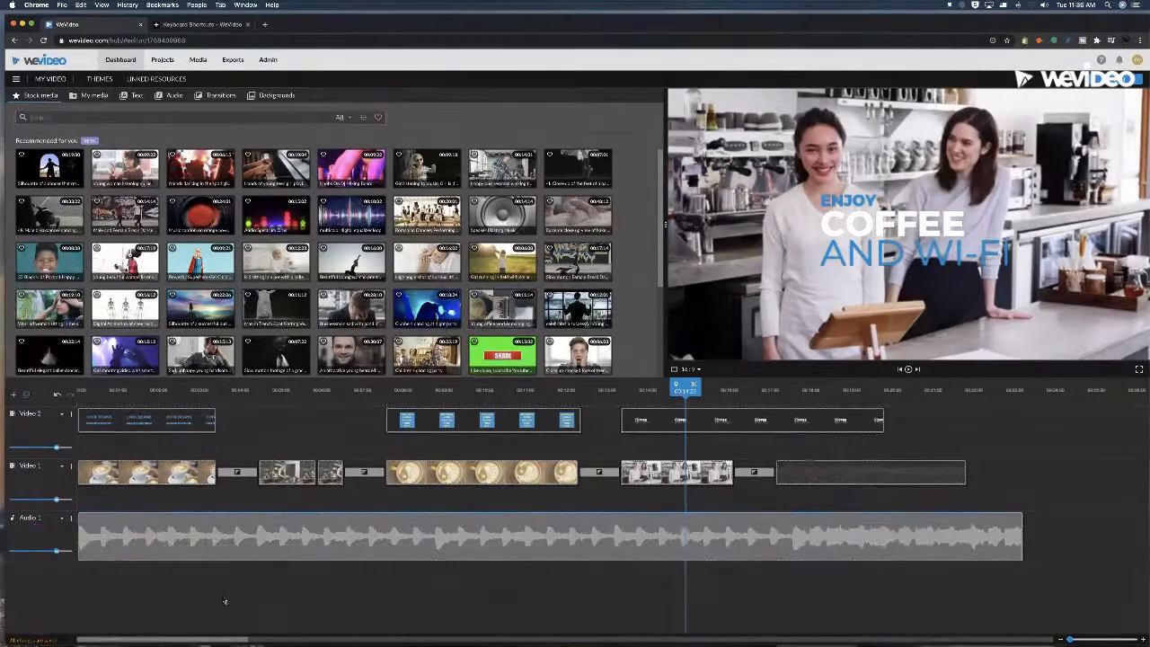
drag(224, 640, 285, 641)
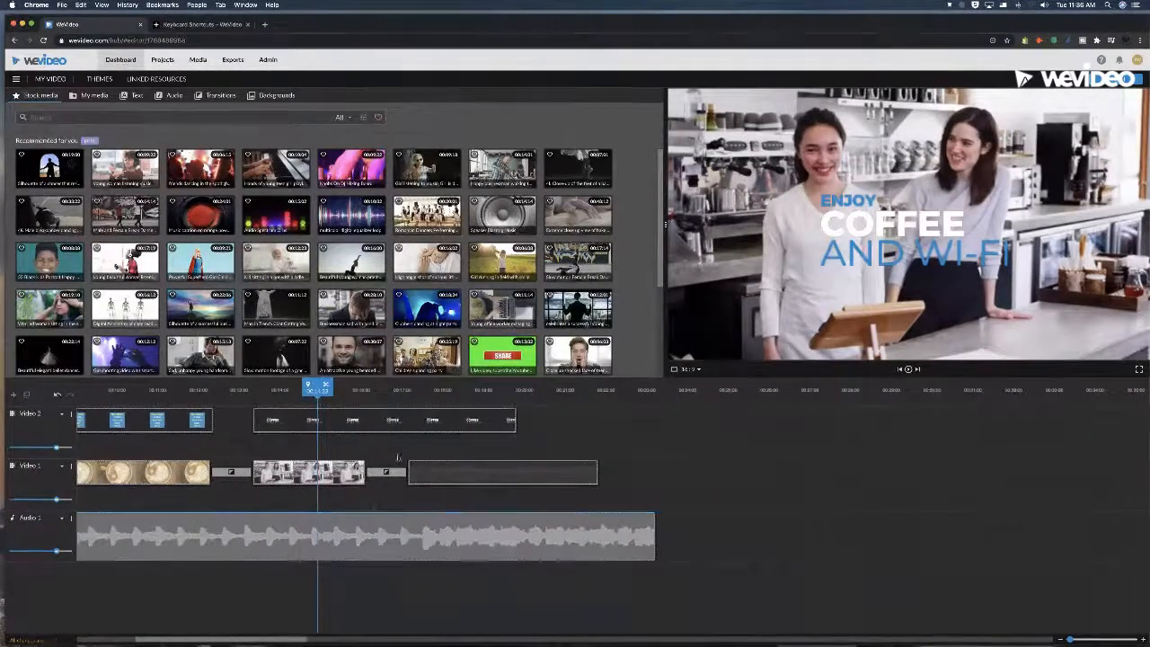
drag(426, 215, 653, 486)
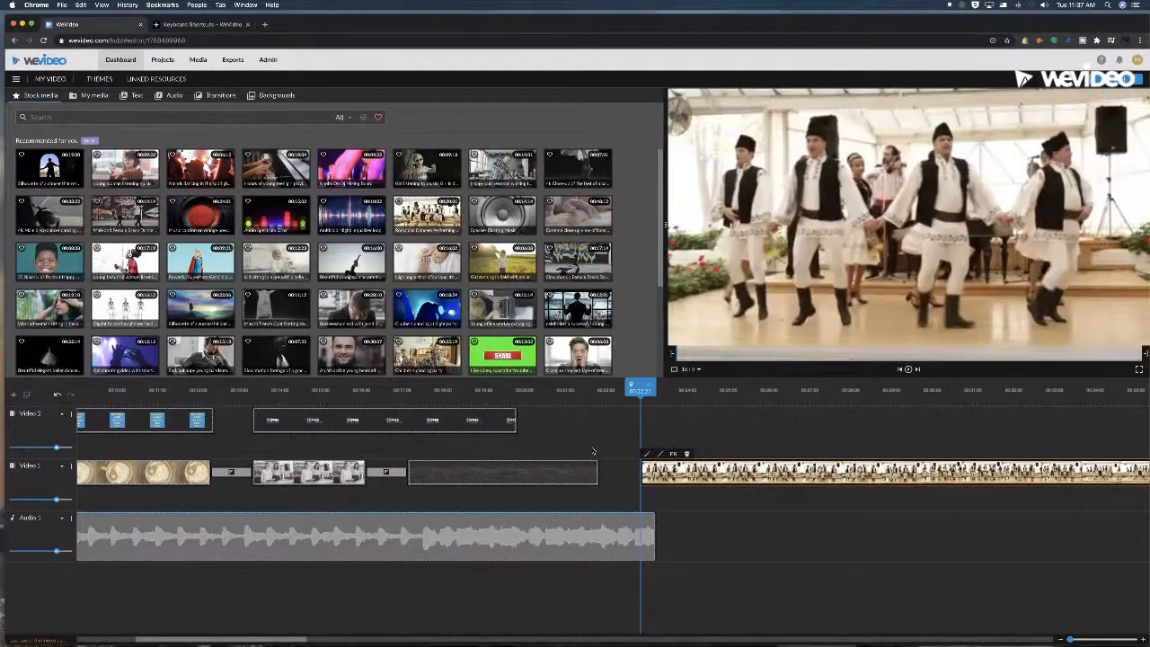
drag(693, 482, 716, 485)
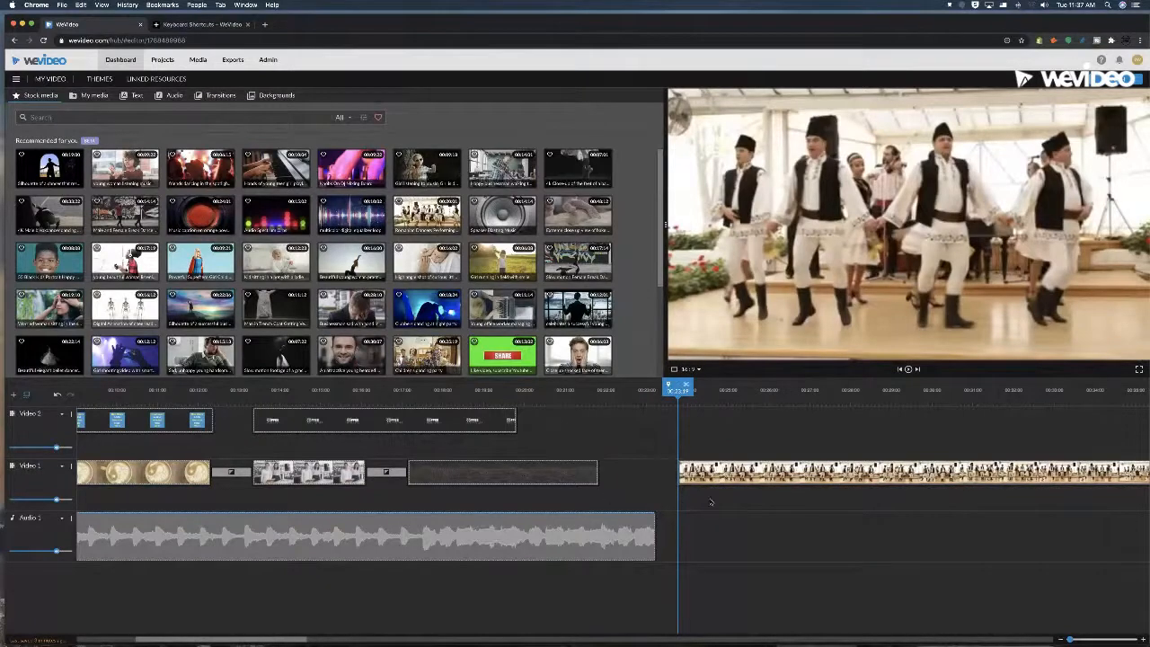
- Insert the girl listening to music stock clip into the gap before the dancers clip and delete it again
drag(417, 168, 664, 497)
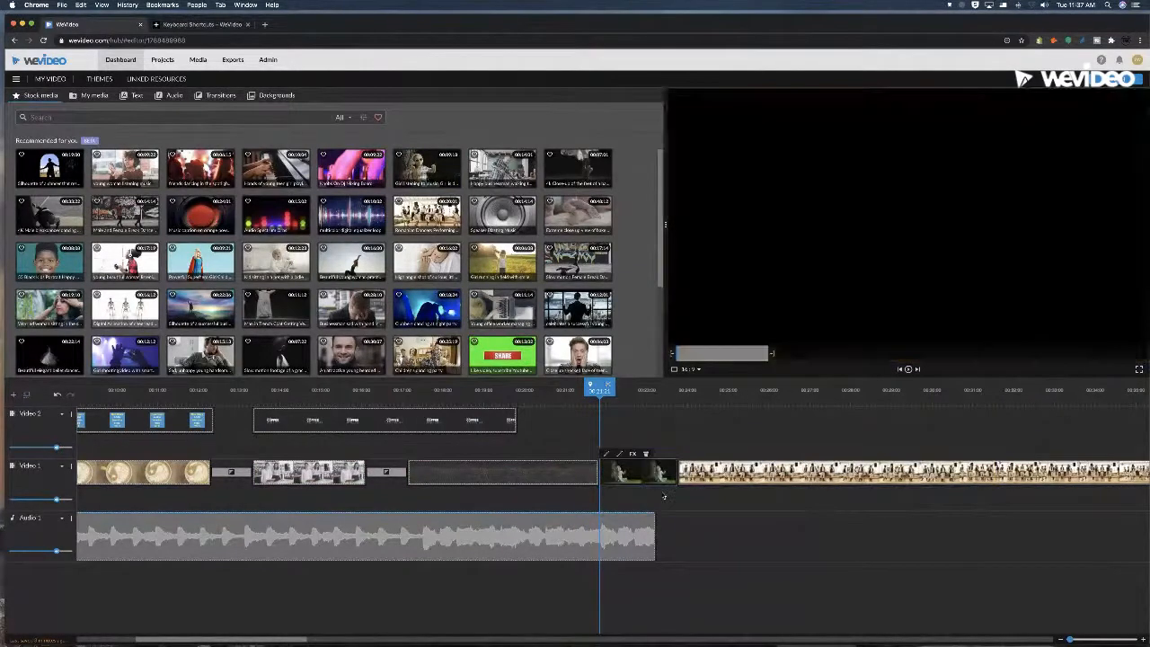
click(635, 407)
click(618, 476)
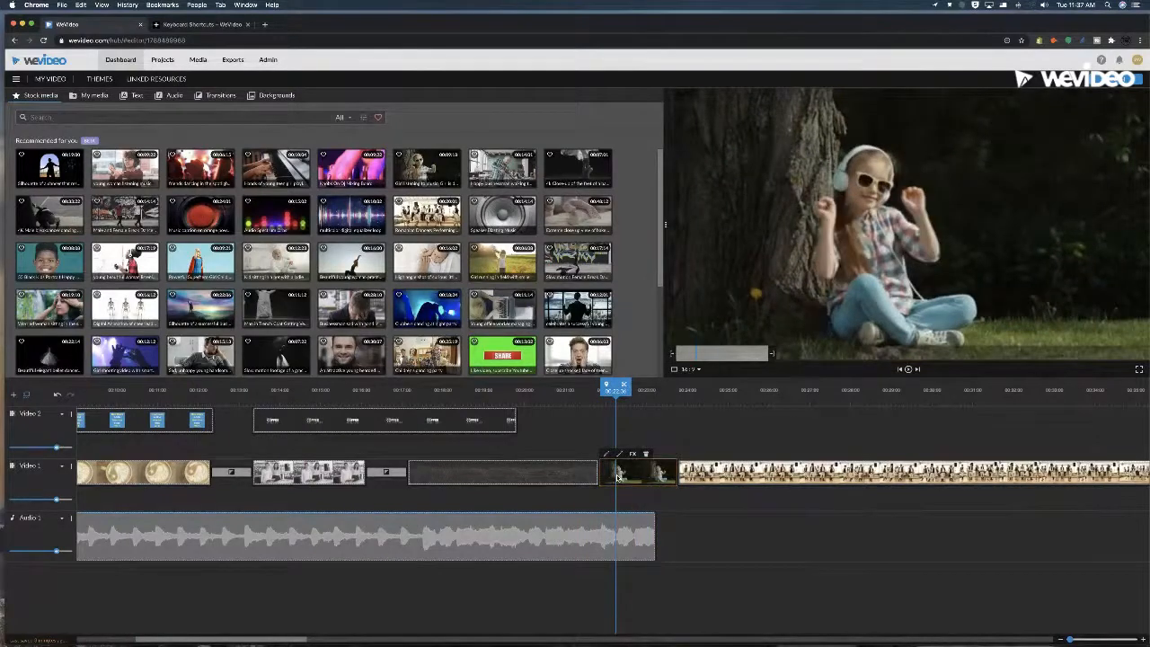
key(BackSpace)
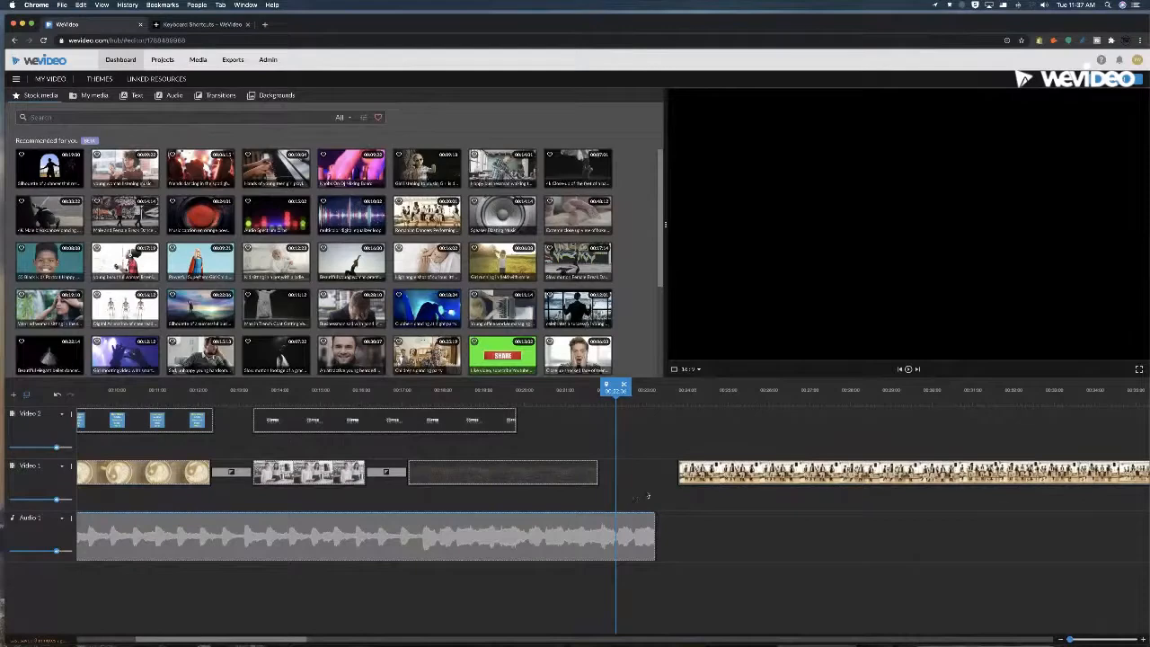
- Close the gap between the coffee beans and dancers clips on Video 1, and place the playhead near the end of the coffee beans clip
right_click(563, 476)
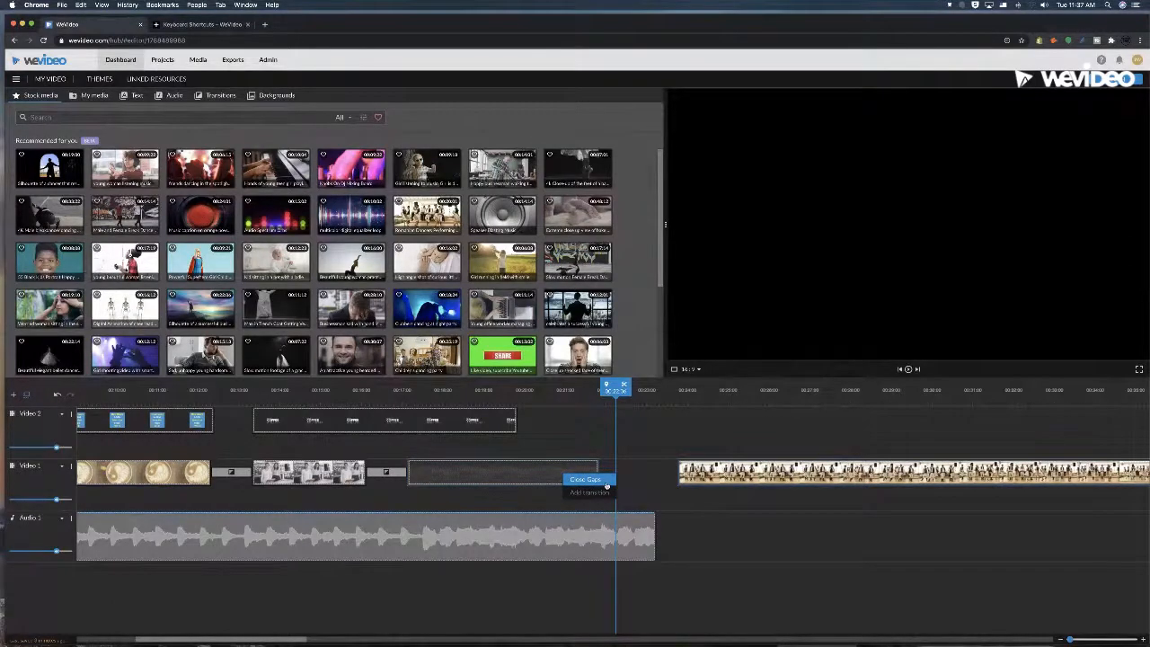
click(607, 485)
click(590, 404)
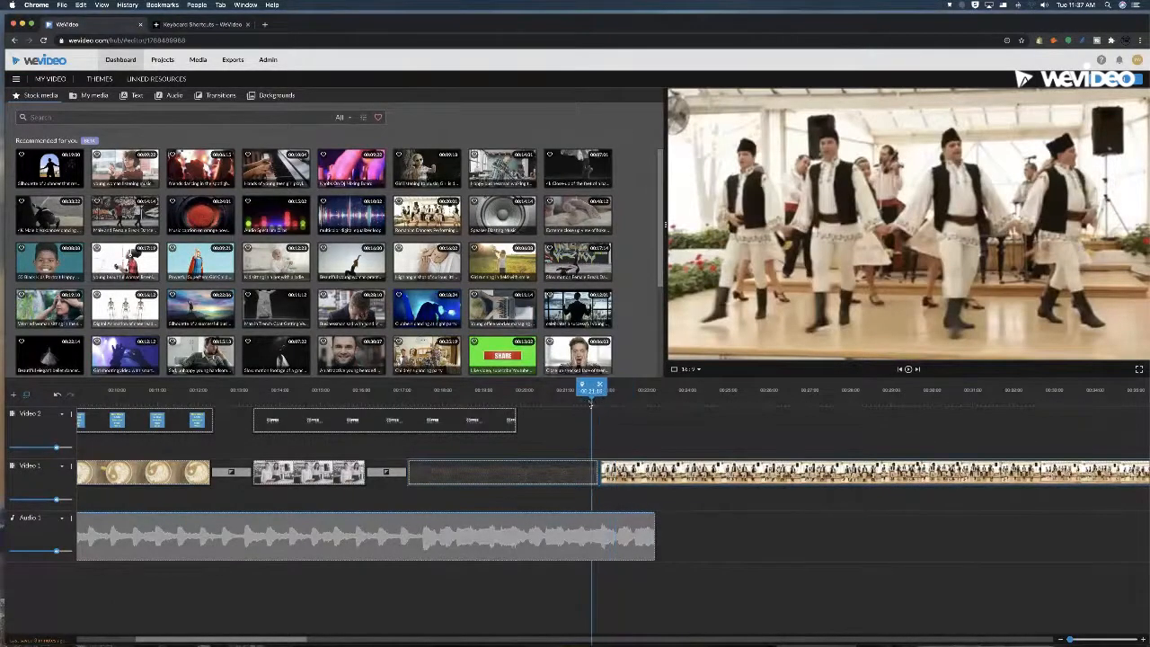
drag(590, 404, 580, 404)
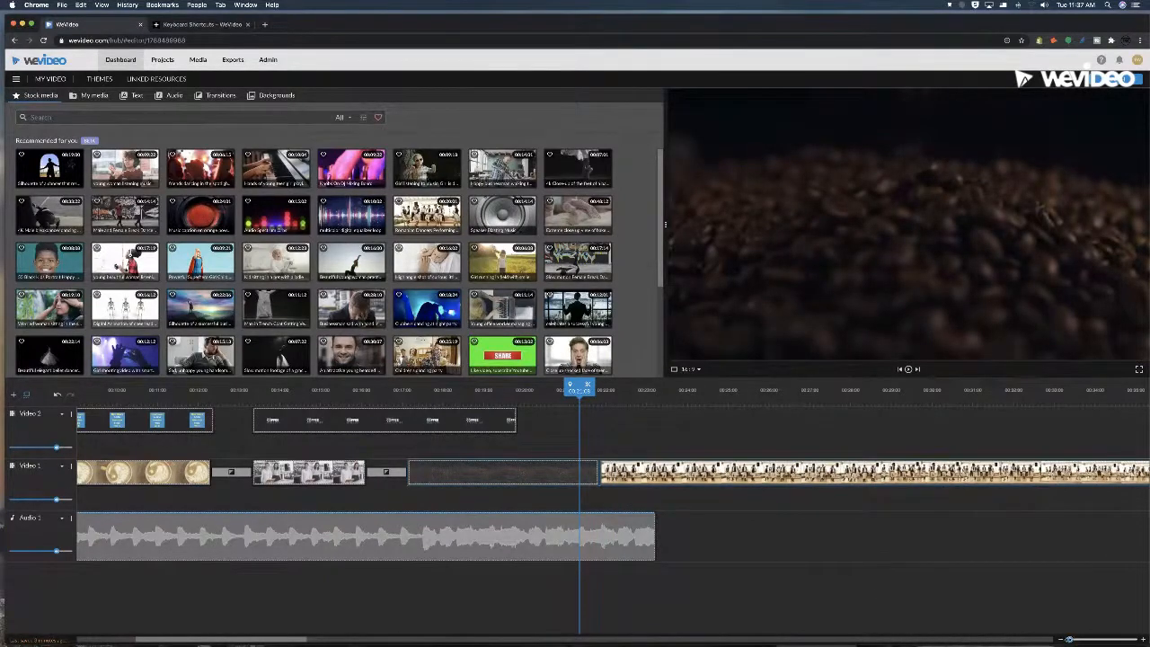
- Duplicate the dancers clip three times along Video 1, leaving a gap between the copies
key(minus)
click(359, 490)
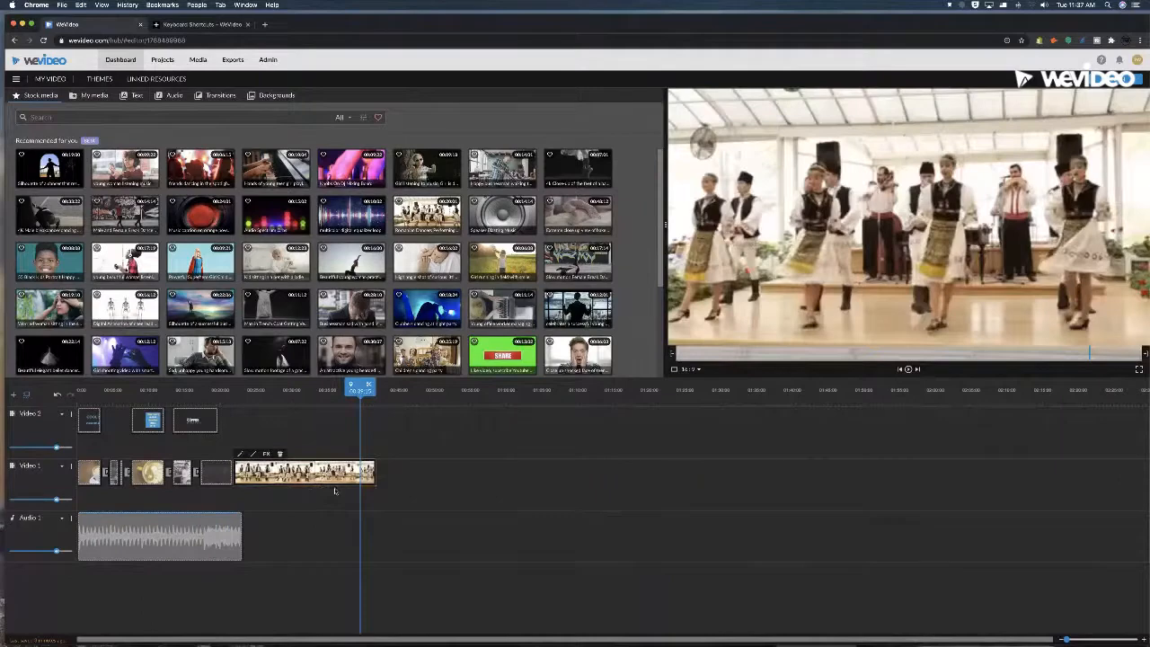
key(super+v)
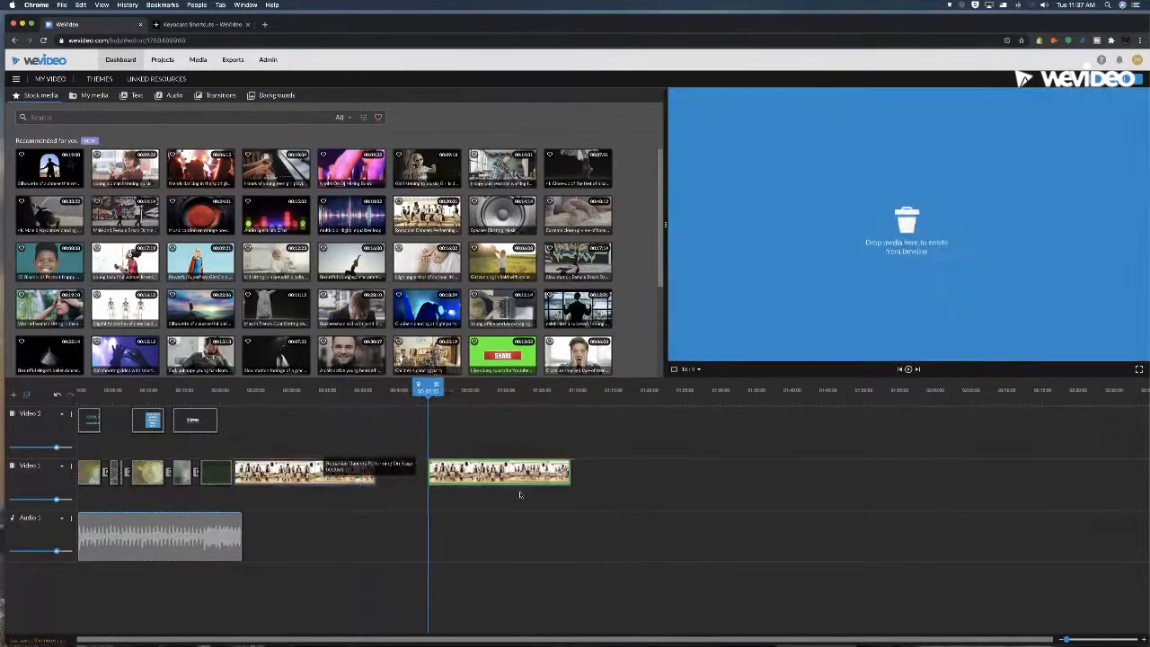
click(500, 476)
key(super+v)
click(696, 482)
key(super+v)
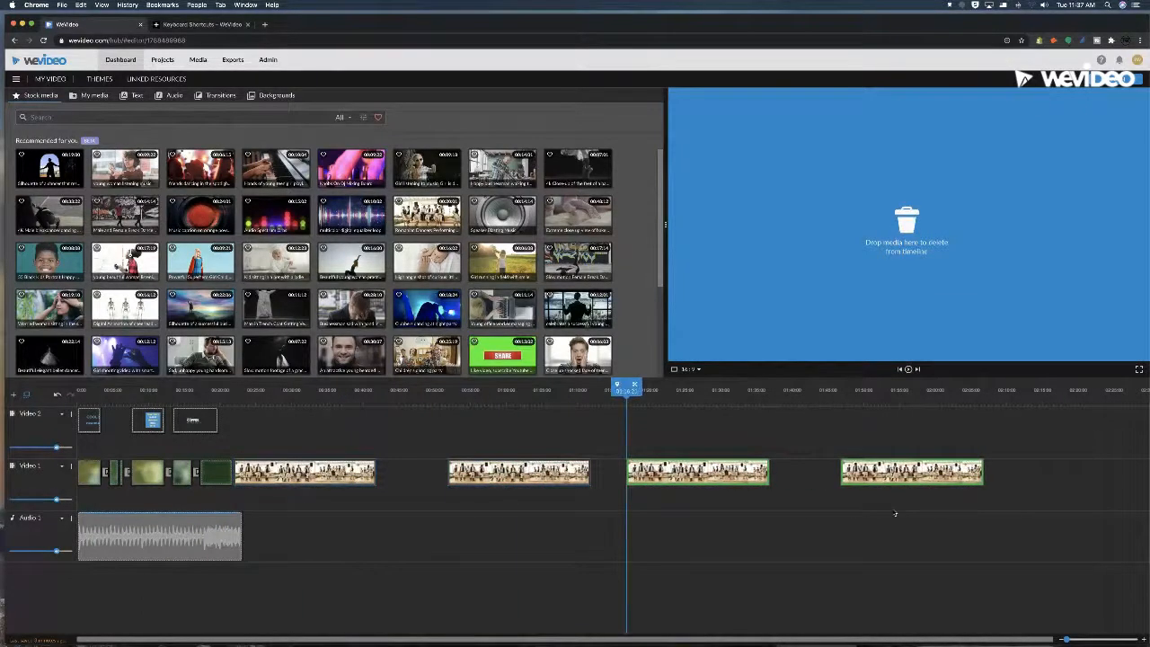
click(867, 521)
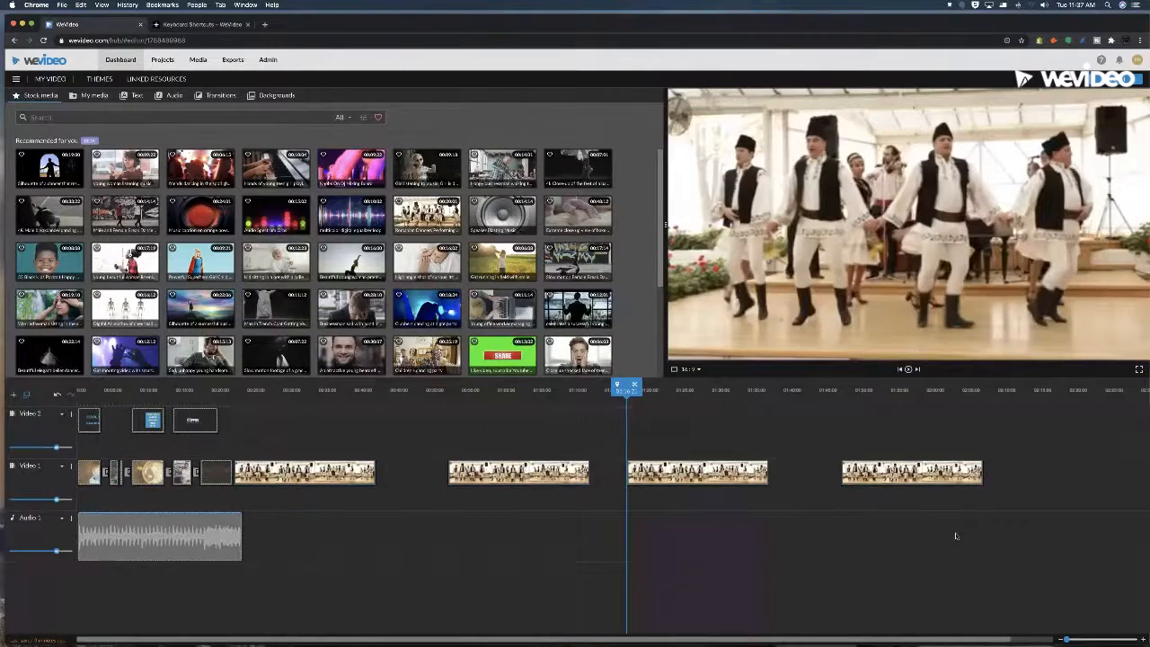
- Select all four dancers clips on Video 1 and close the gaps between them together
drag(902, 521, 330, 444)
right_click(361, 482)
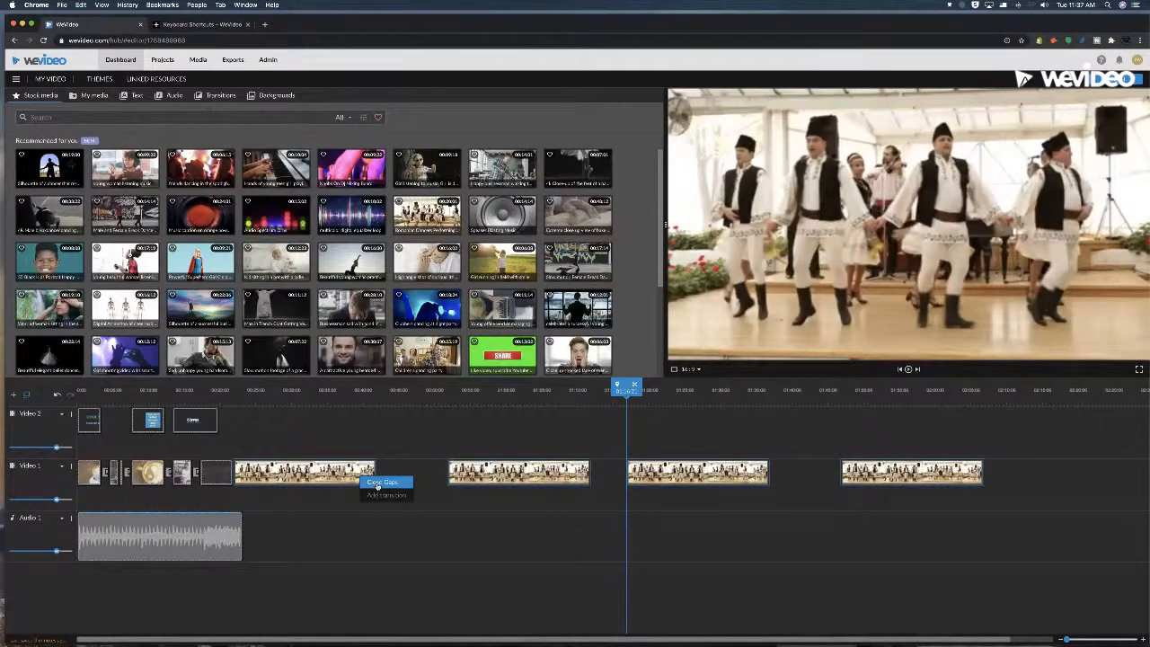
click(379, 483)
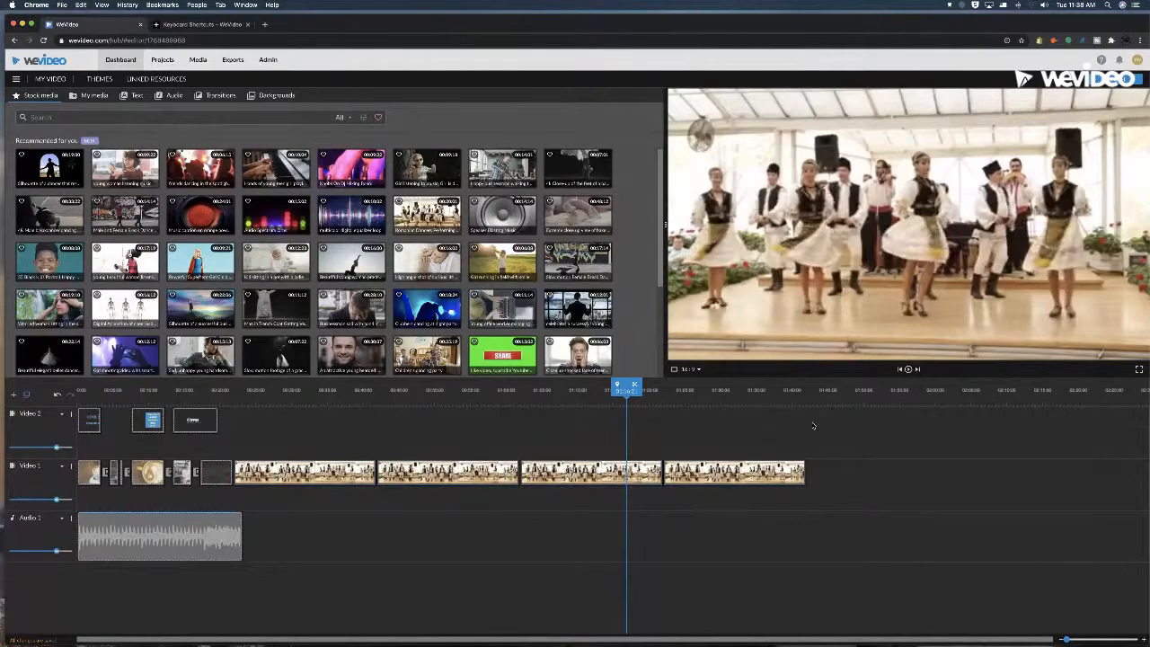
- Delete the three duplicated dancers clips from Video 1, keeping only the original
drag(811, 426, 754, 462)
key(BackSpace)
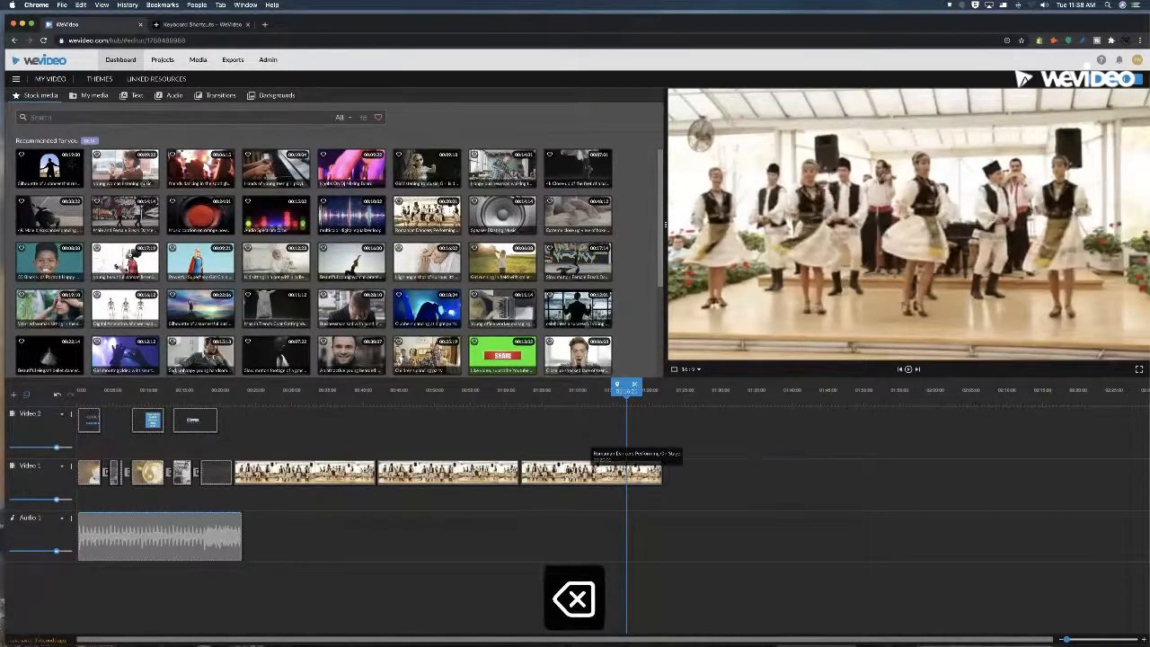
click(571, 474)
key(BackSpace)
click(436, 477)
key(BackSpace)
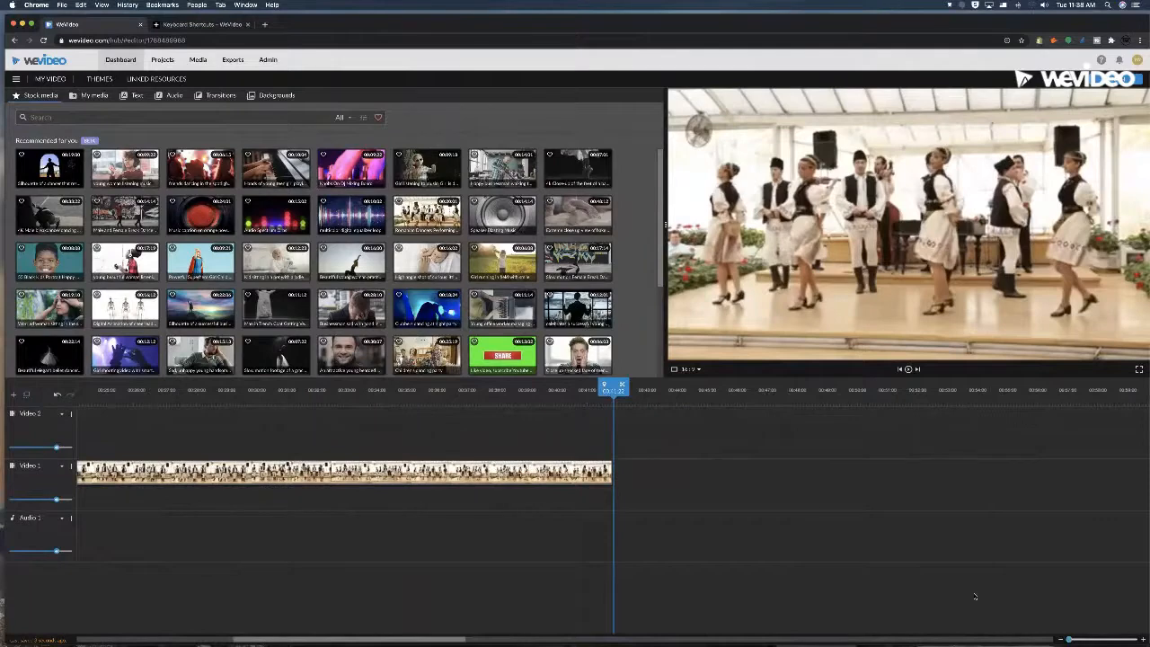
- Examine the dancers clip at different timeline zoom levels, repositioning the playhead within it and finishing with the whole project in view
click(517, 391)
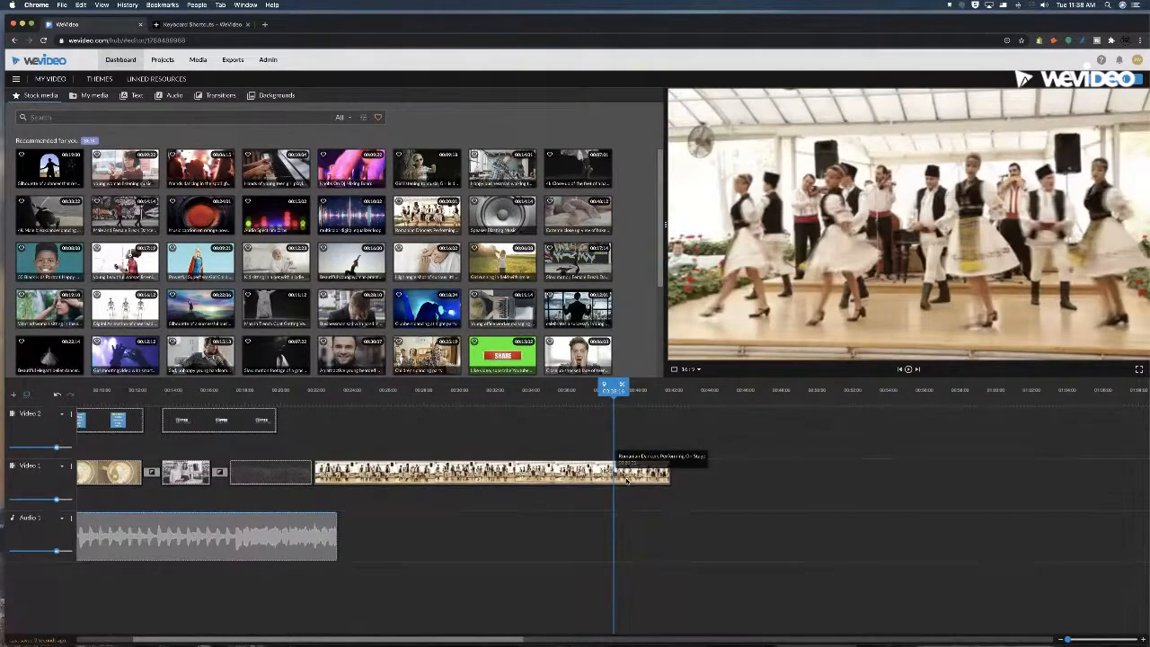
key(plus)
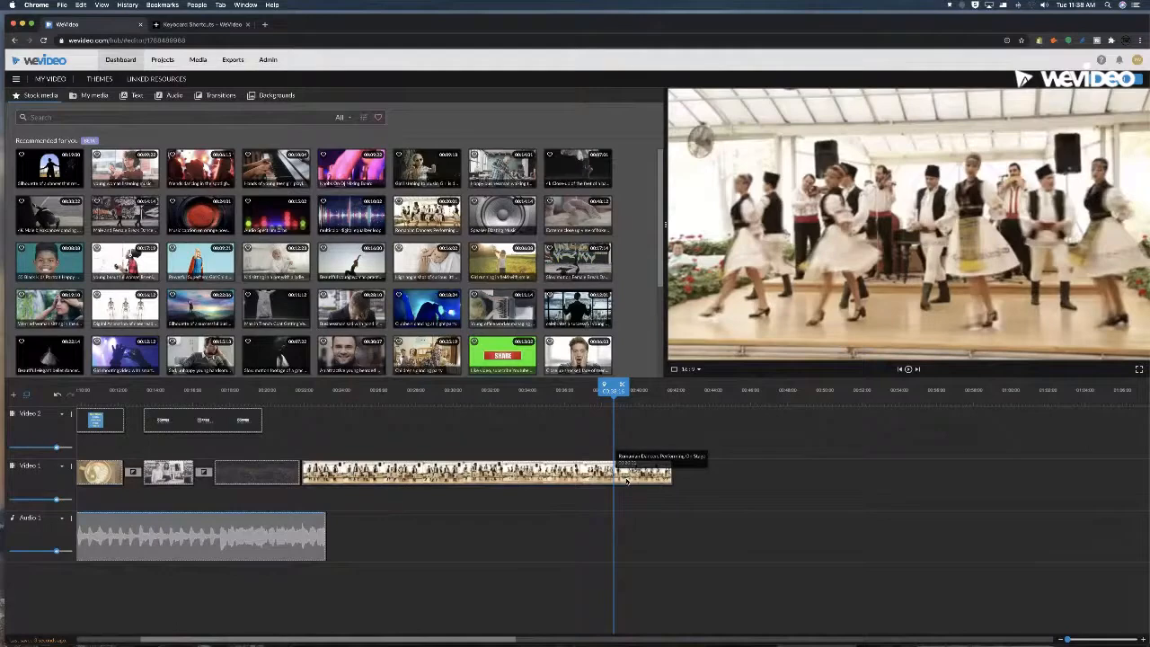
key(plus)
key(plus)
key(plus)
key(plus)
key(plus)
key(plus)
key(plus)
key(plus)
key(plus)
key(plus)
key(plus)
key(plus)
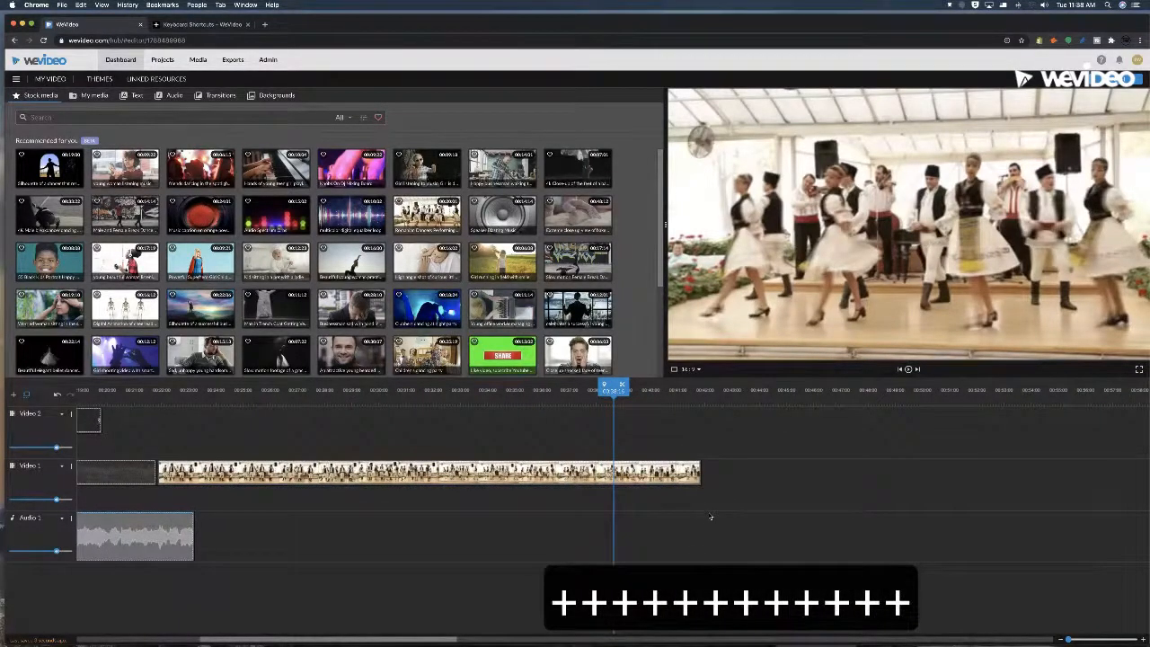
key(plus)
key(plus)
key(plus)
key(plus)
key(plus)
key(plus)
key(plus)
key(plus)
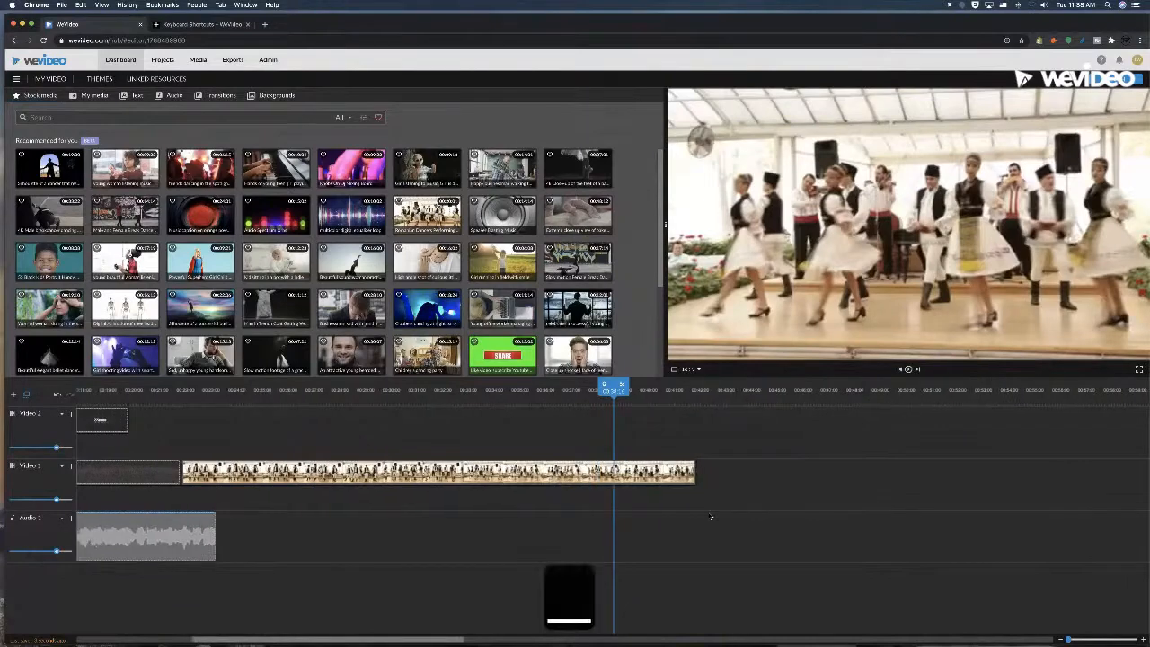
key(minus)
key(minus)
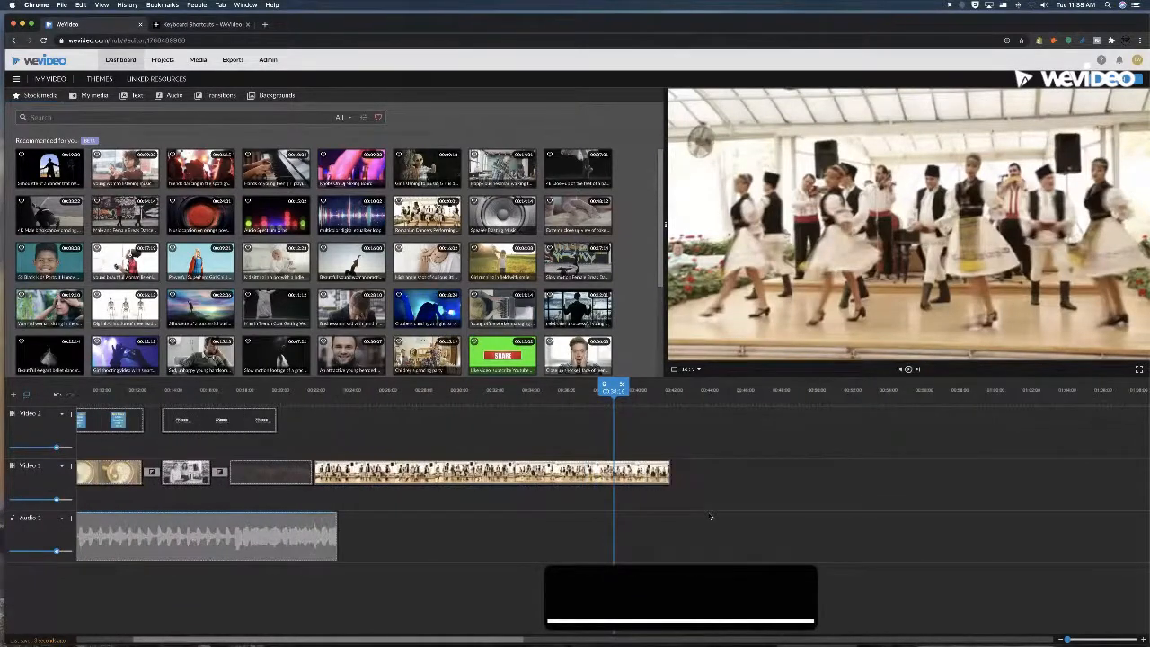
drag(451, 392, 535, 392)
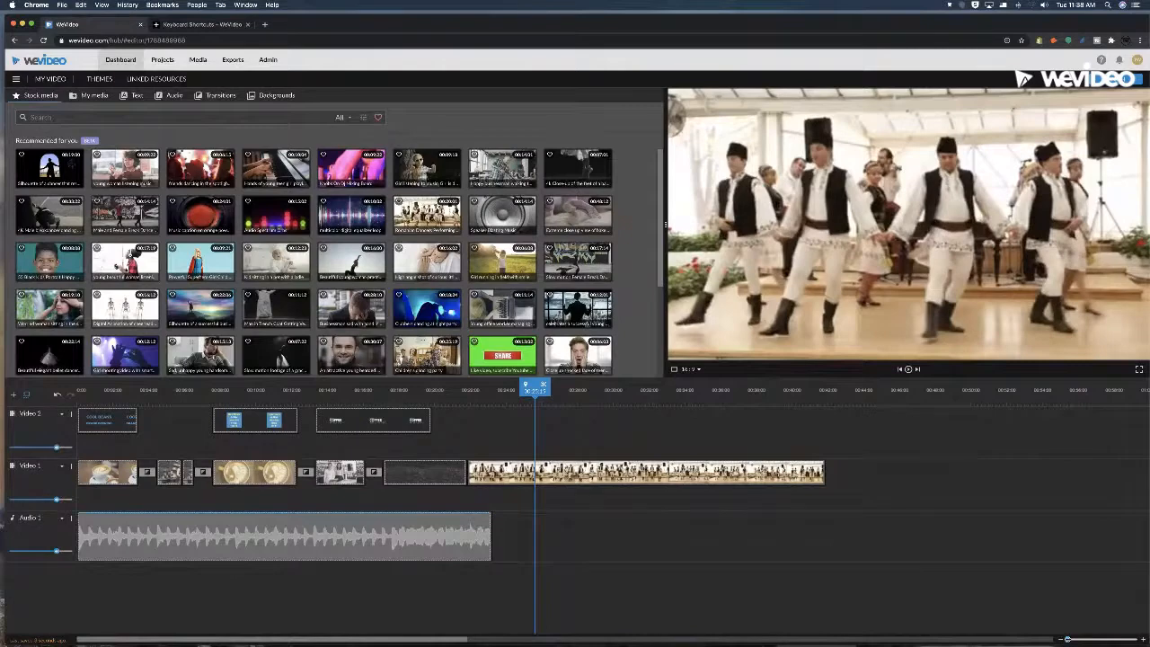
drag(1068, 640, 1064, 640)
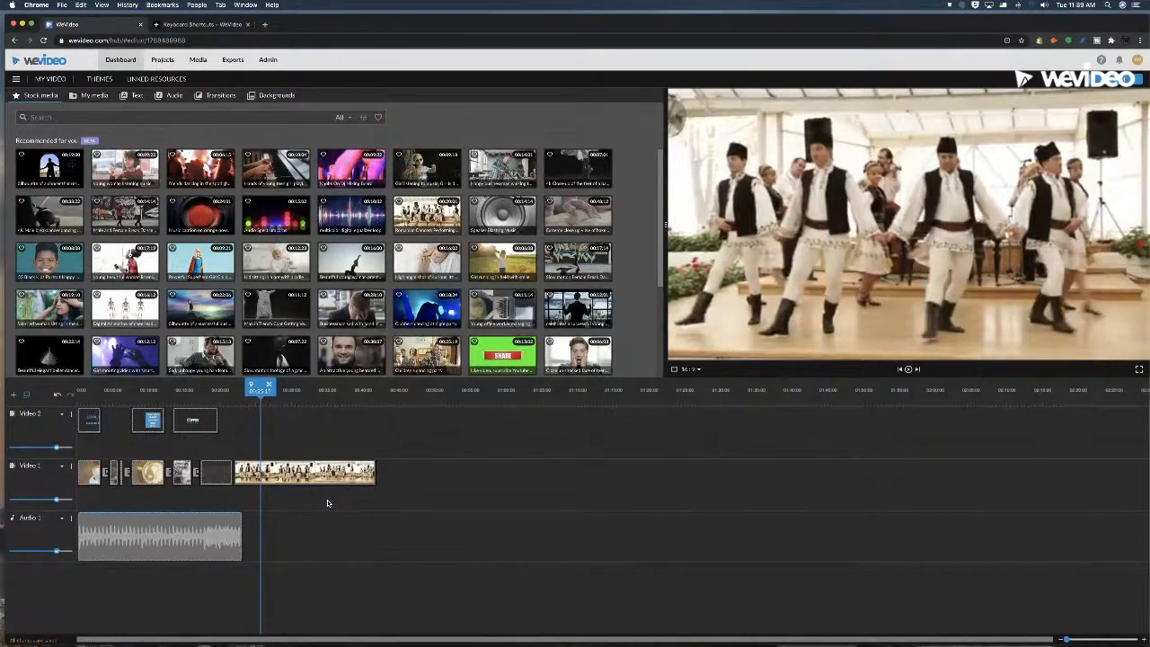
- Copy the dancers clip, paste it twice end to end directly after the original, and undo both pastes
click(340, 413)
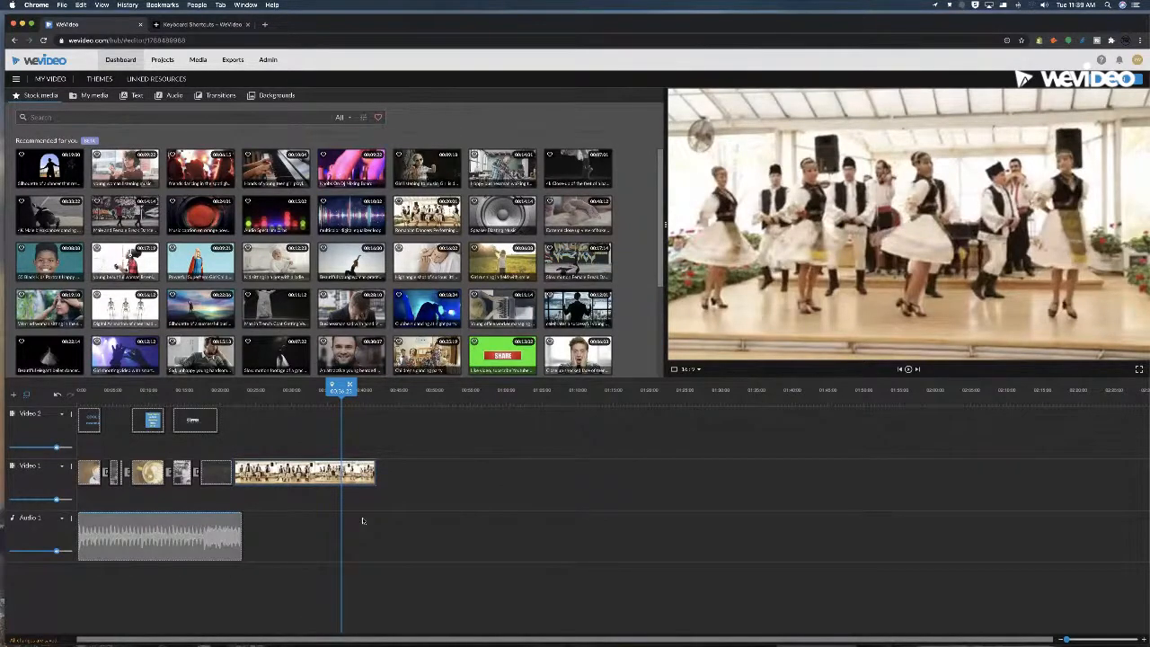
key(super+c)
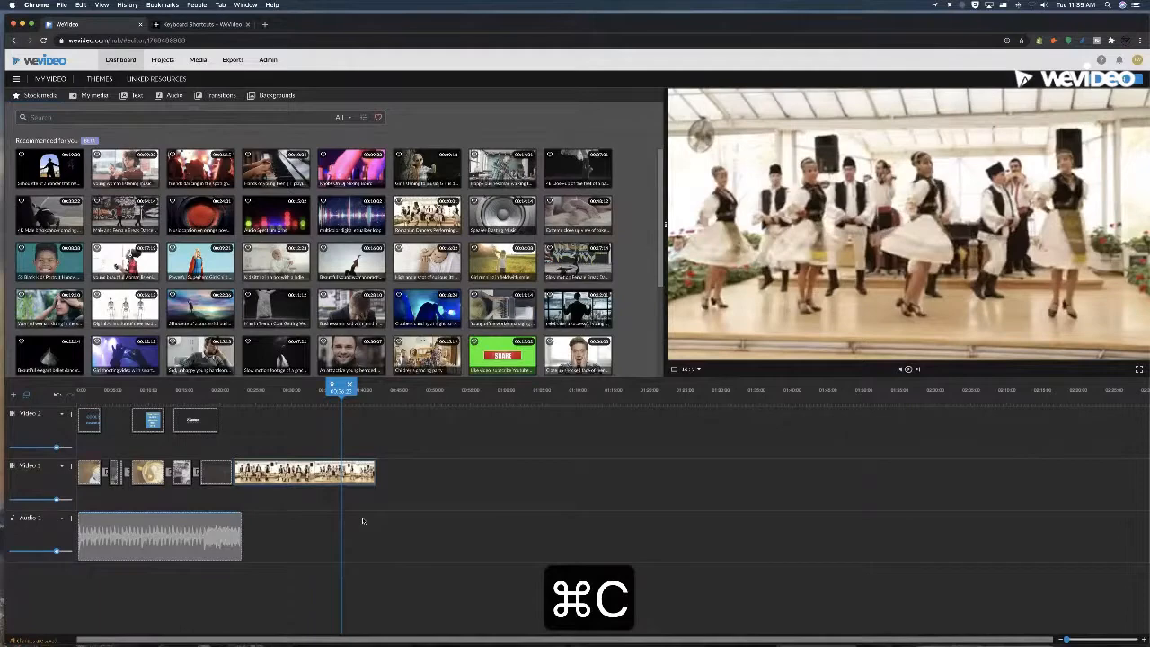
click(407, 398)
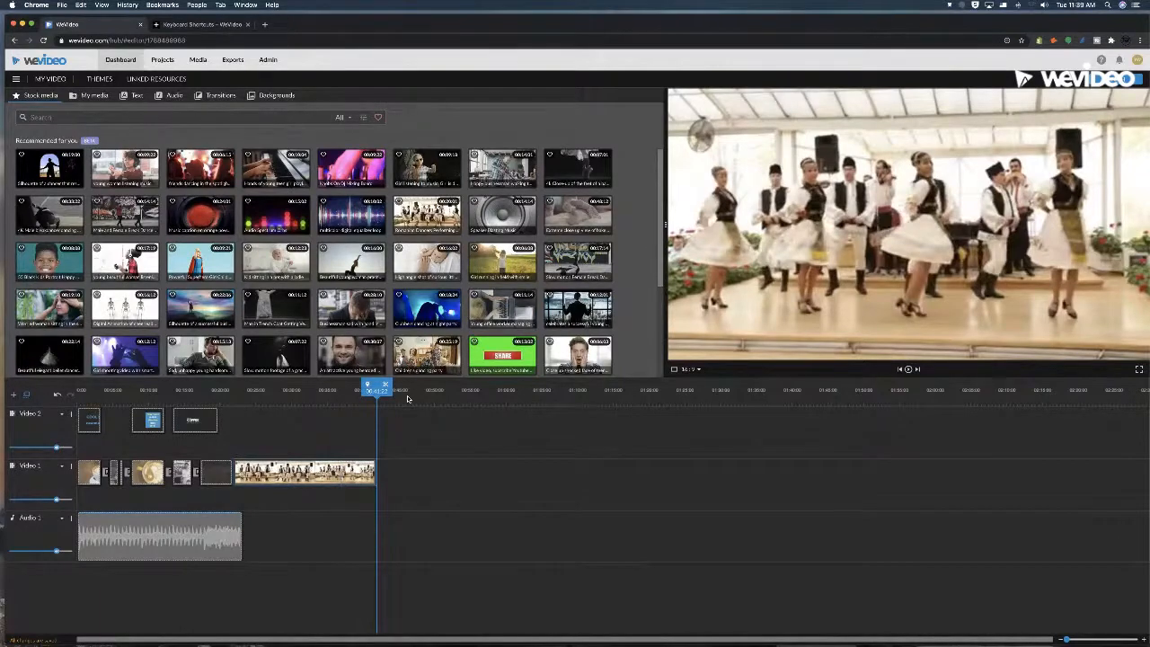
key(super+v)
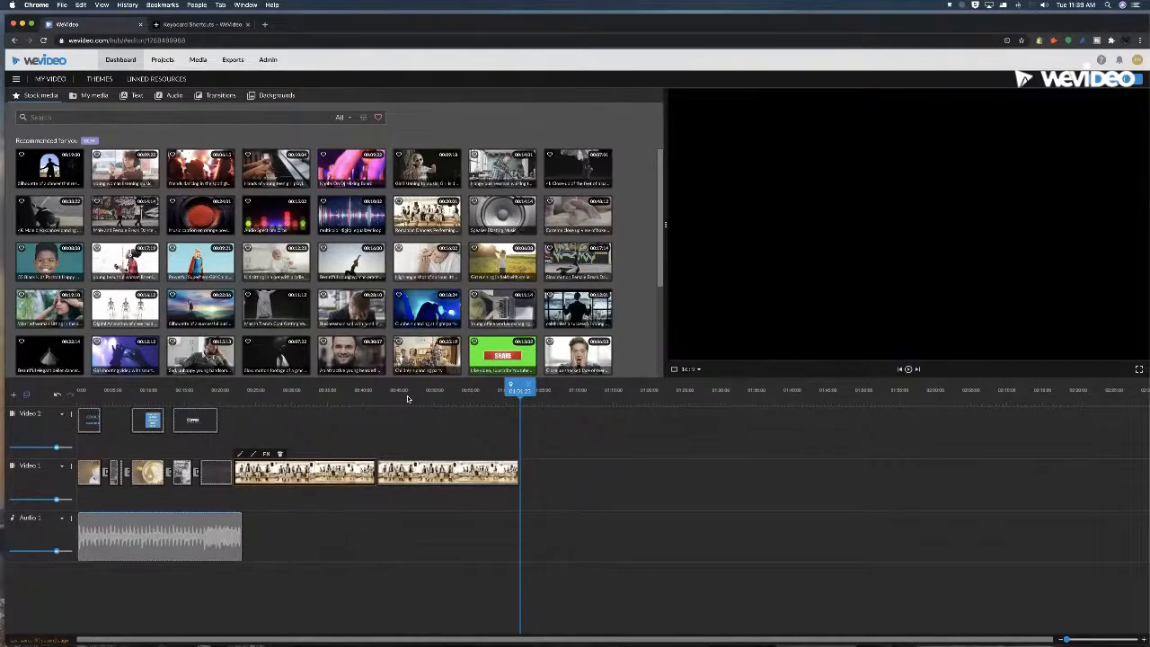
key(super+v)
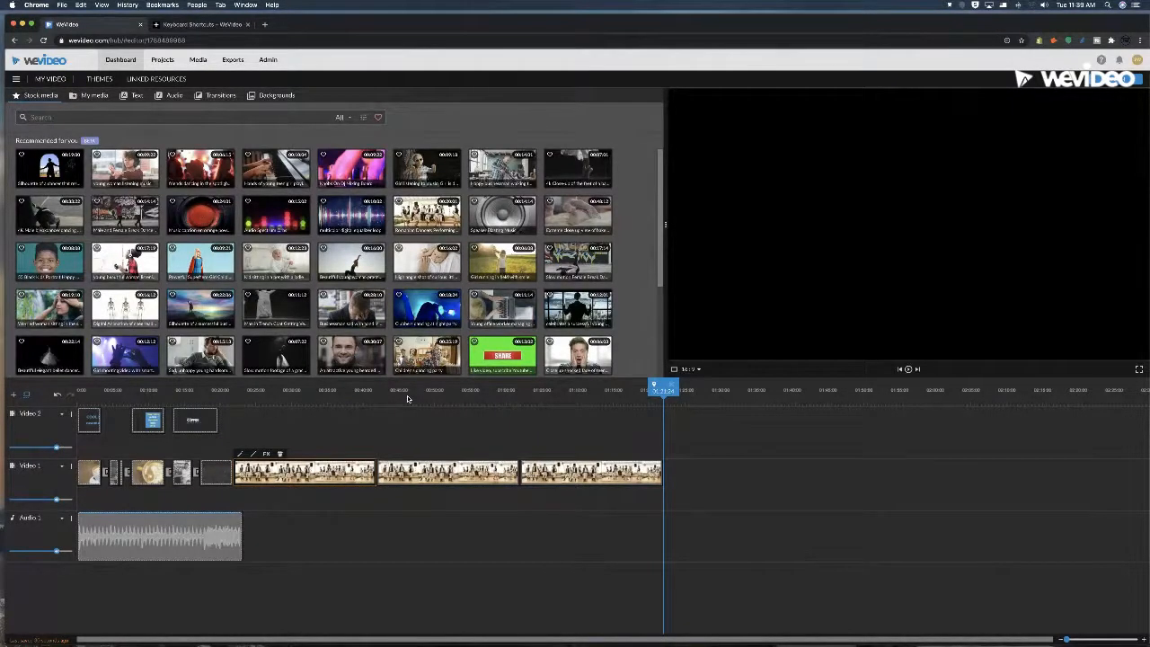
key(super+z)
key(super+z)
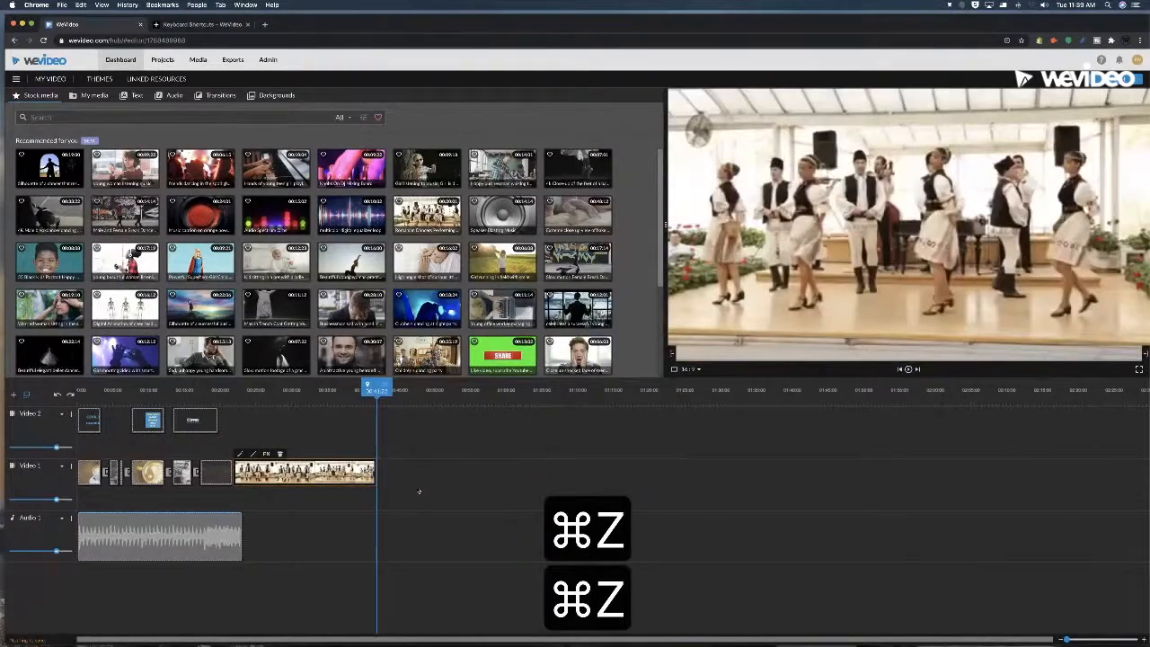
- Duplicate the dancers clip on Video 1 so that three copies follow the original end to end
click(349, 473)
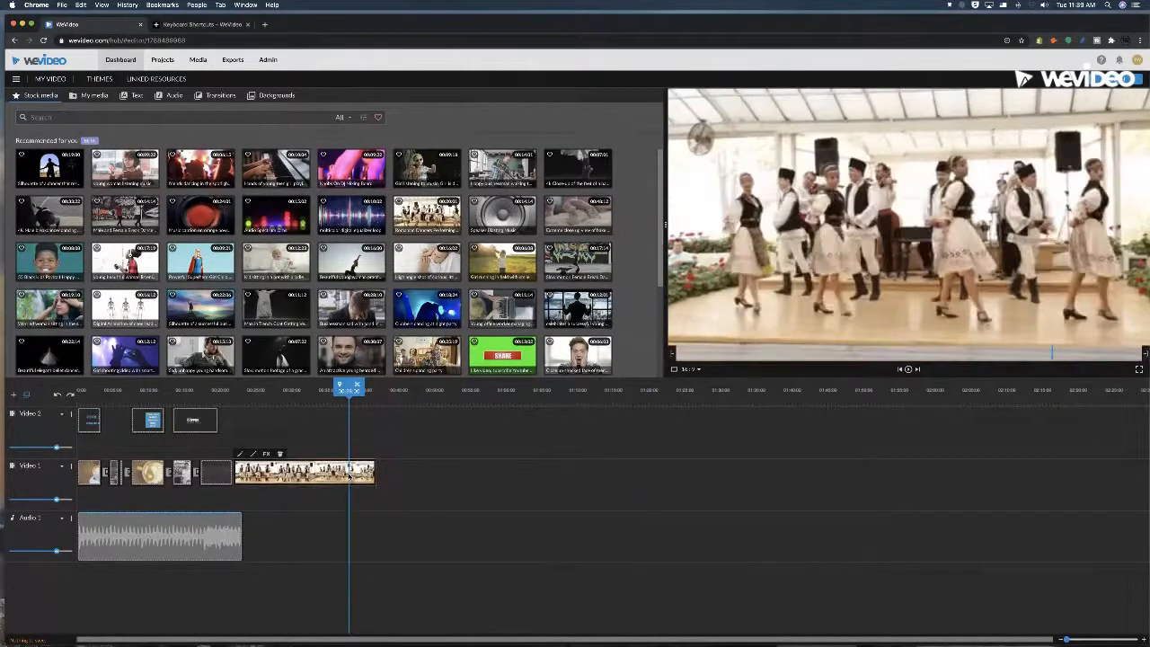
drag(329, 475, 718, 470)
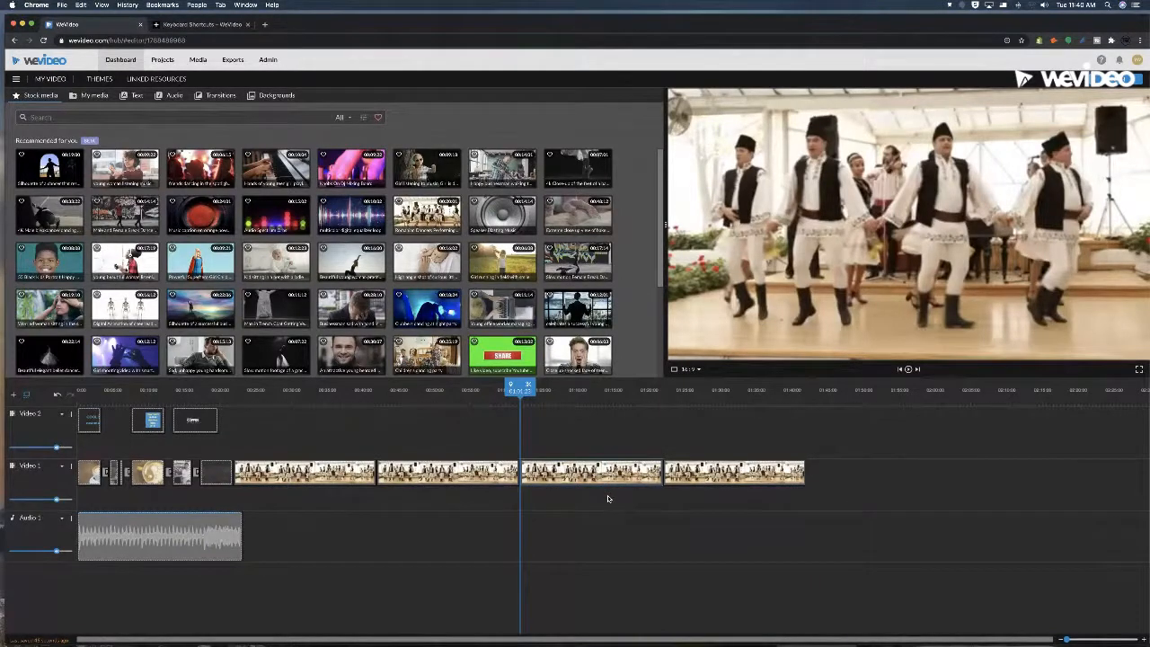
- Delete the last two dancers copies from Video 1 and move the playhead into the original dancers clip
key(BackSpace)
click(671, 482)
key(BackSpace)
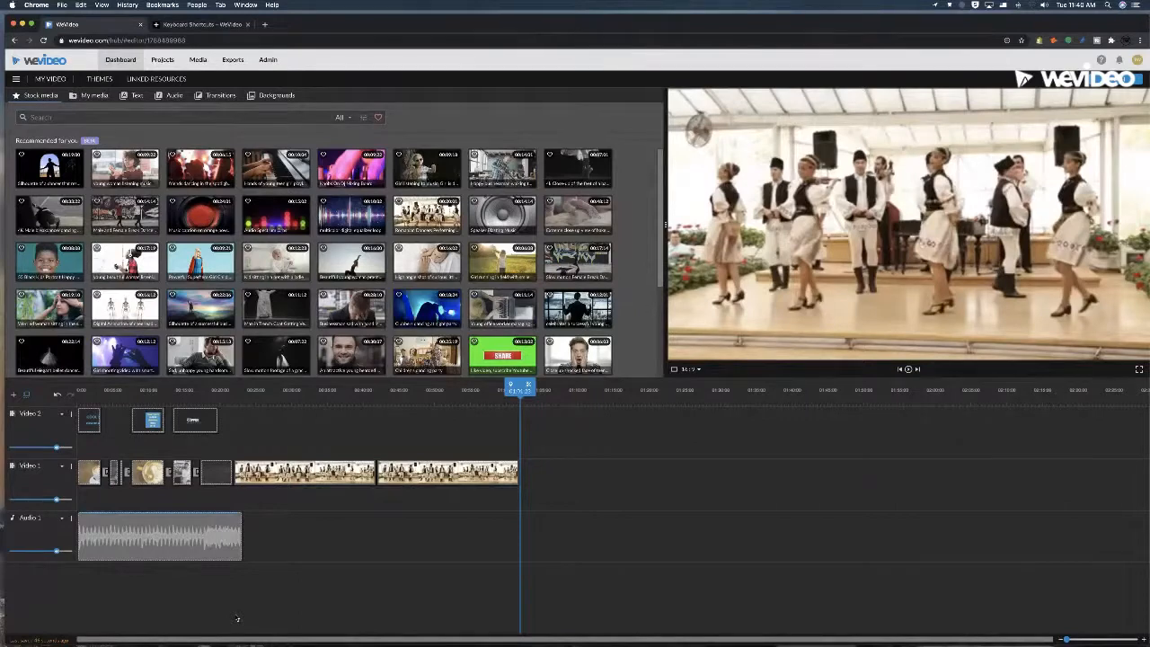
drag(401, 389, 289, 415)
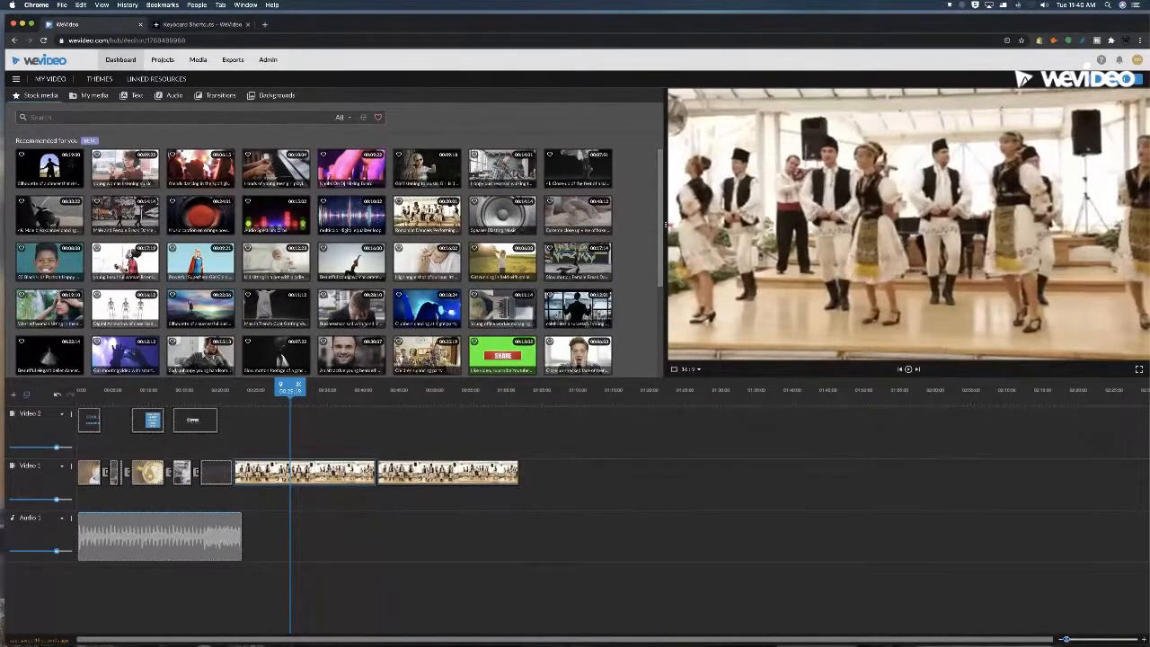
- Step the playhead three frames back and three frames forward within the original dancers clip
click(1069, 639)
drag(251, 639, 155, 640)
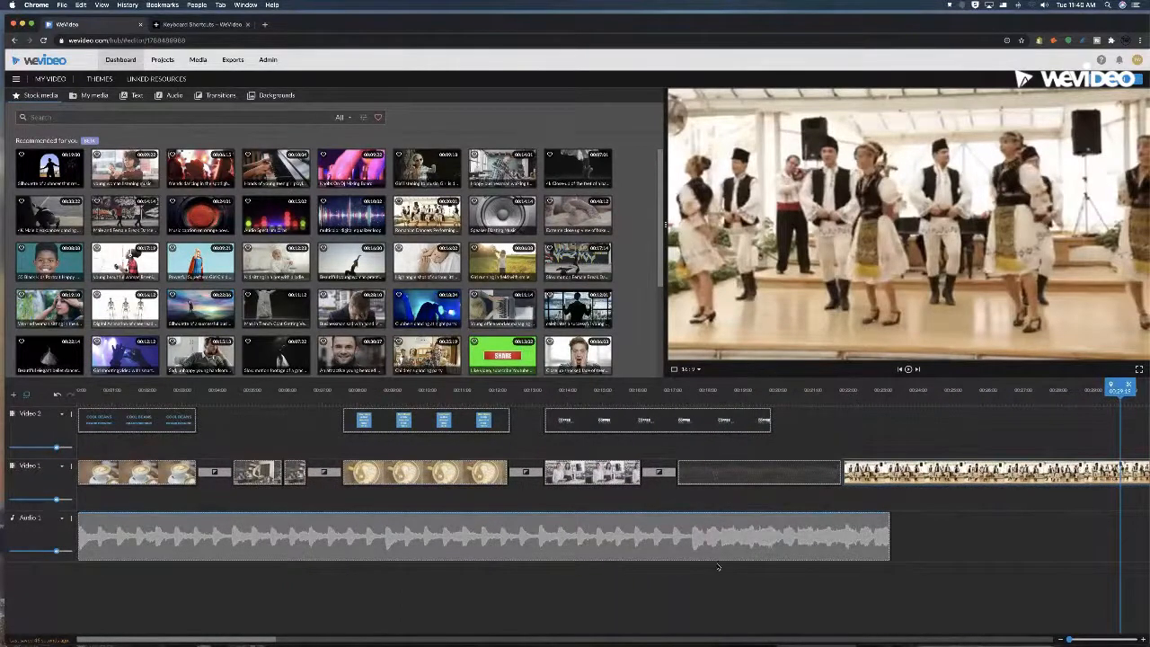
scroll(718, 567, right, 5)
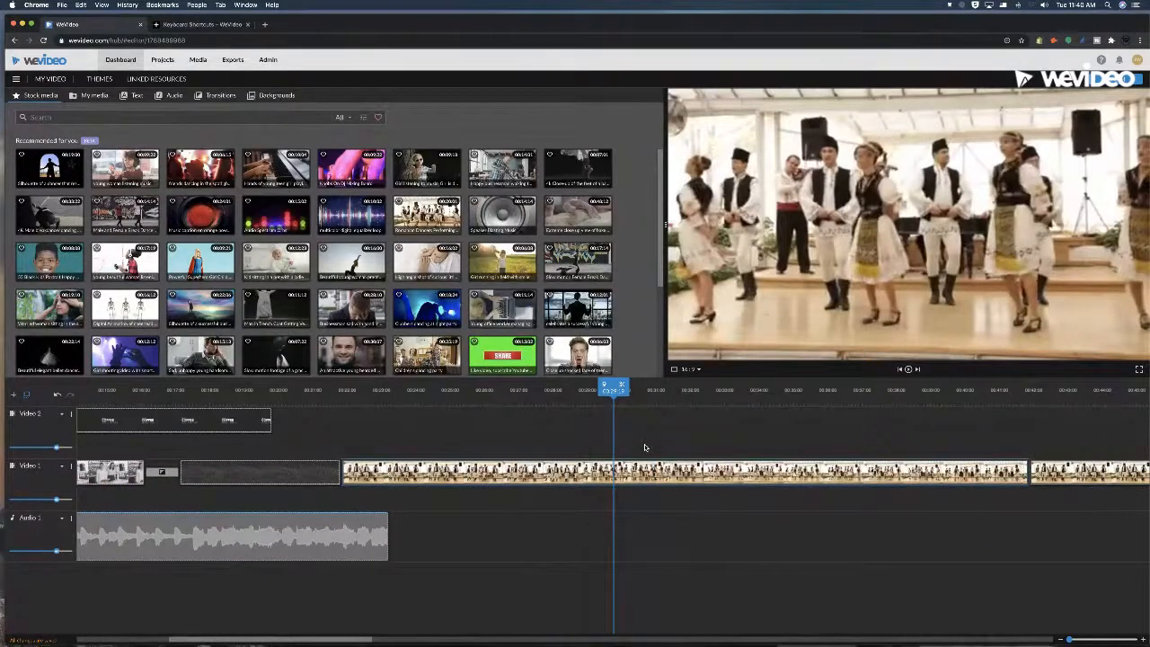
scroll(644, 446, left, 1)
key(Left)
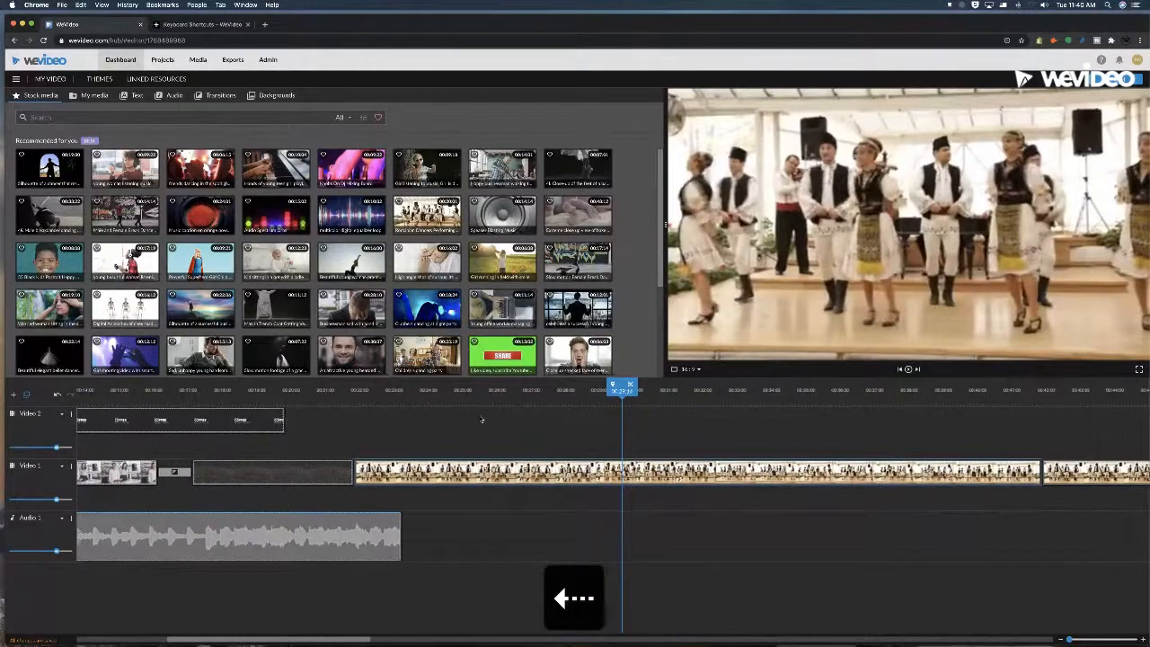
key(Left)
key(Left)
key(Right)
key(Right)
key(Right)
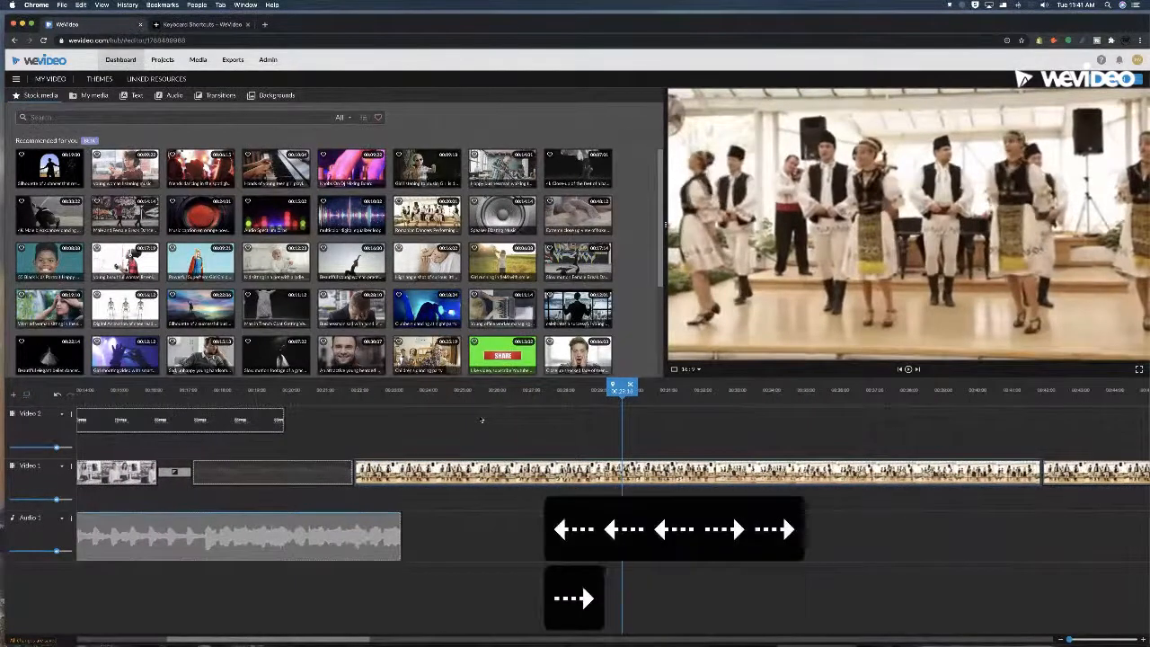
- Move the playhead to the start of the dancers clip and step back and forth through its first frames
drag(521, 396, 354, 404)
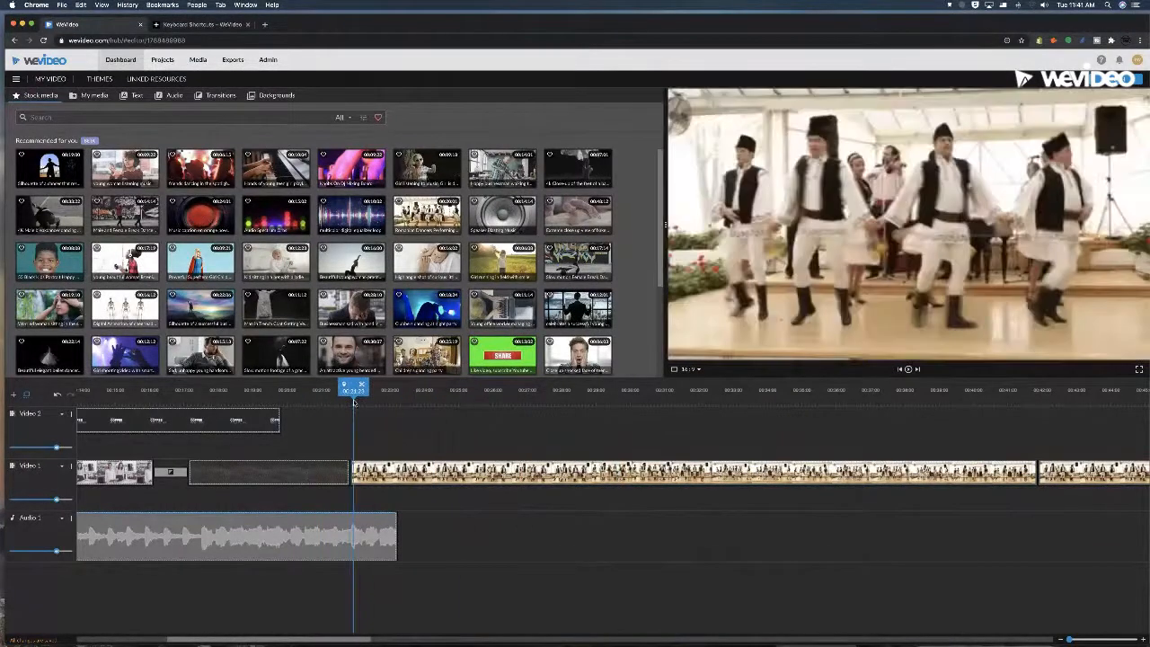
key(Right)
key(Right)
key(Right)
key(Left)
key(Left)
key(Left)
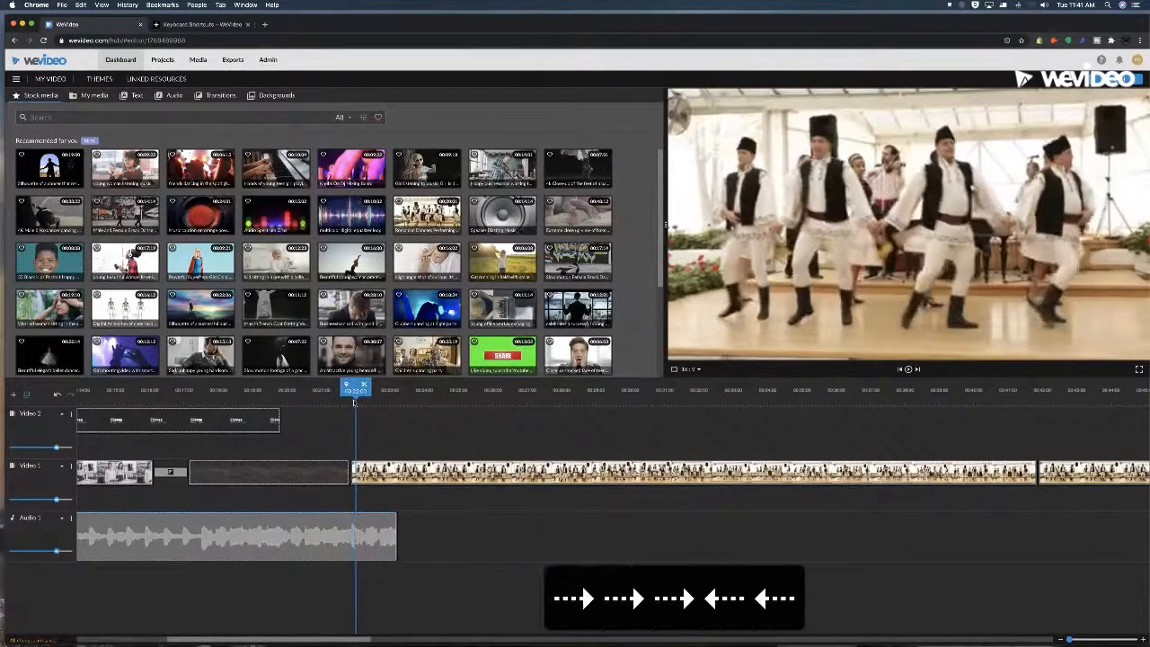
key(Right)
key(Right)
key(Right)
key(Right)
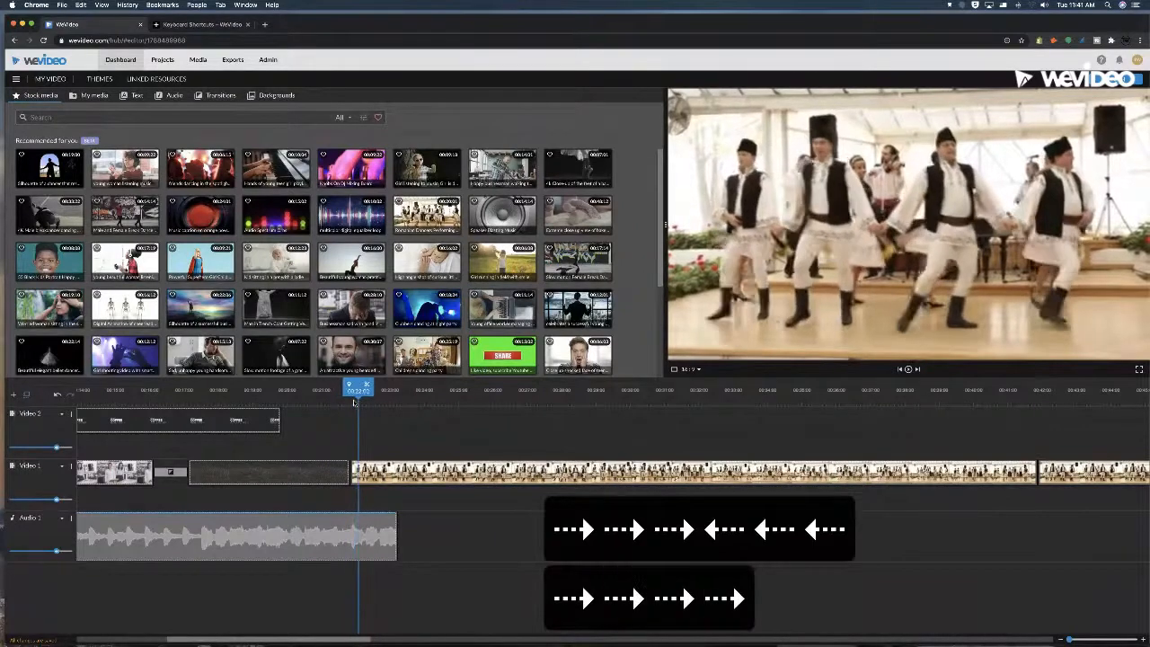
- Split the dancers clip at 00:25:12, undo the split, and split the clip again at the same frame
click(468, 390)
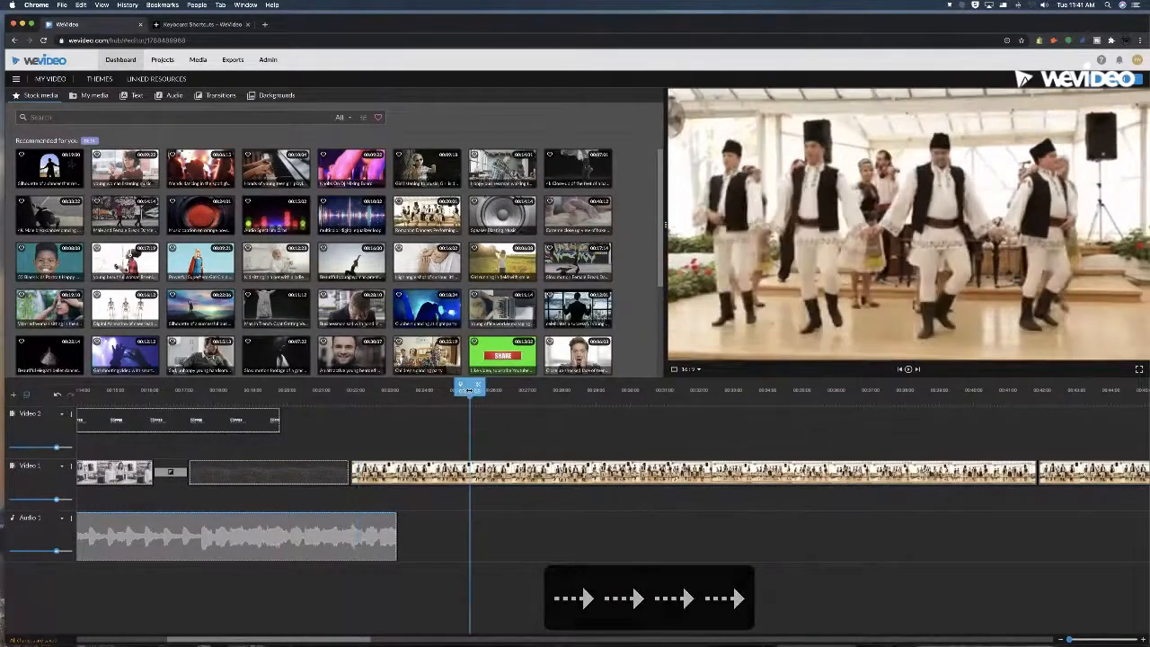
key(Right)
key(Right)
key(Right)
key(Right)
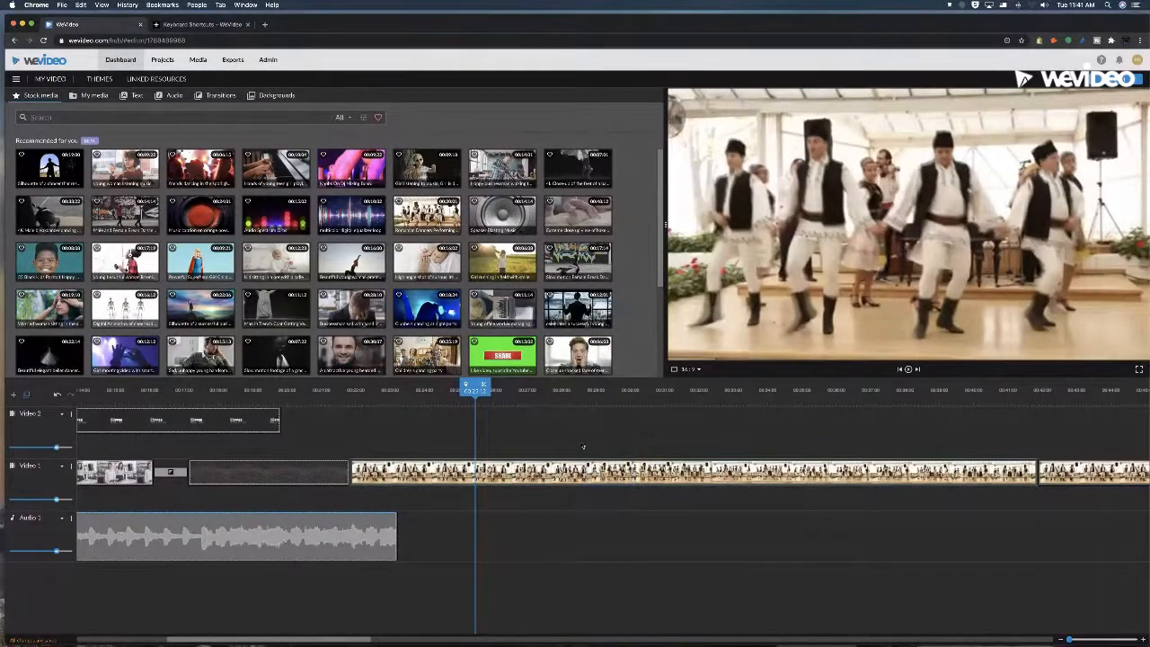
click(484, 387)
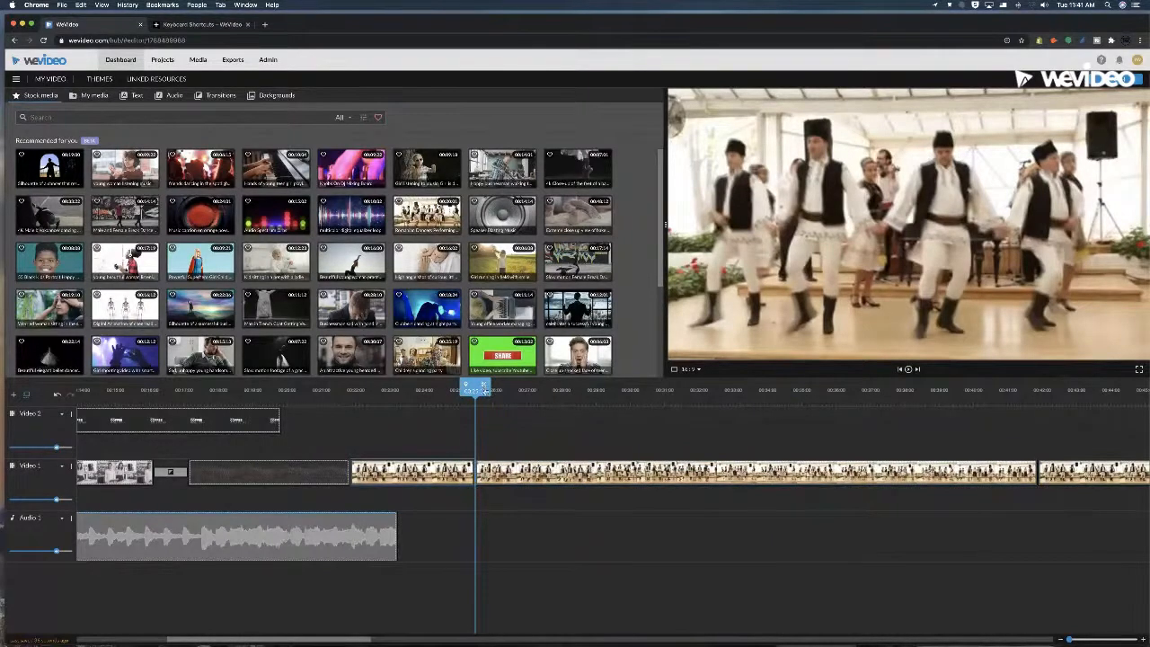
key(super+z)
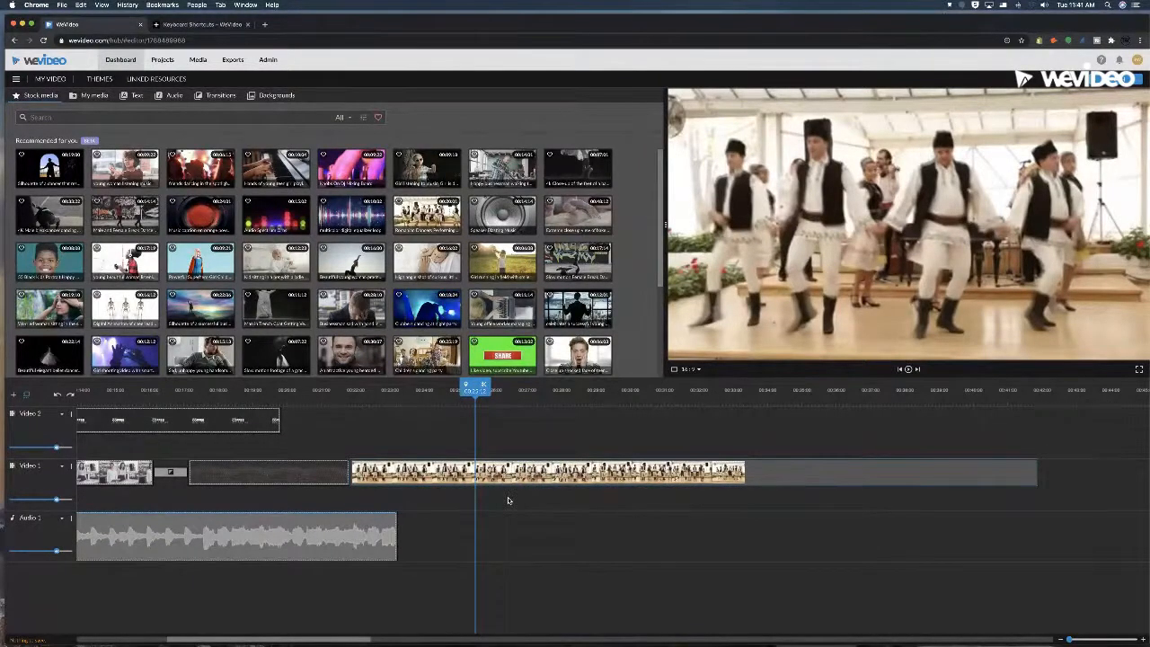
key(s)
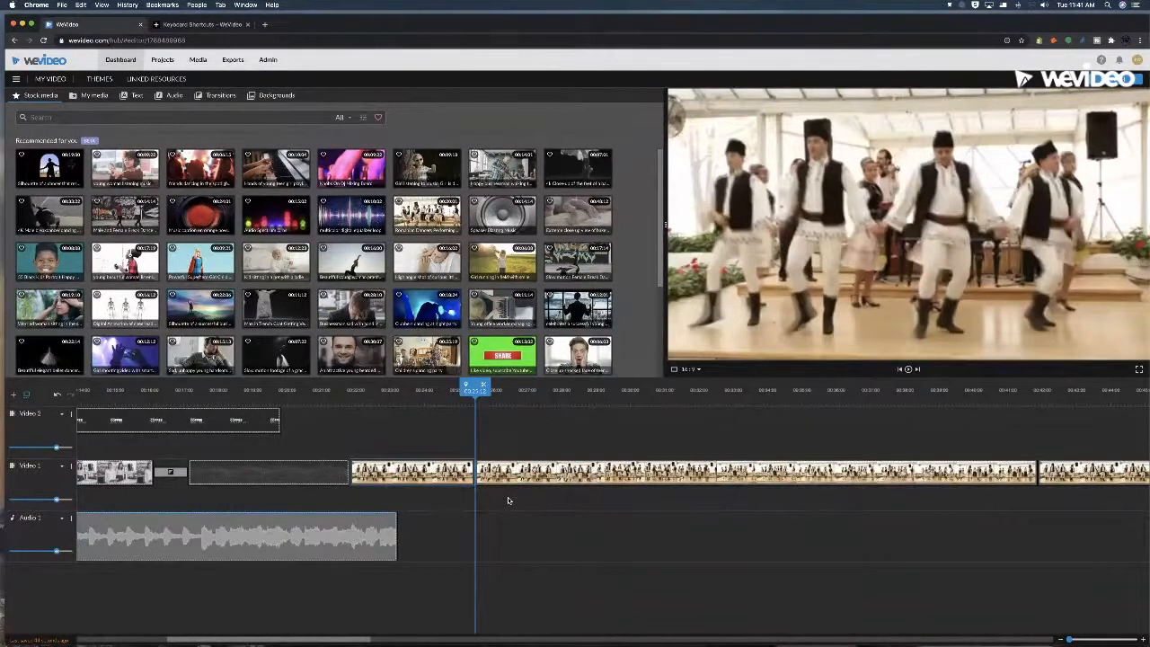
- Play briefly past the cut, advance frame by frame to 00:26:16, and split the dancers clip there
key(minus)
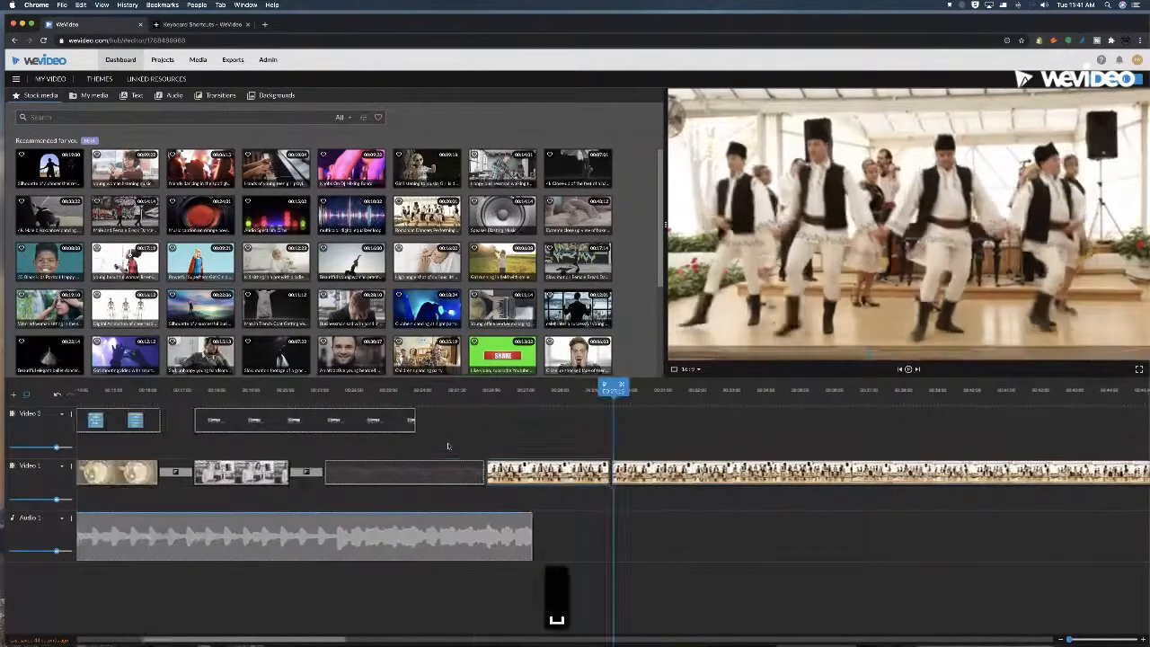
key(Right)
key(Right)
key(Right)
key(Right)
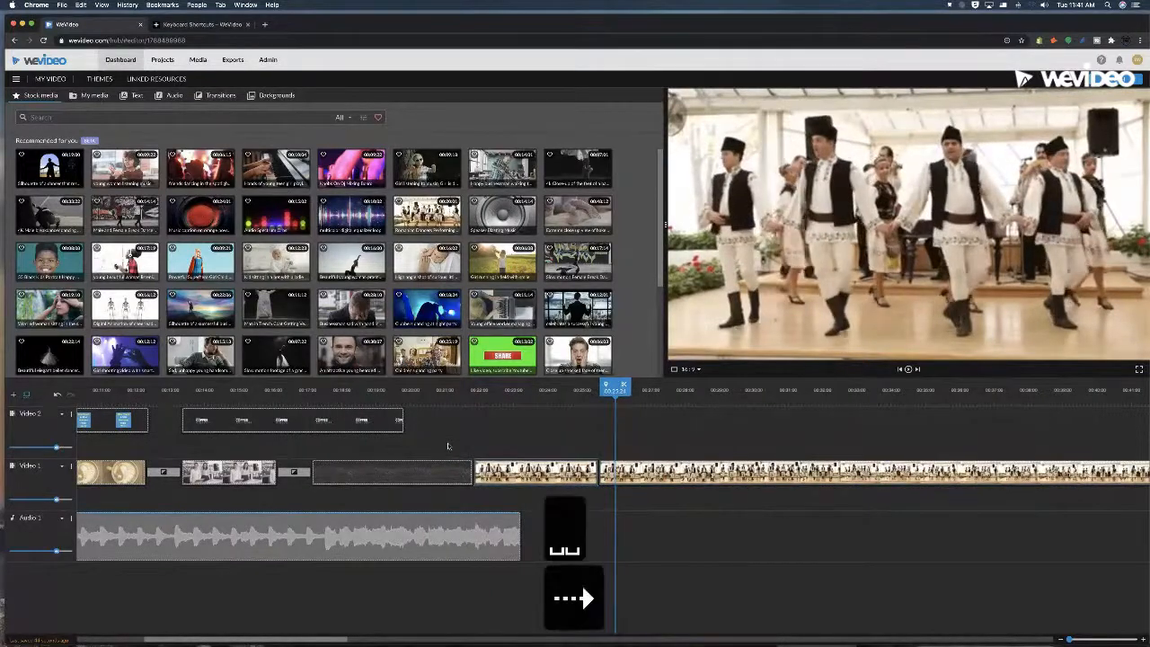
key(Right)
key(Right)
key(Right)
key(Right)
key(Right)
key(Right)
key(Right)
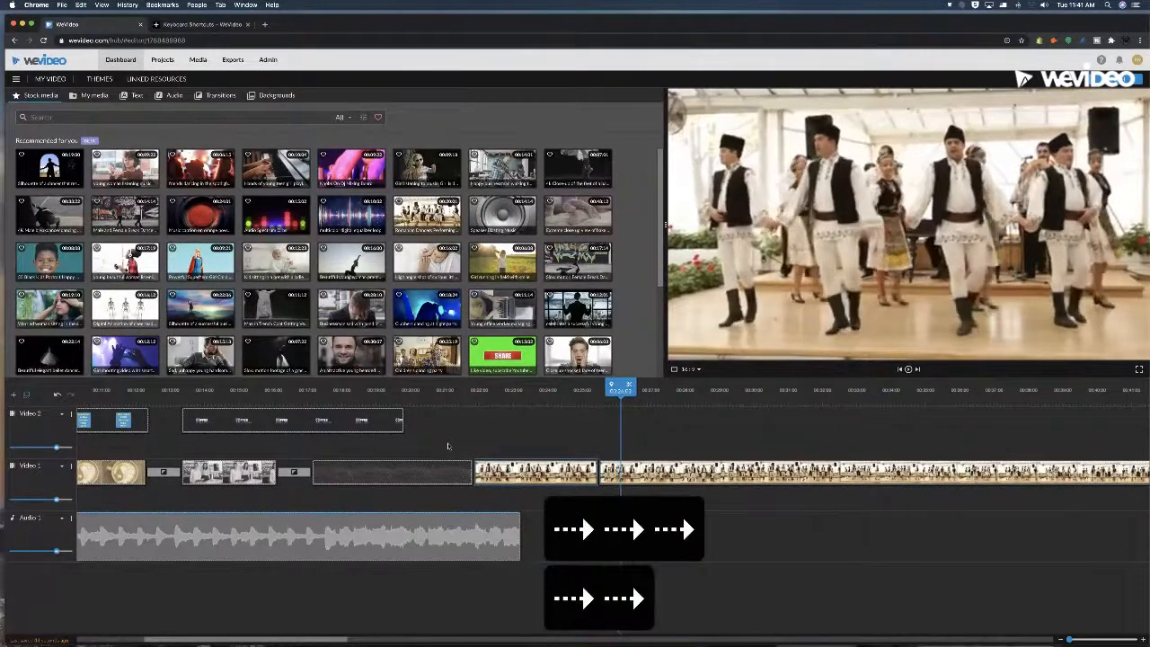
key(Right)
key(Right)
key(Right)
key(Right)
key(Right)
key(Right)
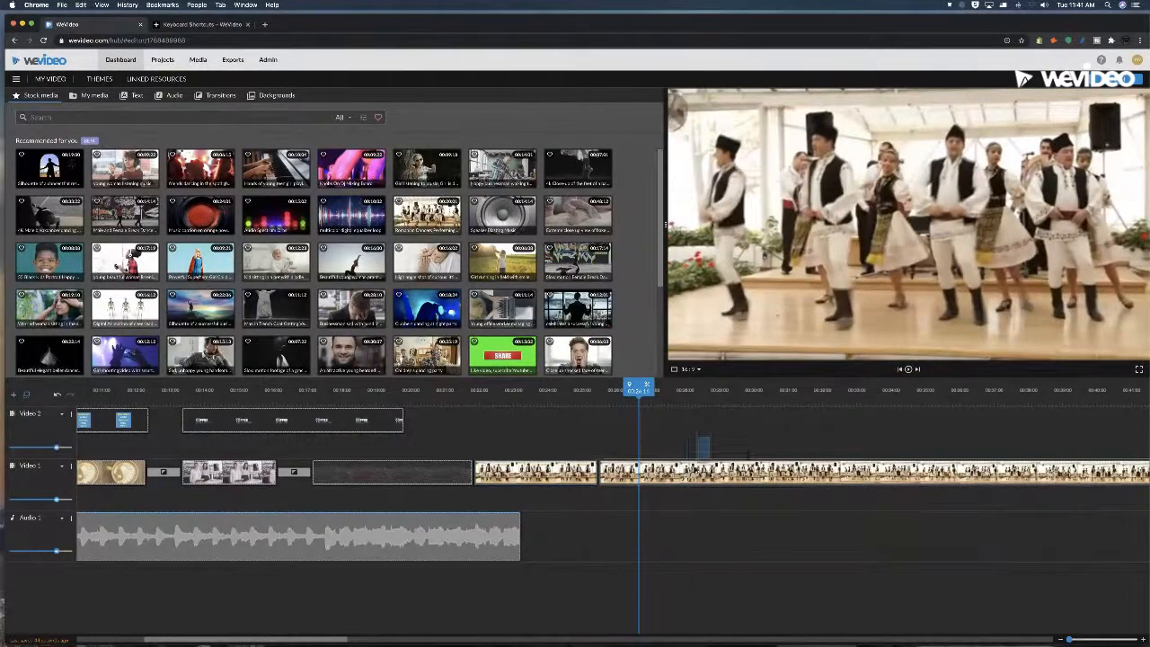
key(s)
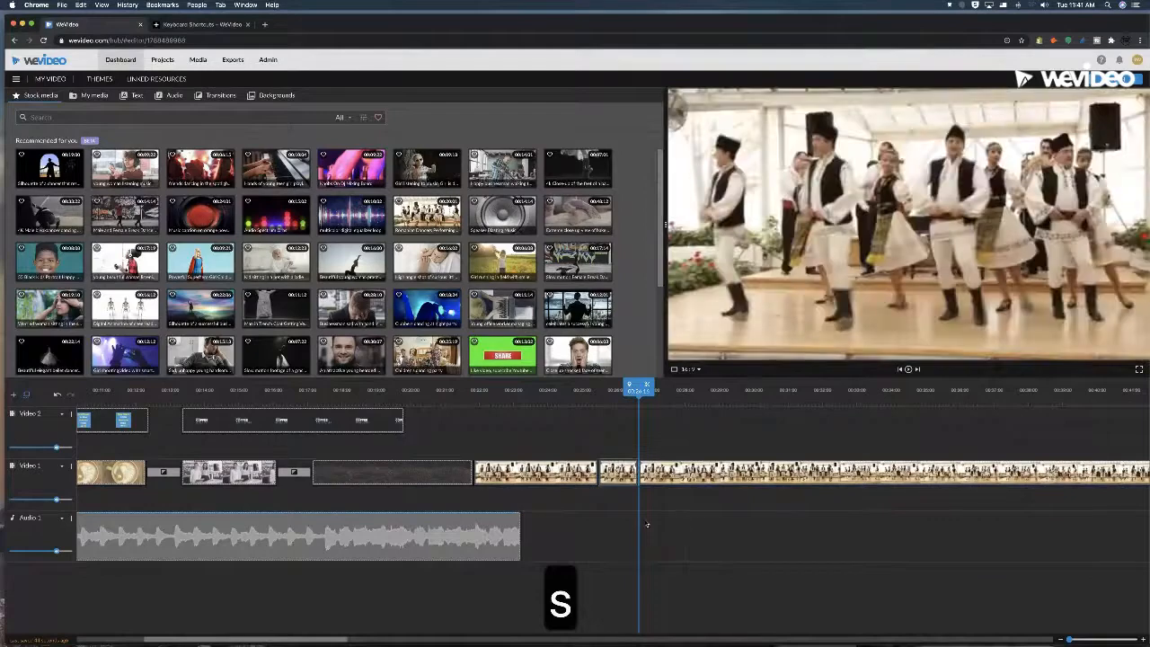
- Delete the short middle piece of the dancers clip and close the gap it leaves on Video 1
key(BackSpace)
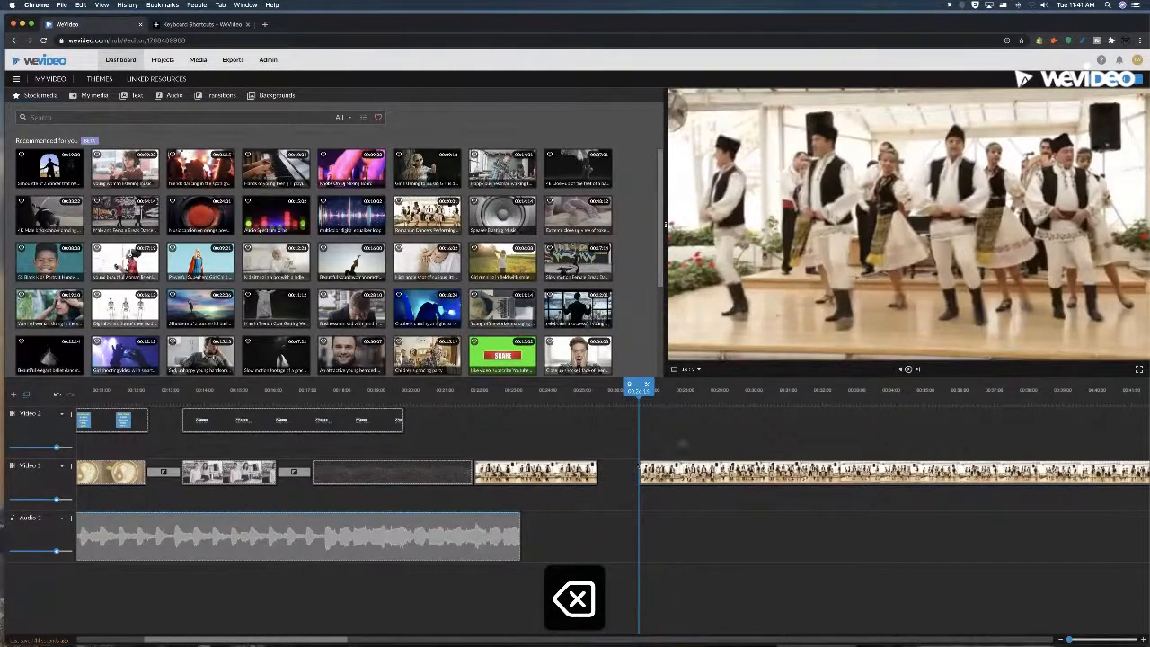
right_click(565, 478)
click(572, 486)
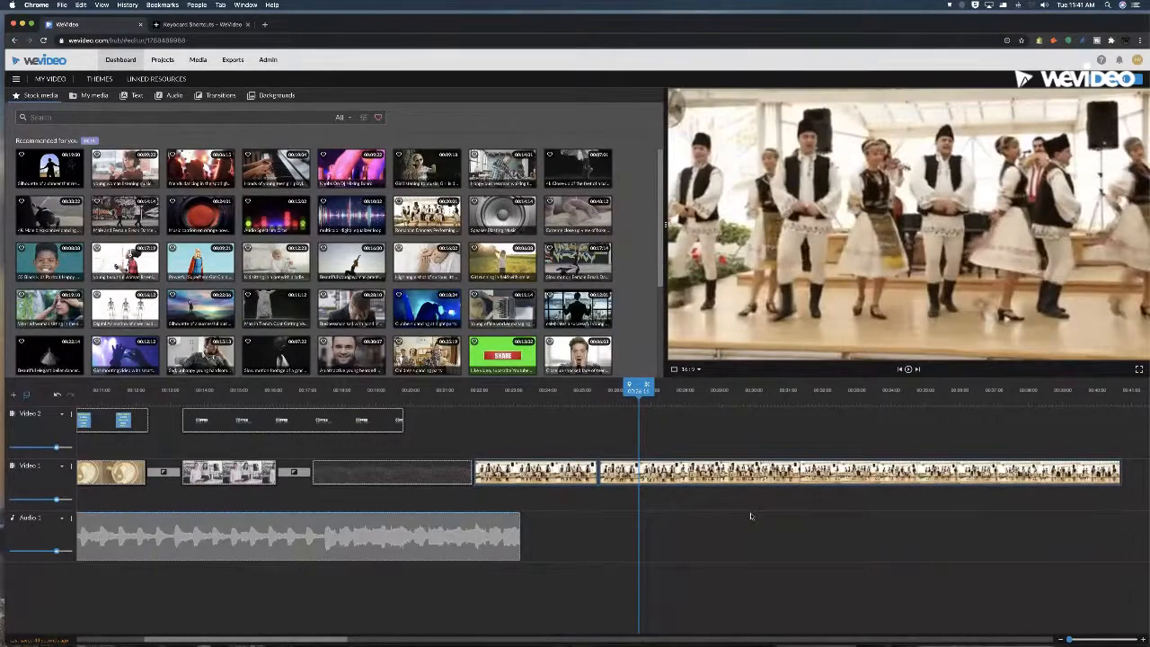
- Advance the playhead four frames into the second dancers piece
key(Right)
key(Right)
key(Right)
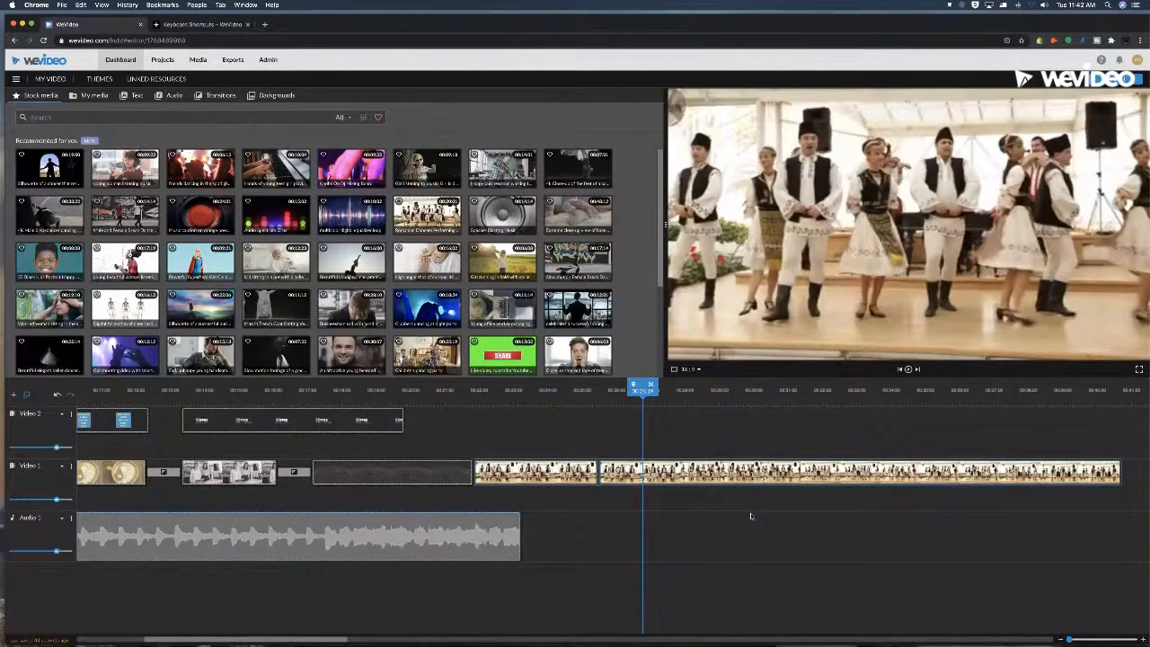
key(Right)
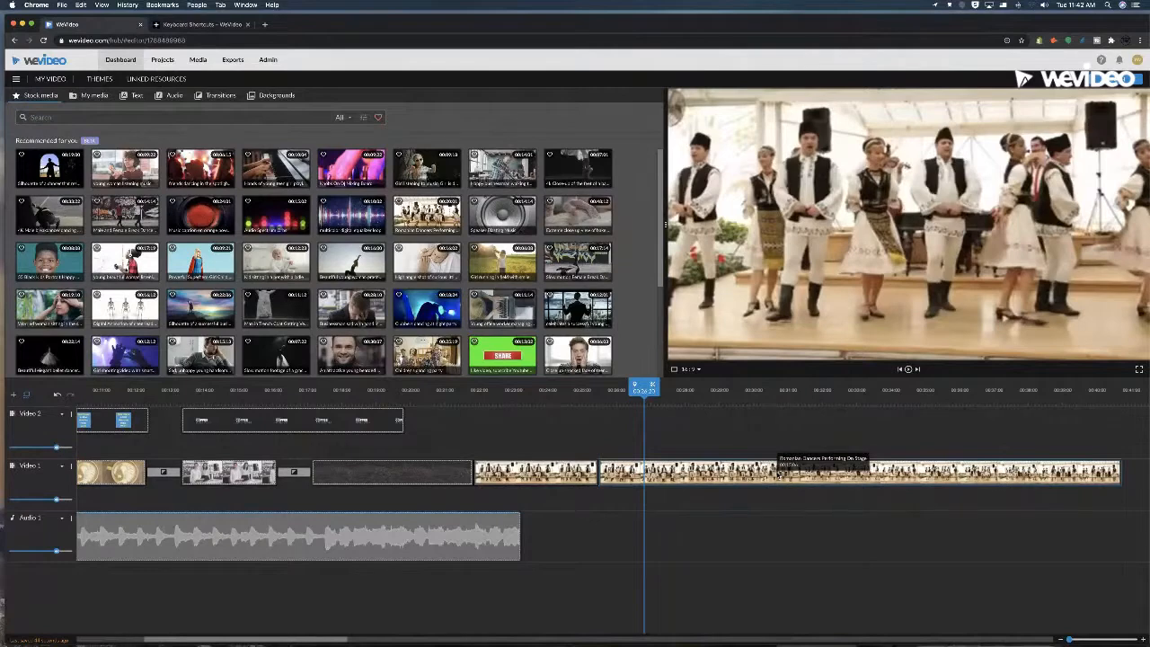
- Try to jump the playhead to the ends of the second dancers piece, nudging it one frame back and forward
key(shift+slash)
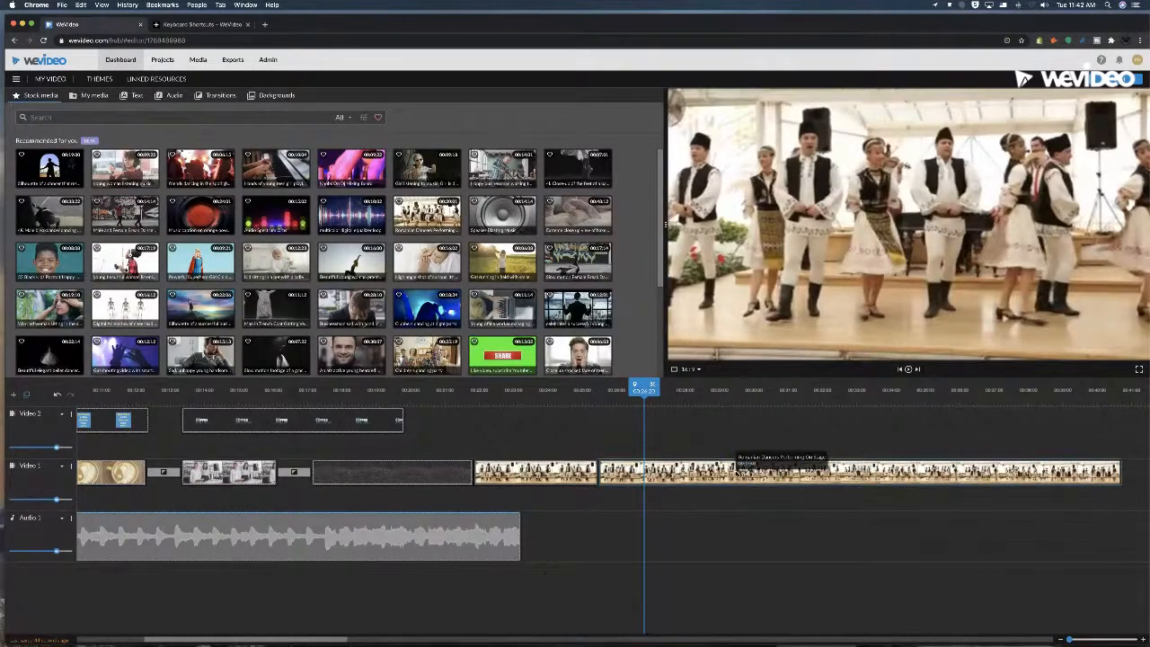
key(shift+slash)
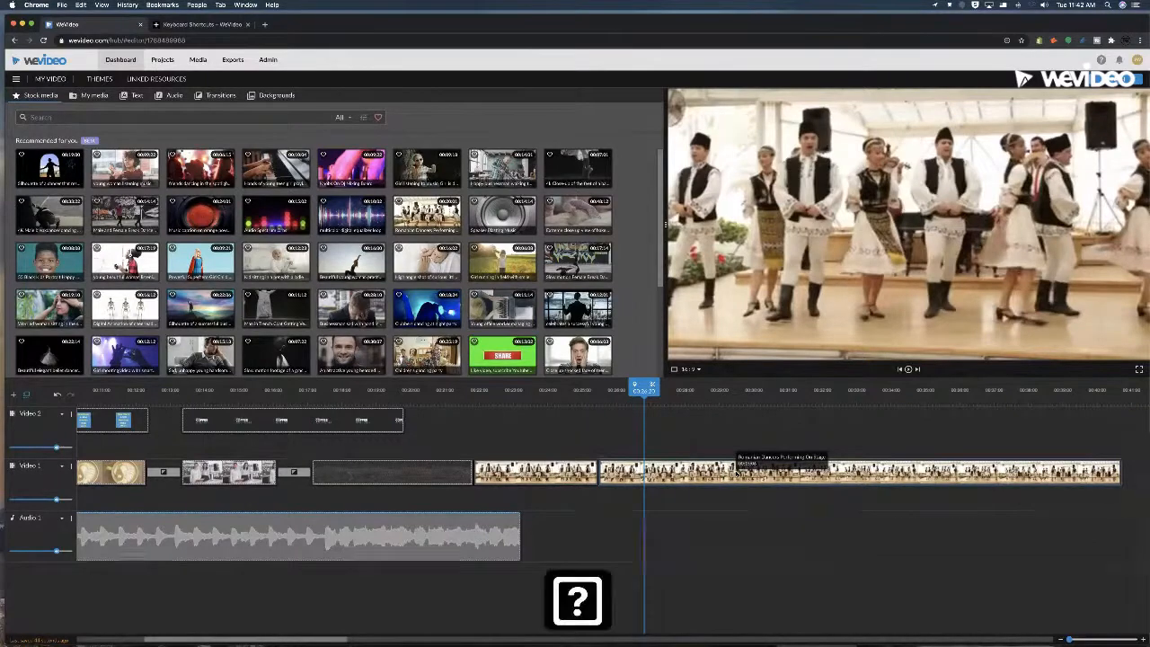
key(Down)
key(Up)
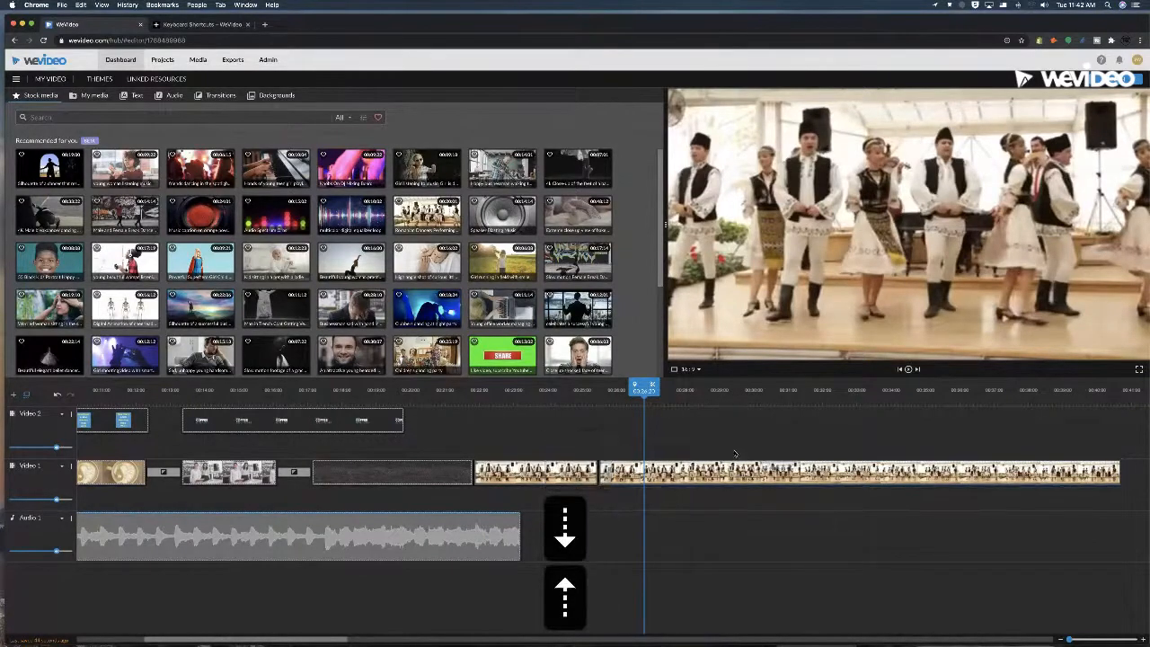
key(Left)
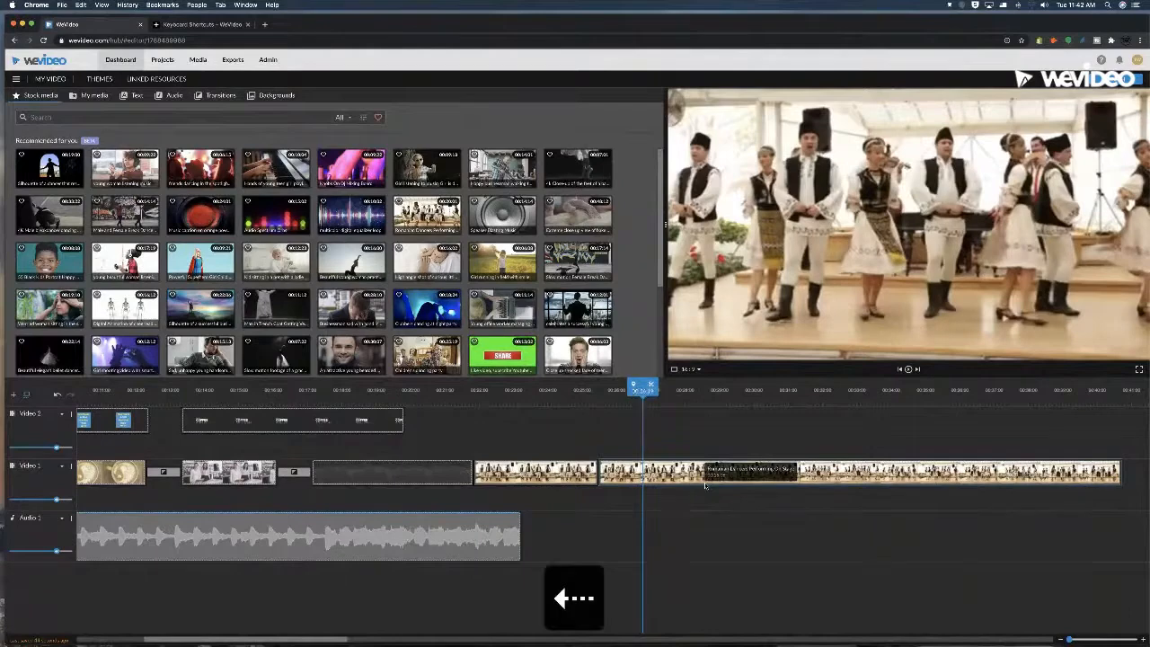
key(shift+slash)
key(shift+slash)
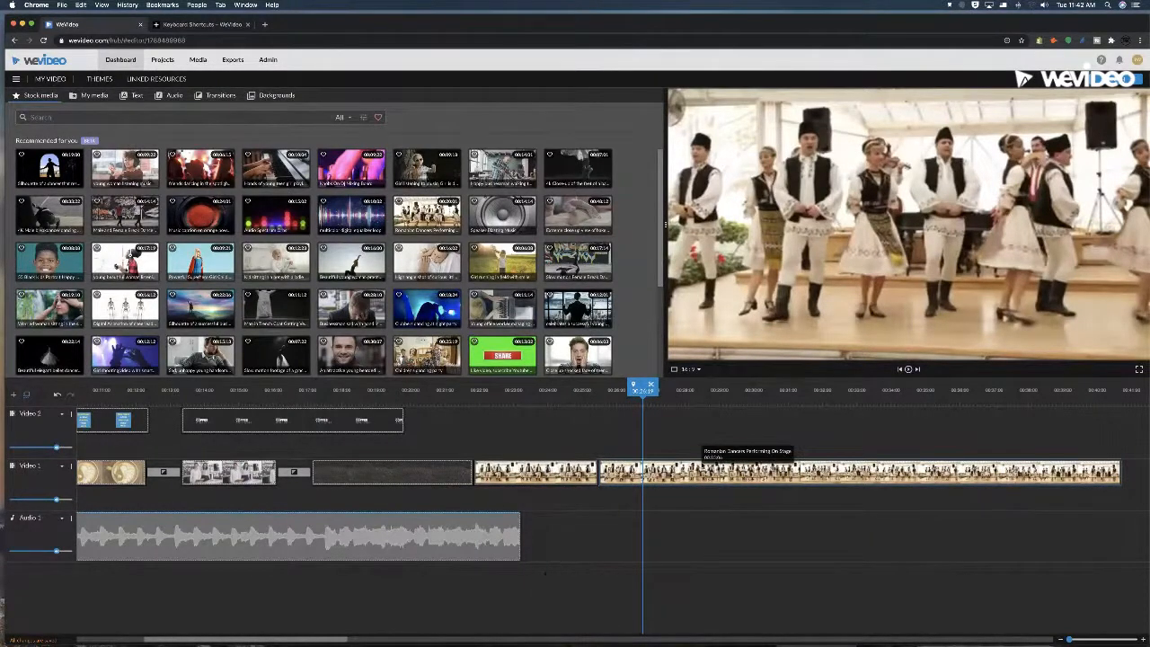
key(super+Left)
key(Right)
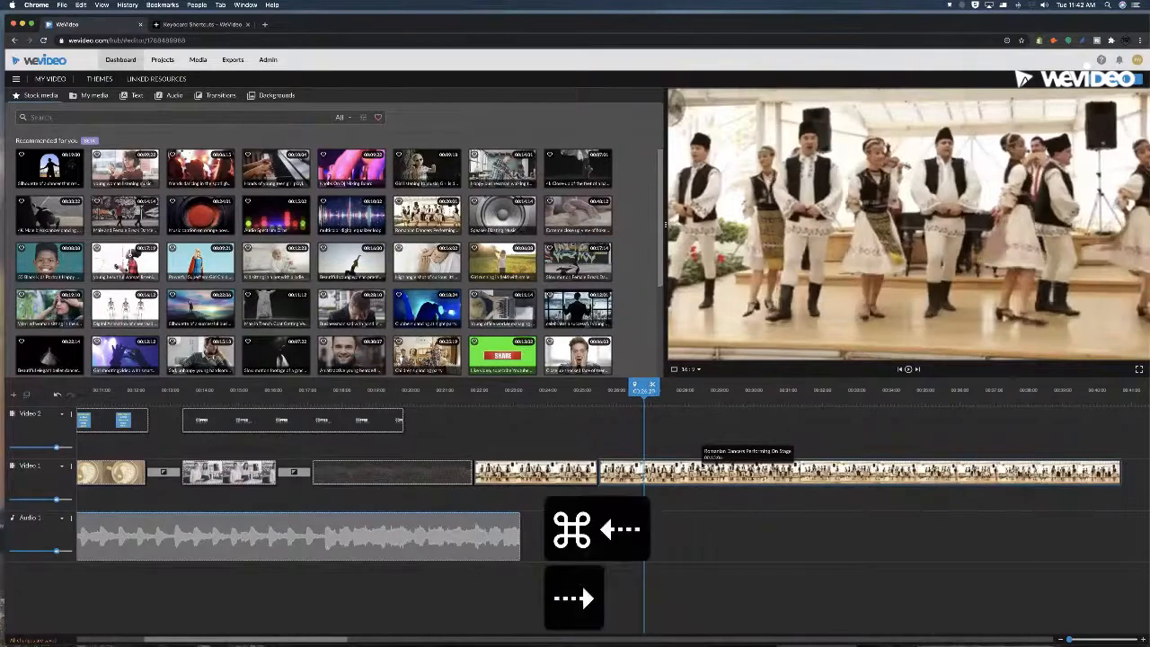
key(Up)
key(Down)
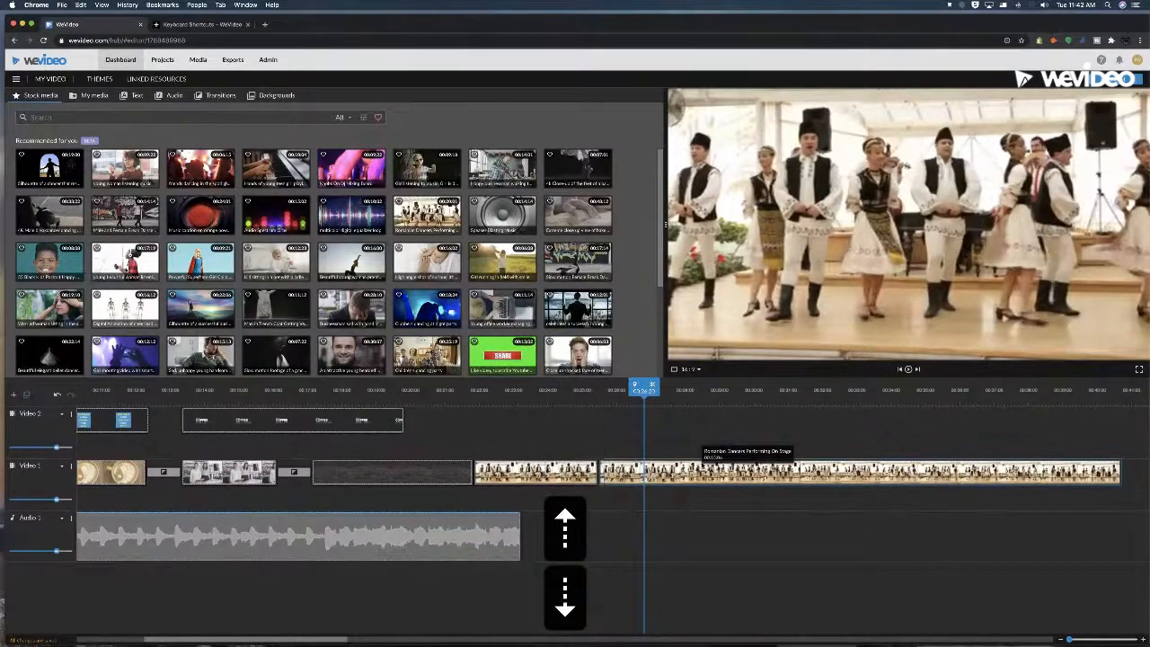
- Select the first dancers piece and jump the playhead repeatedly between its start and end, finishing at the end
click(476, 404)
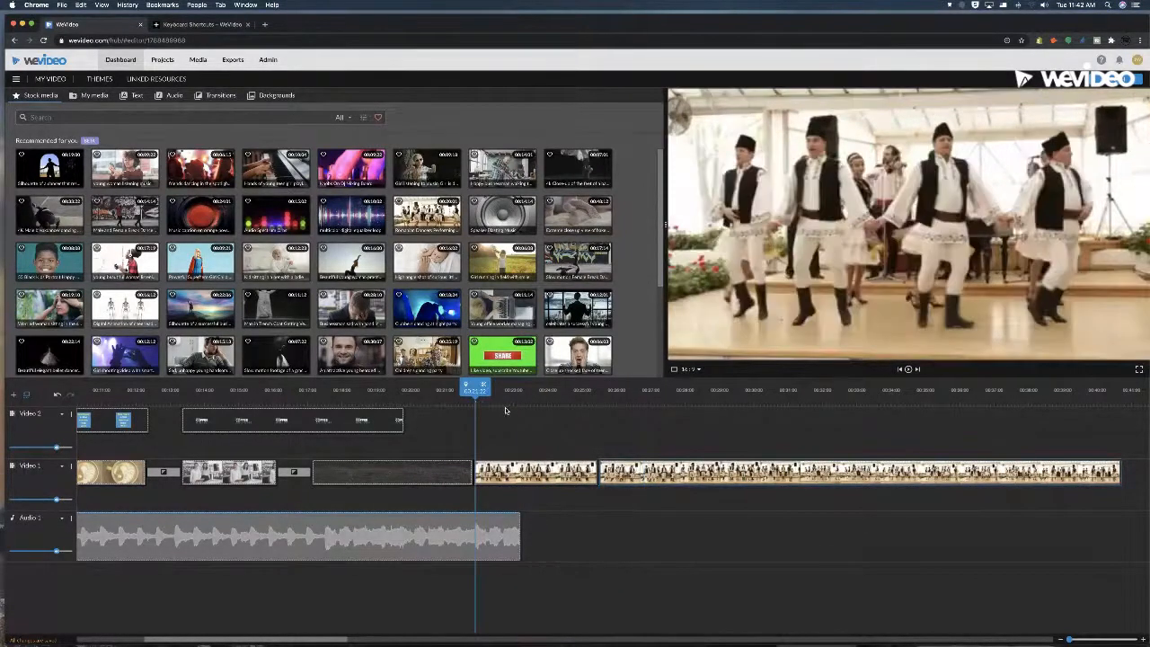
key(Up)
key(Down)
key(Up)
key(Down)
key(Up)
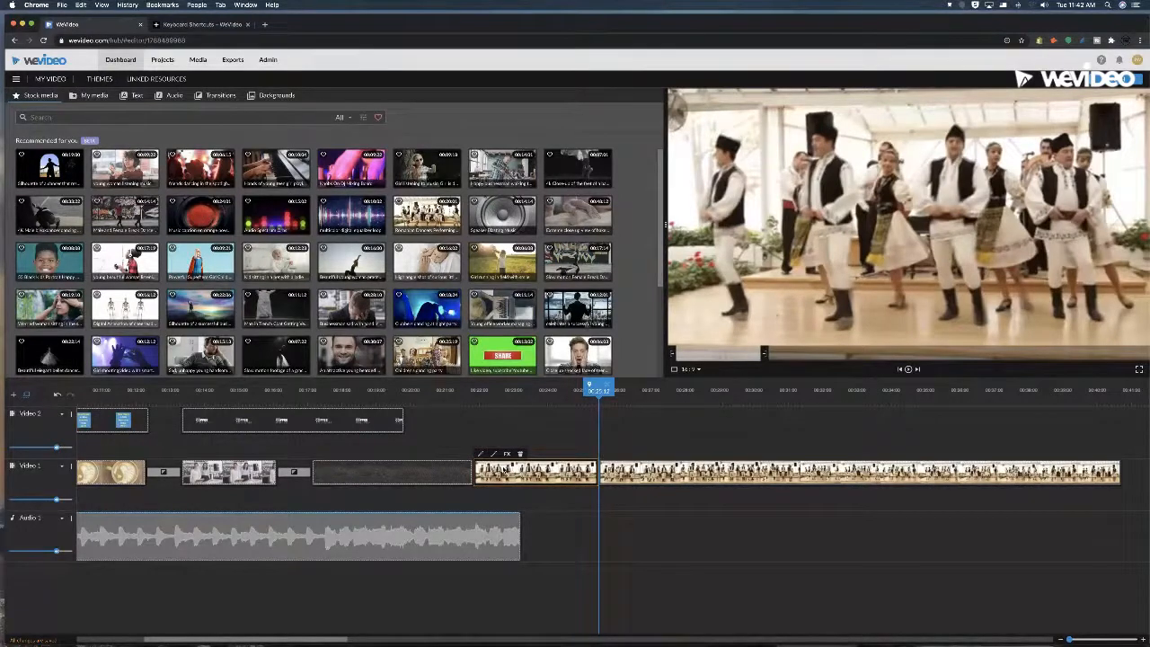
key(Down)
key(Up)
key(Up)
key(Down)
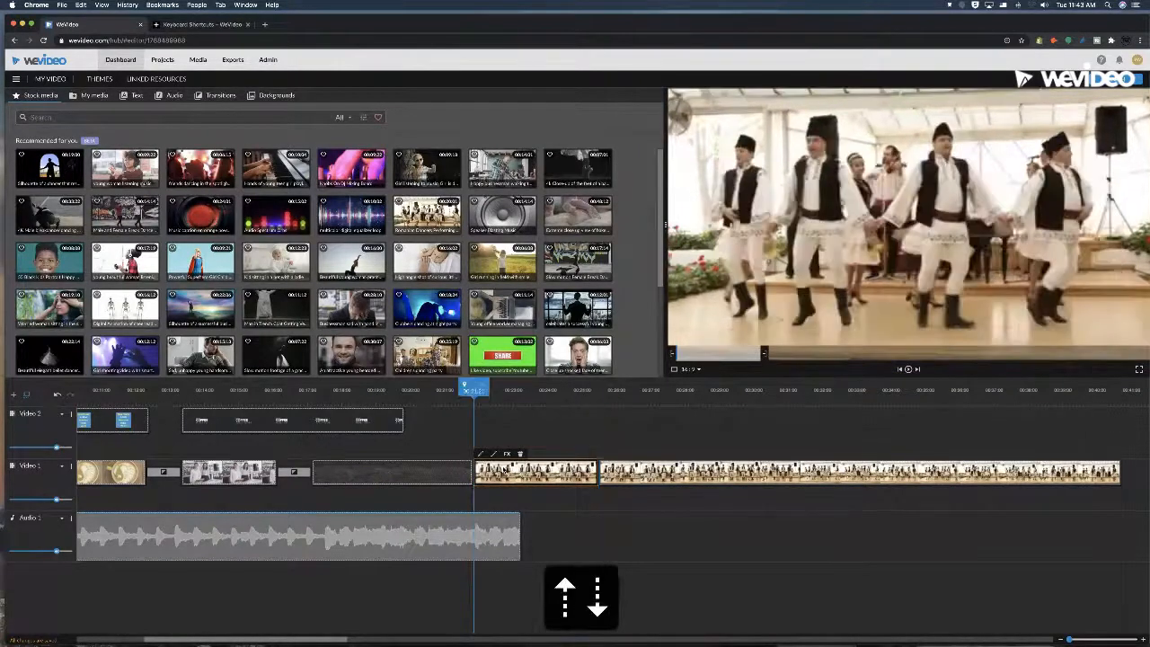
key(Up)
key(Down)
key(Up)
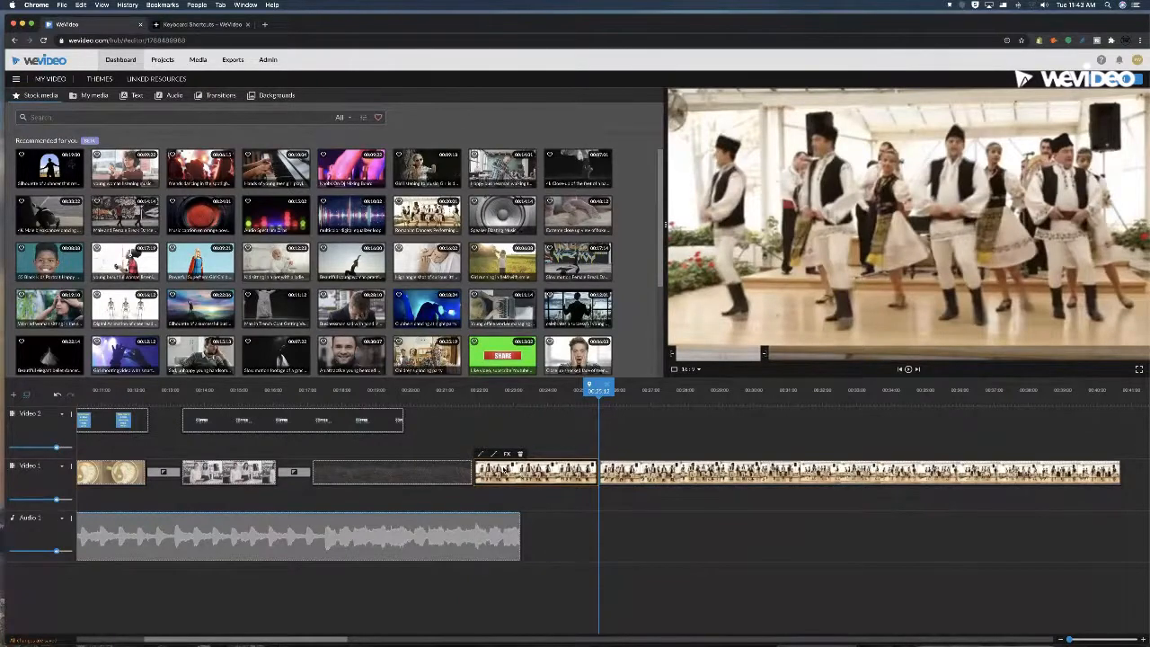
key(Down)
key(Up)
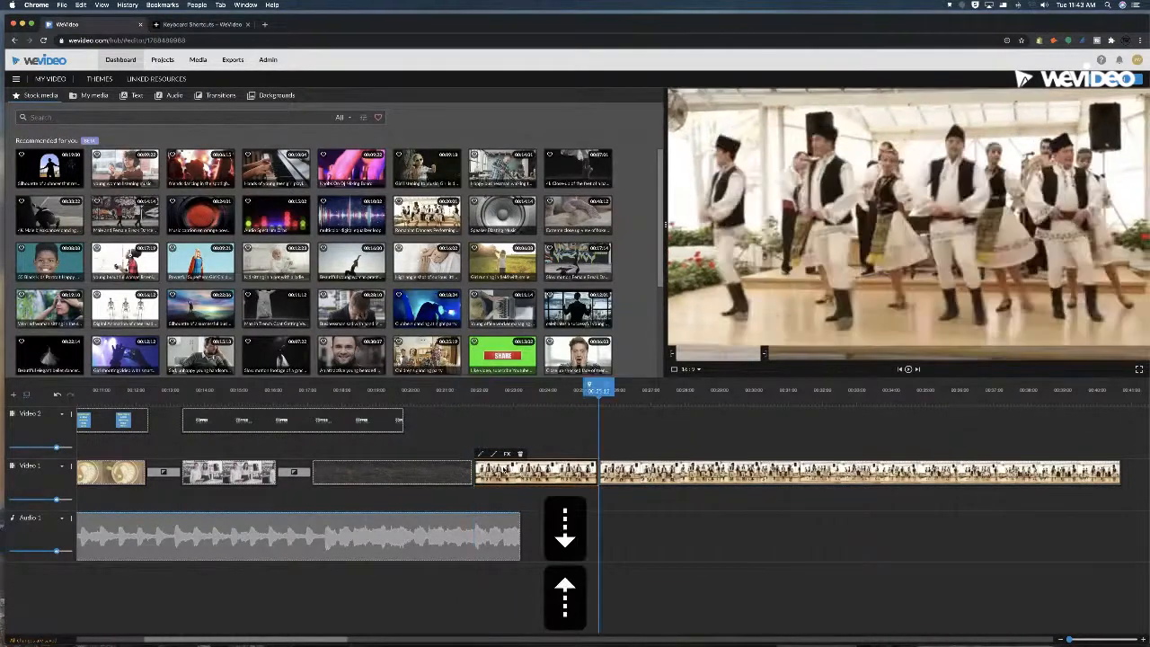
- Split the first dancers piece four frames before its end
key(Left)
key(Left)
key(Left)
key(Left)
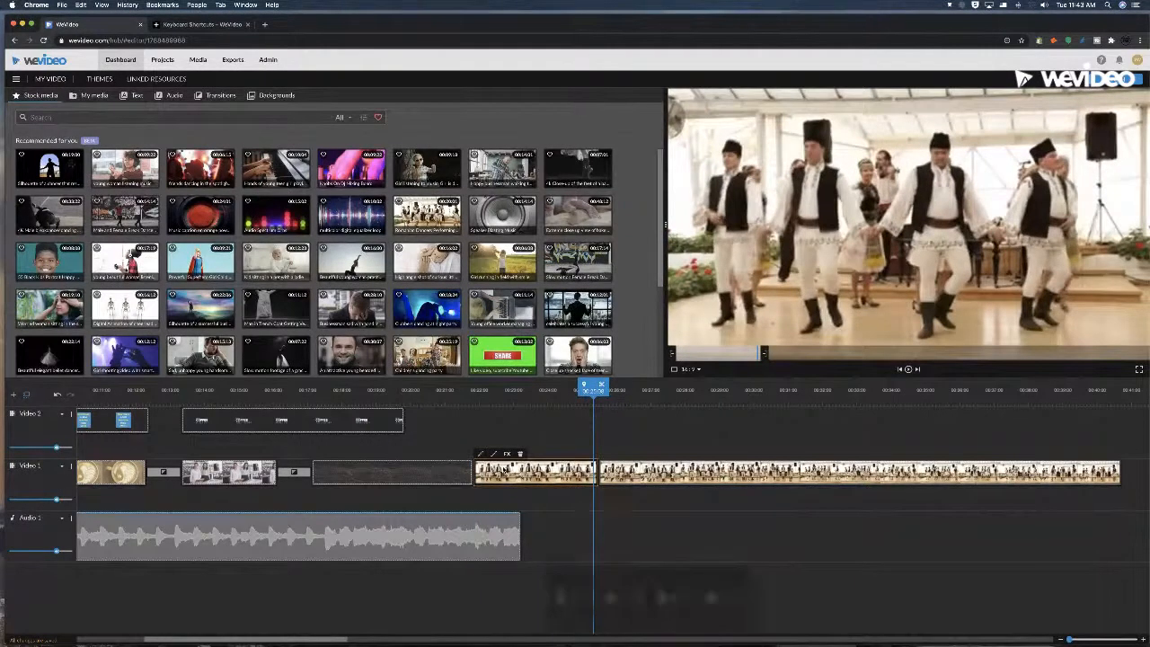
key(s)
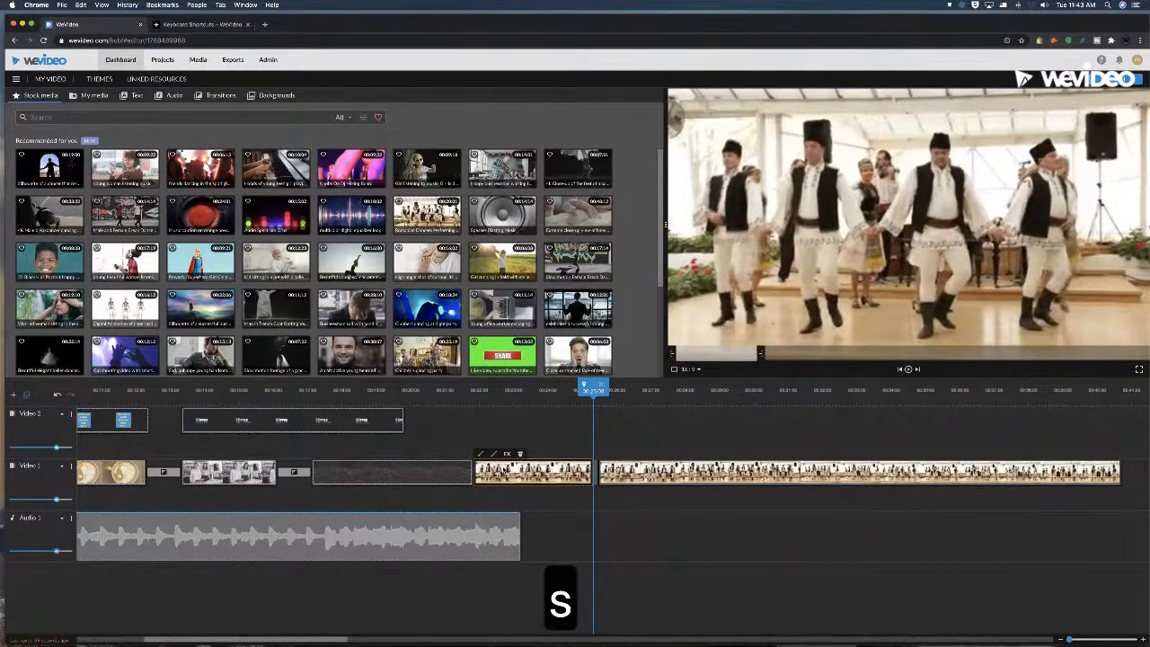
- Delete the short leftover piece after the first dancers piece, and undo both the deletion and the split
click(596, 483)
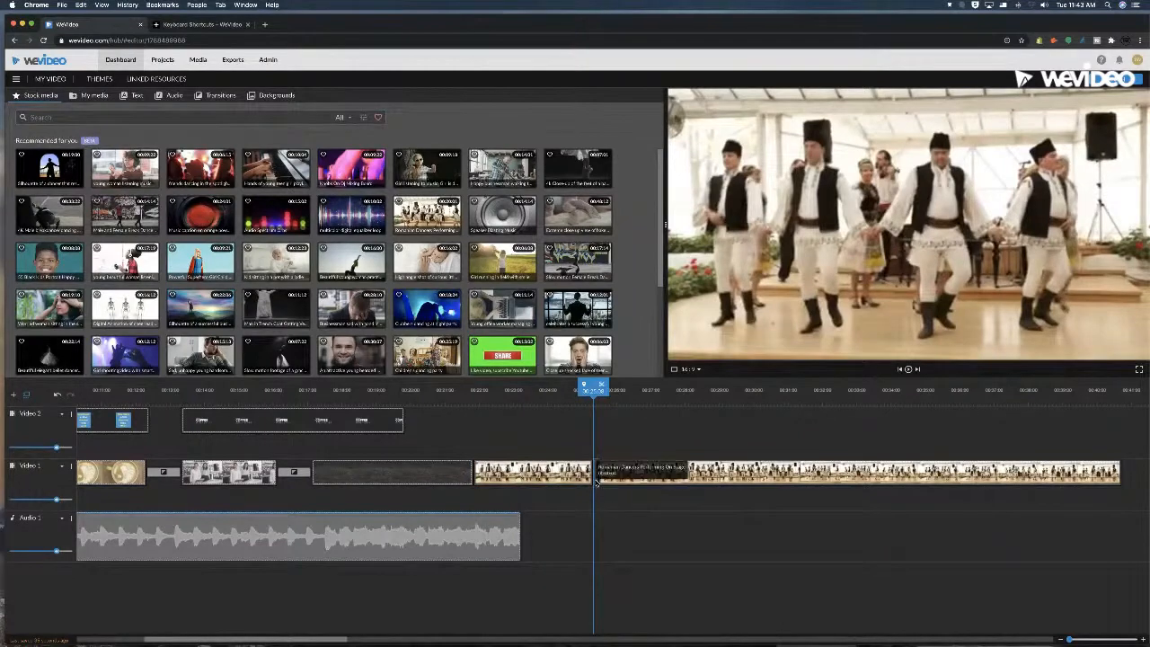
key(BackSpace)
key(super+z)
key(super+z)
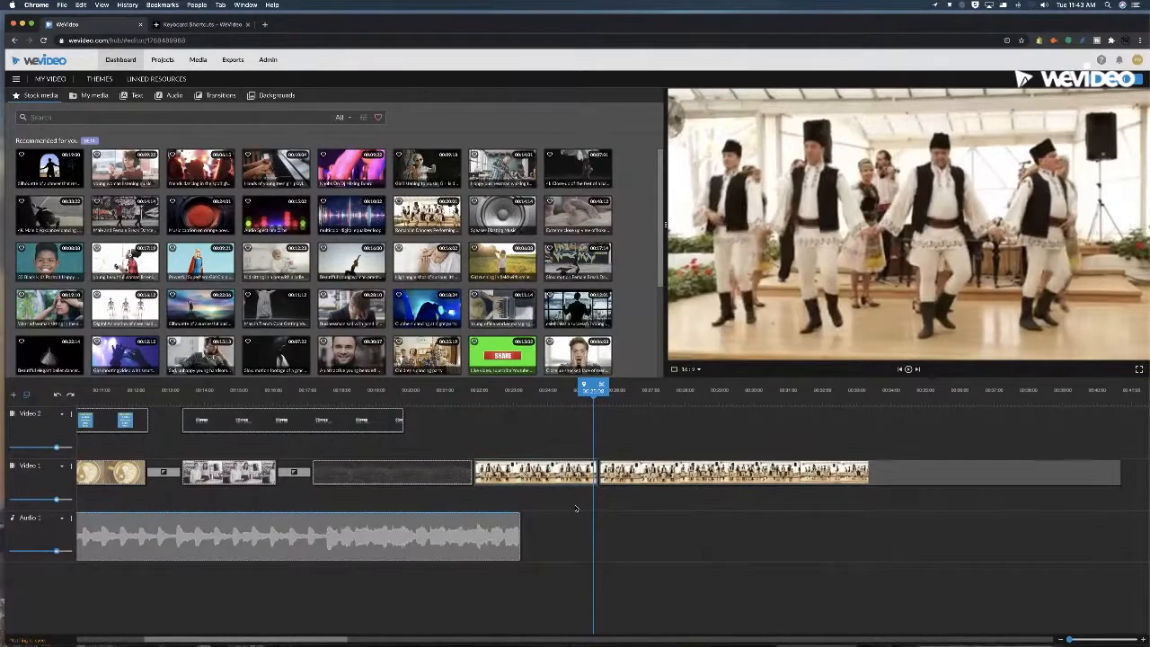
key(question)
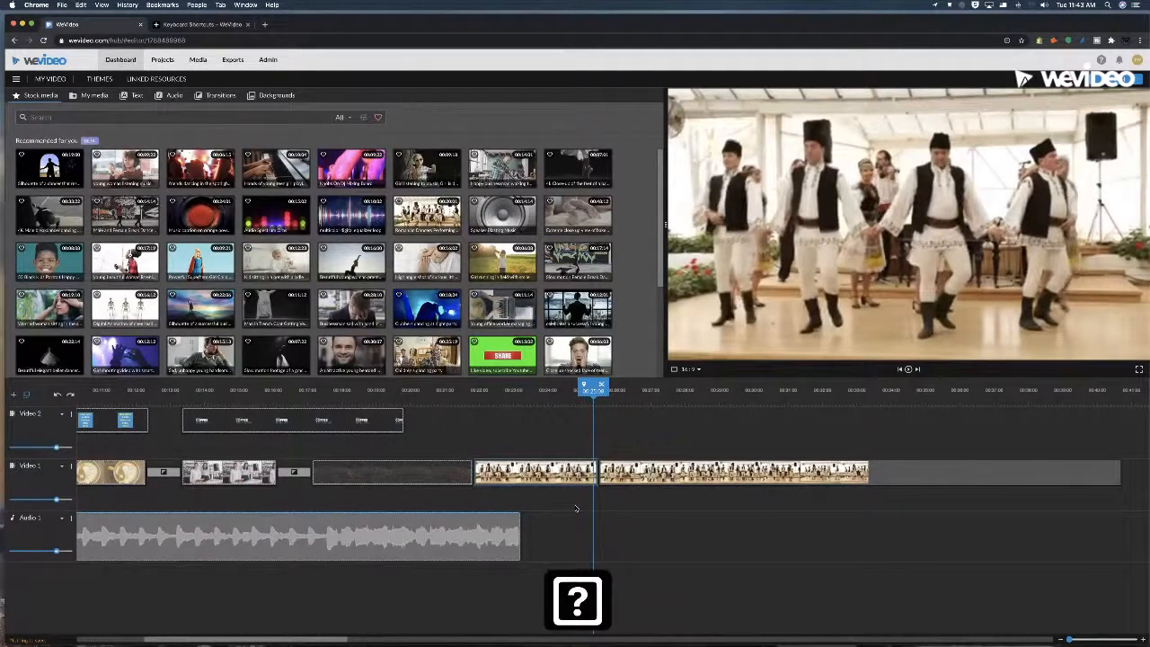
key(question)
key(super+Left)
key(Up)
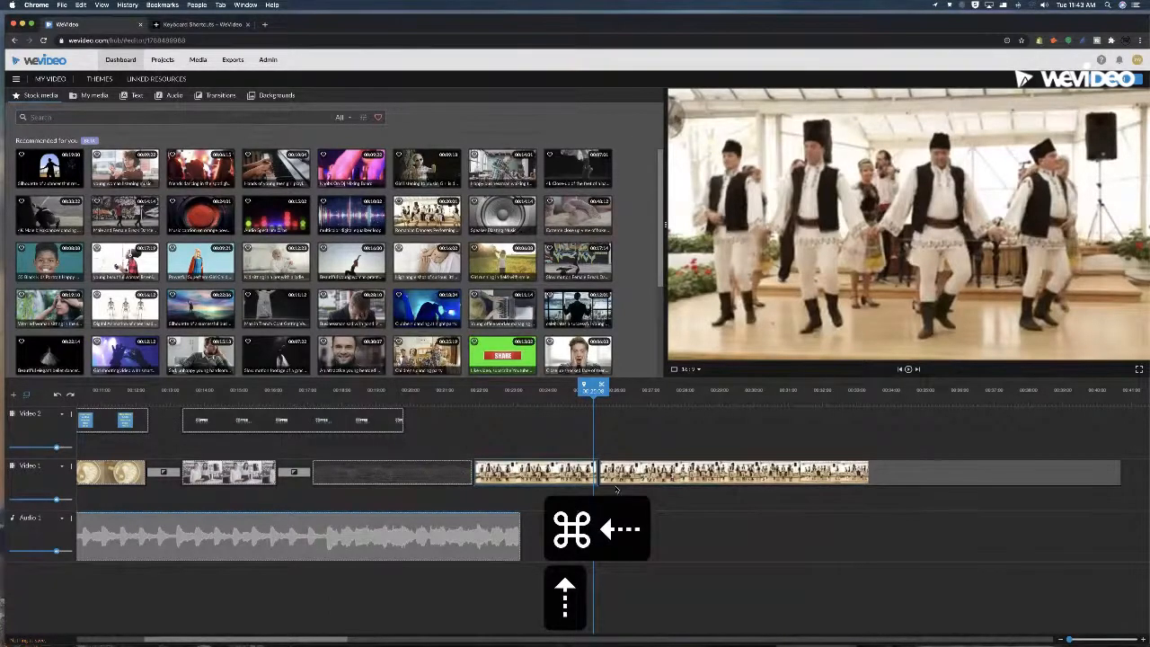
click(658, 391)
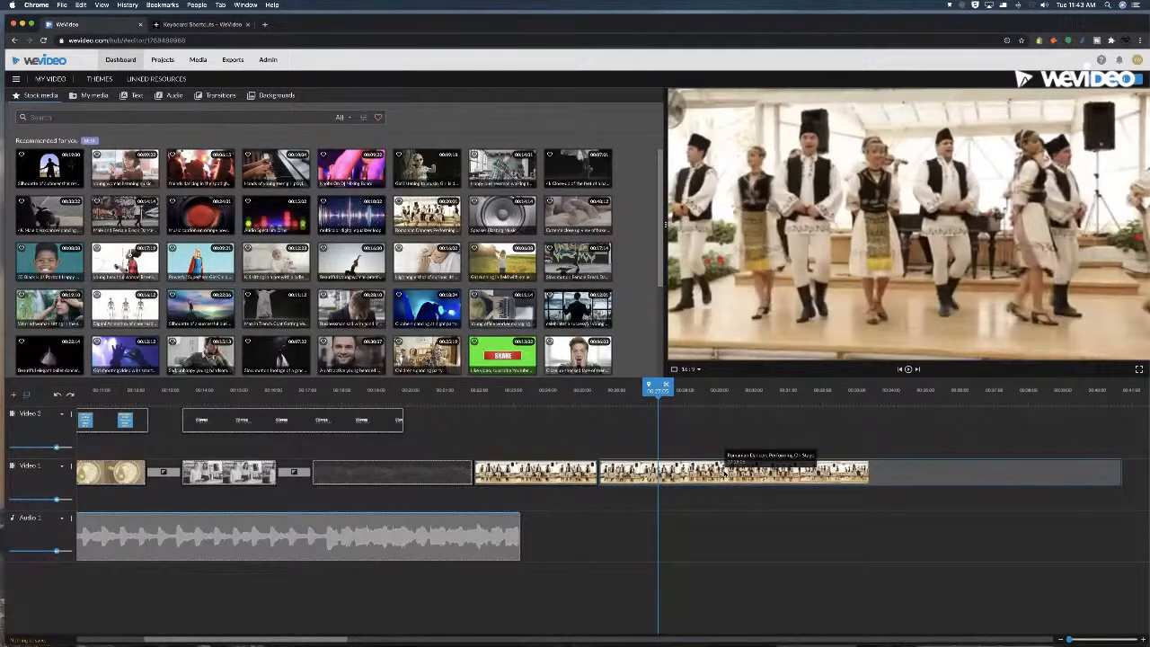
key(super)
key(super)
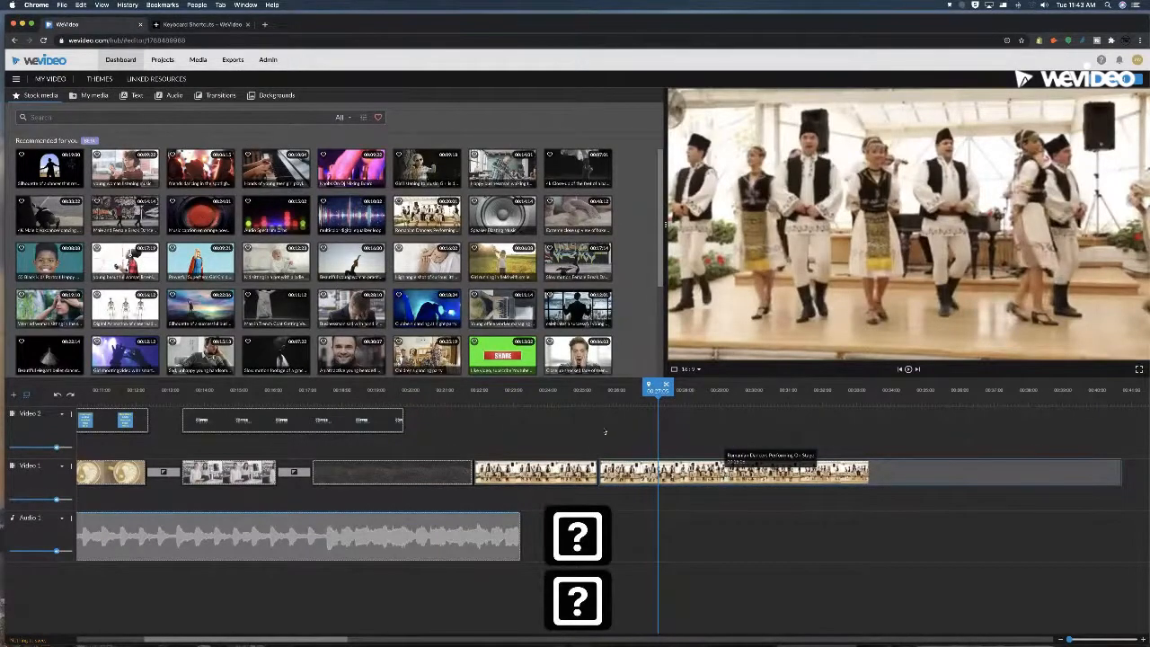
key(Left)
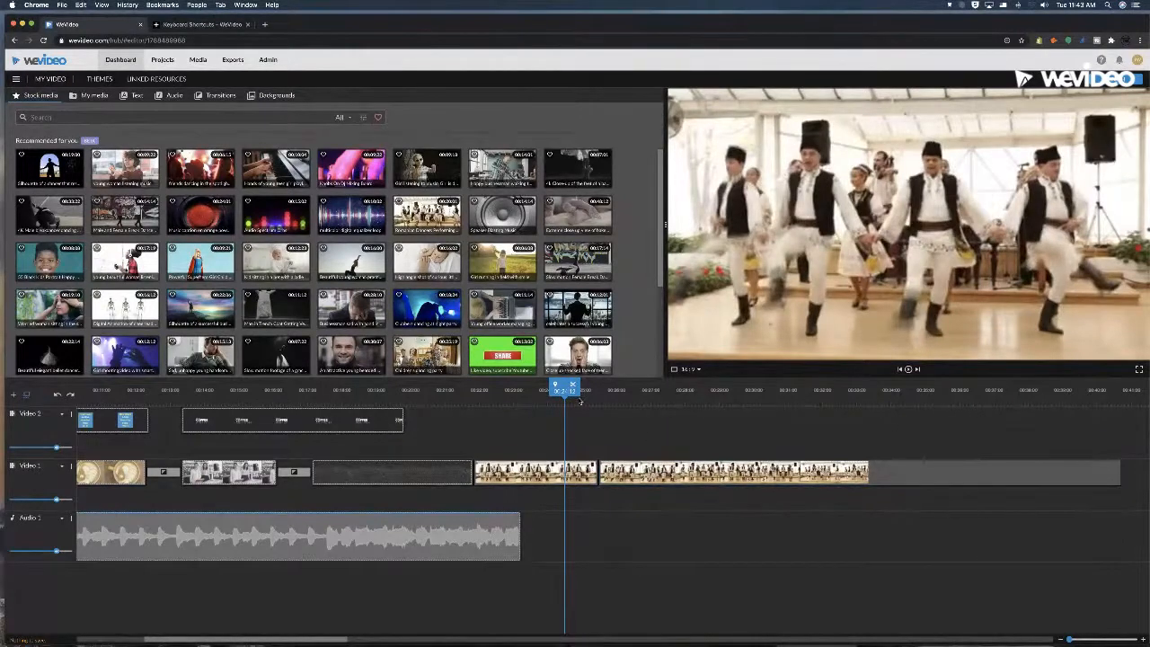
- Trim the end of the first dancers piece back to a point nine frames before its end
key(Down)
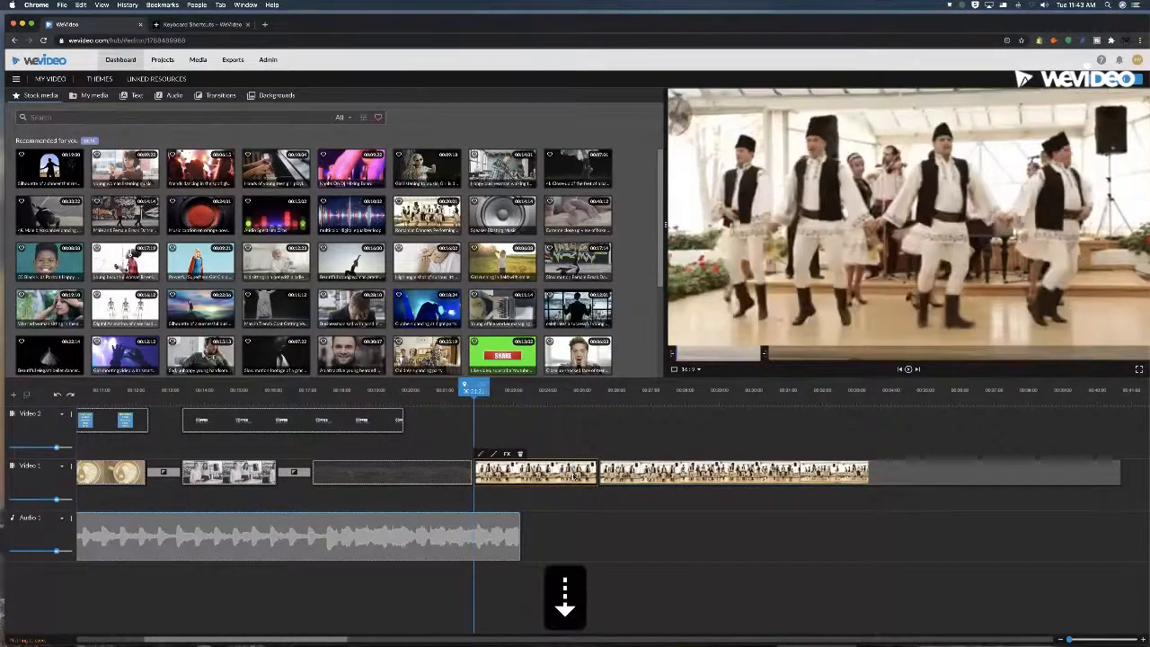
key(Up)
key(Left)
key(Left)
key(Left)
key(Left)
key(Left)
key(Left)
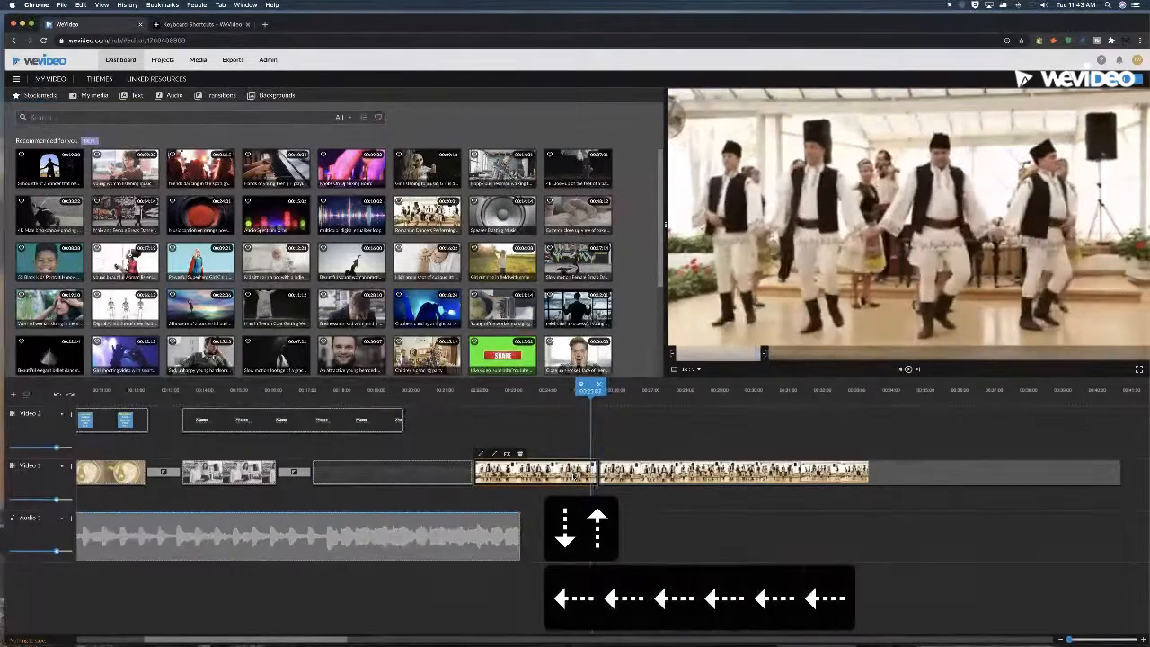
key(Left)
key(Left)
key(Left)
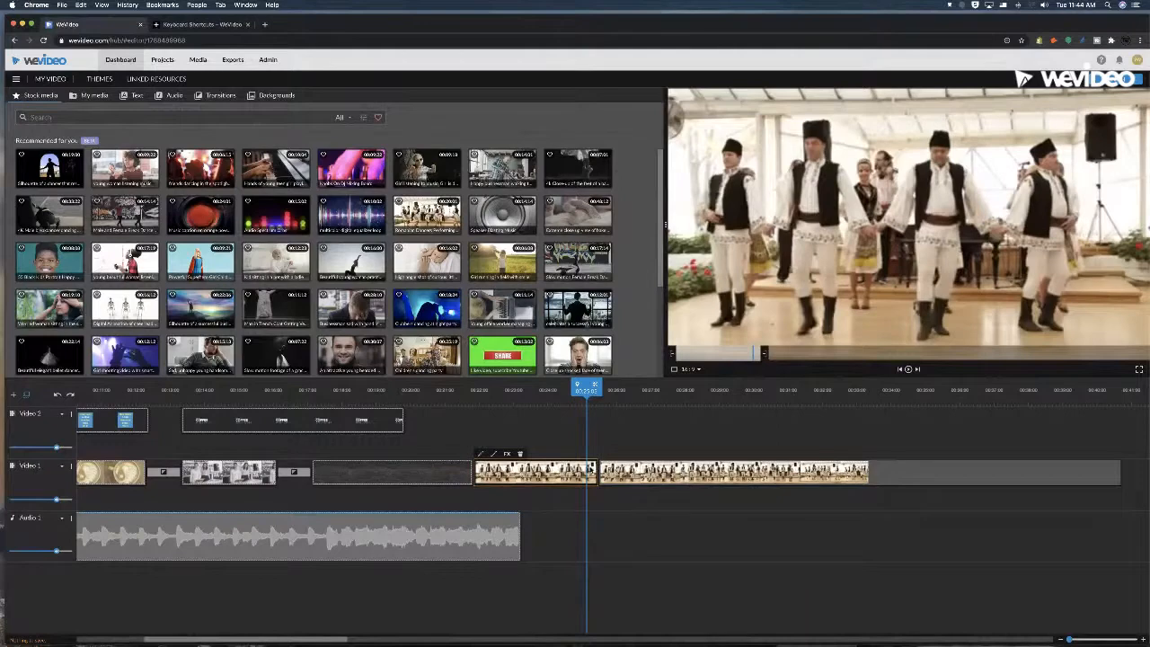
key(o)
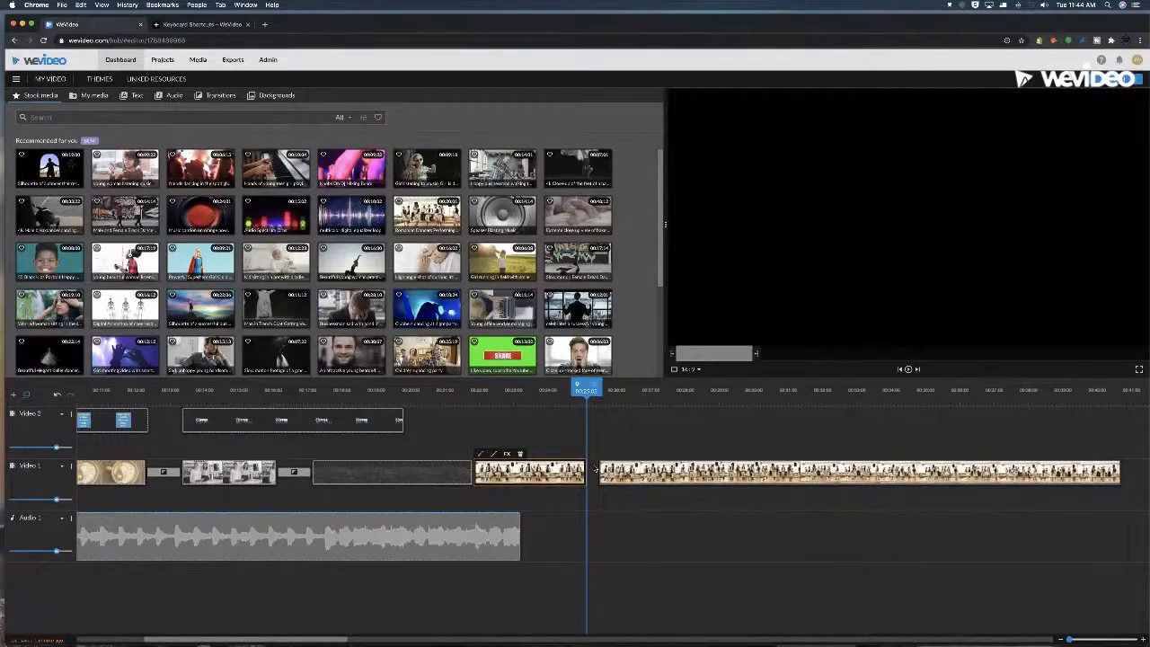
- Place the playhead at about 24 seconds in the first dancers piece, trying a split there and undoing it
click(549, 427)
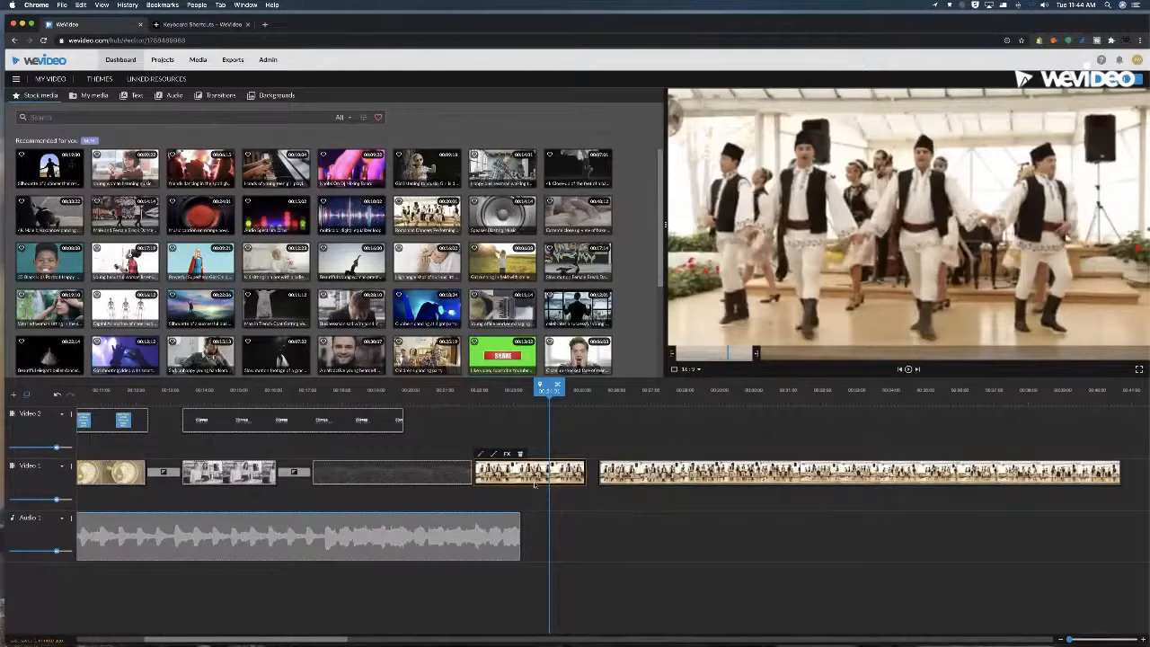
key(s)
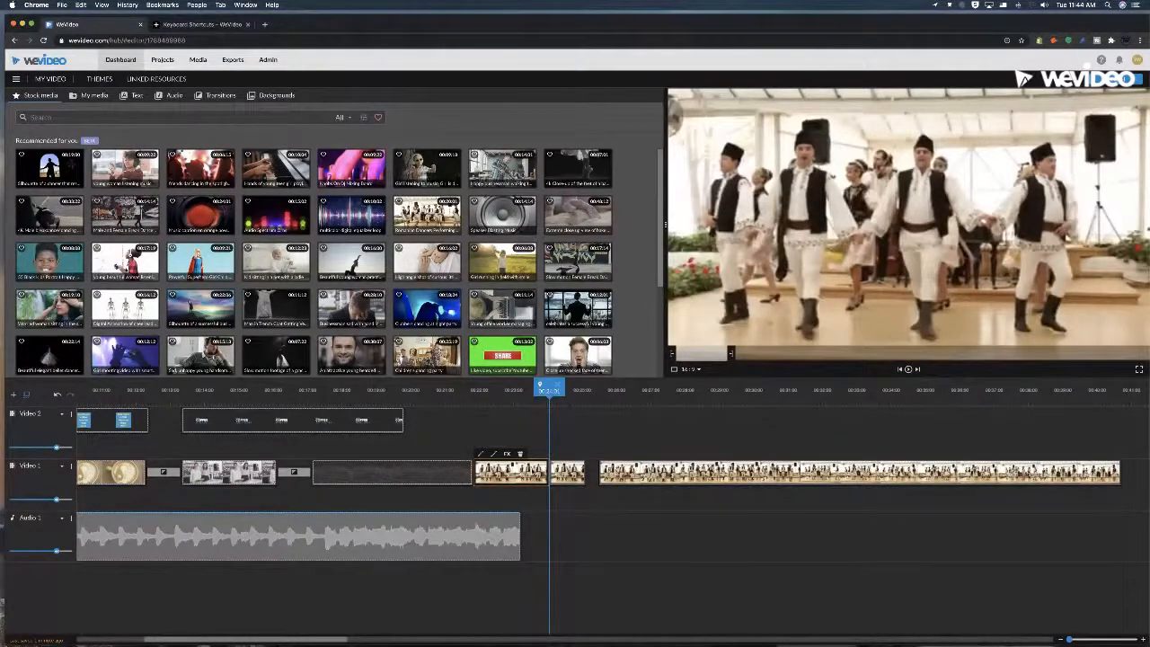
key(super+z)
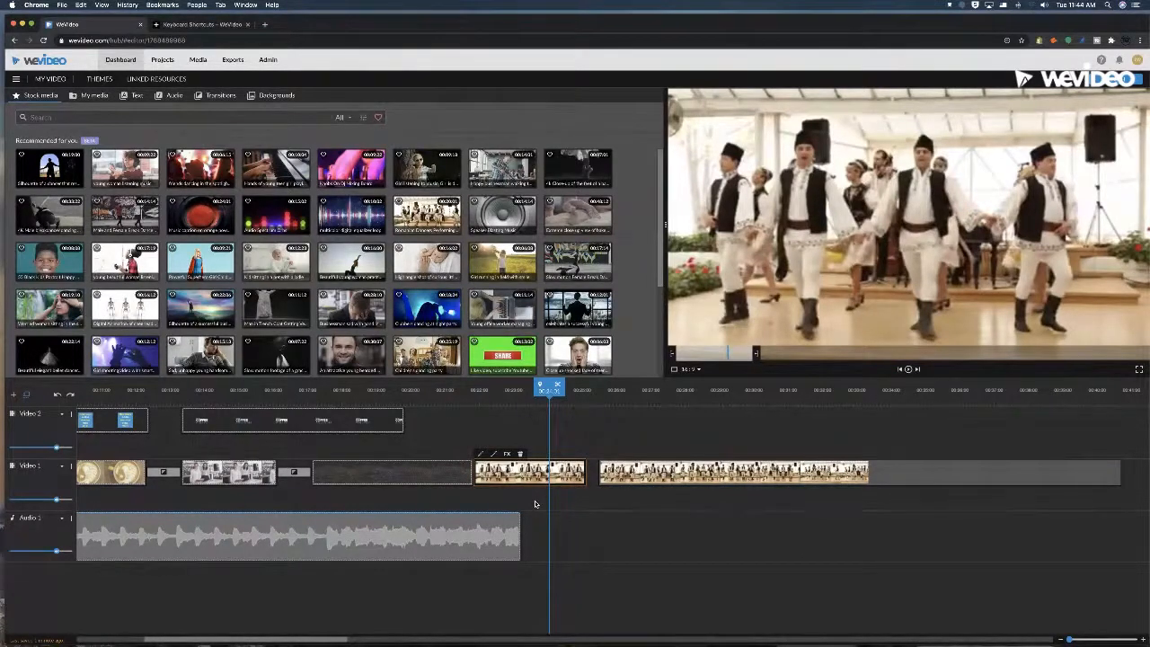
- Trim the start of the first dancers piece to the playhead and close the gaps on the Video 1 track
key(i)
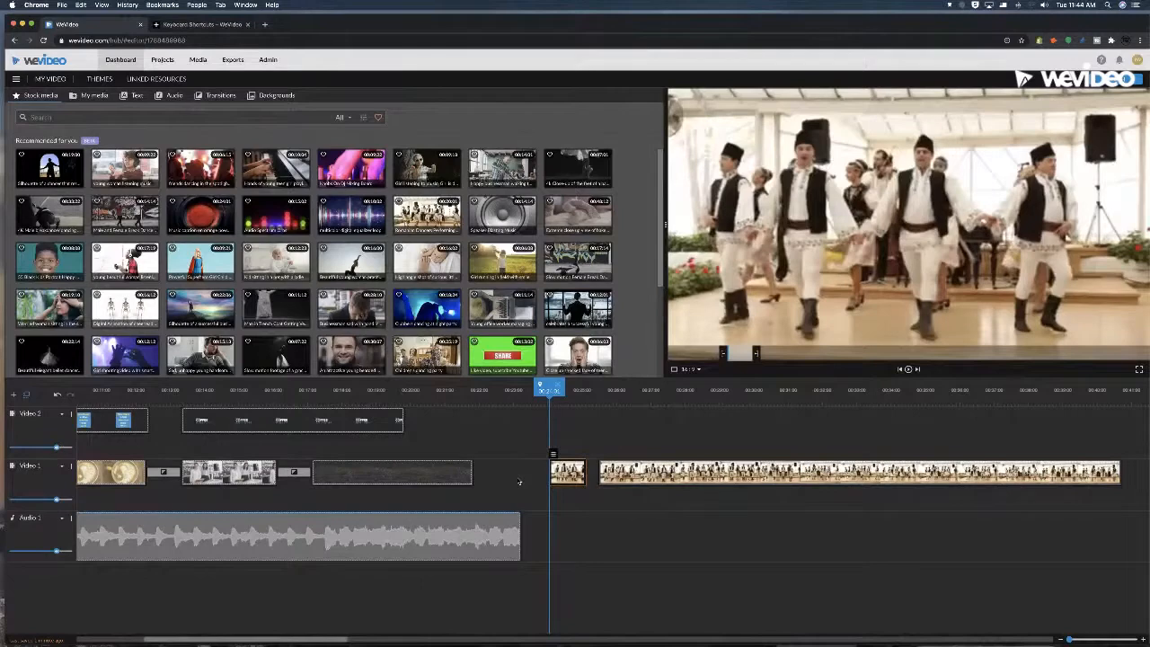
right_click(690, 483)
click(693, 483)
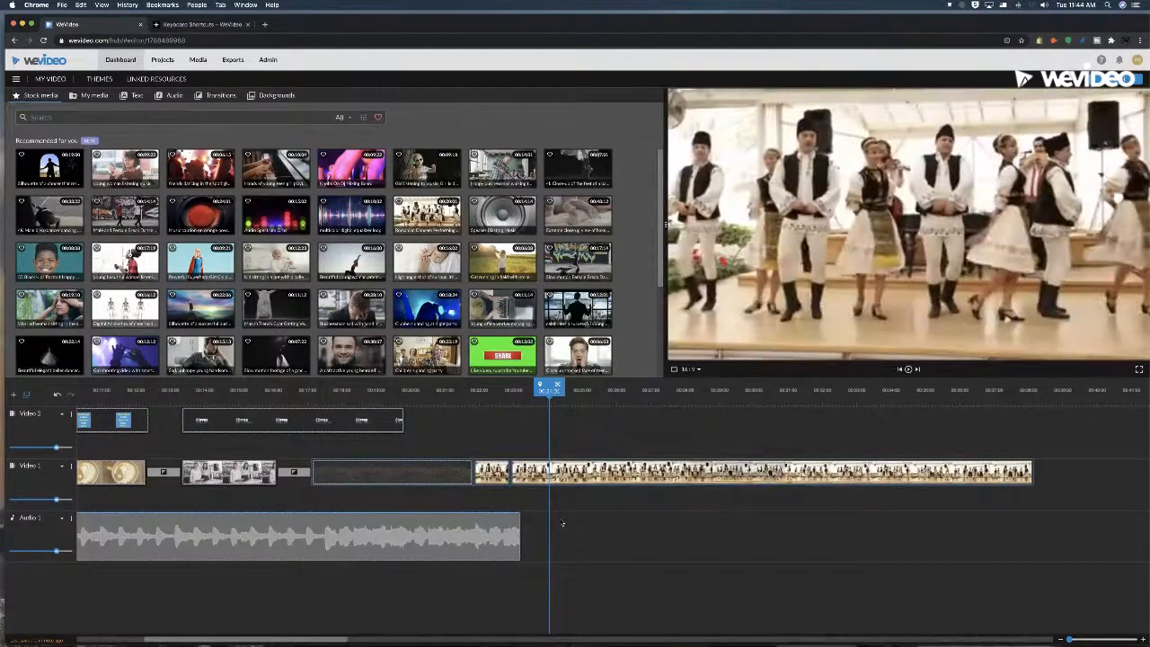
- Trim the end of the long dancers piece so that it finishes with the audio clip
mouse_move(526, 396)
mouse_down()
mouse_move(493, 395)
mouse_move(520, 402)
mouse_up()
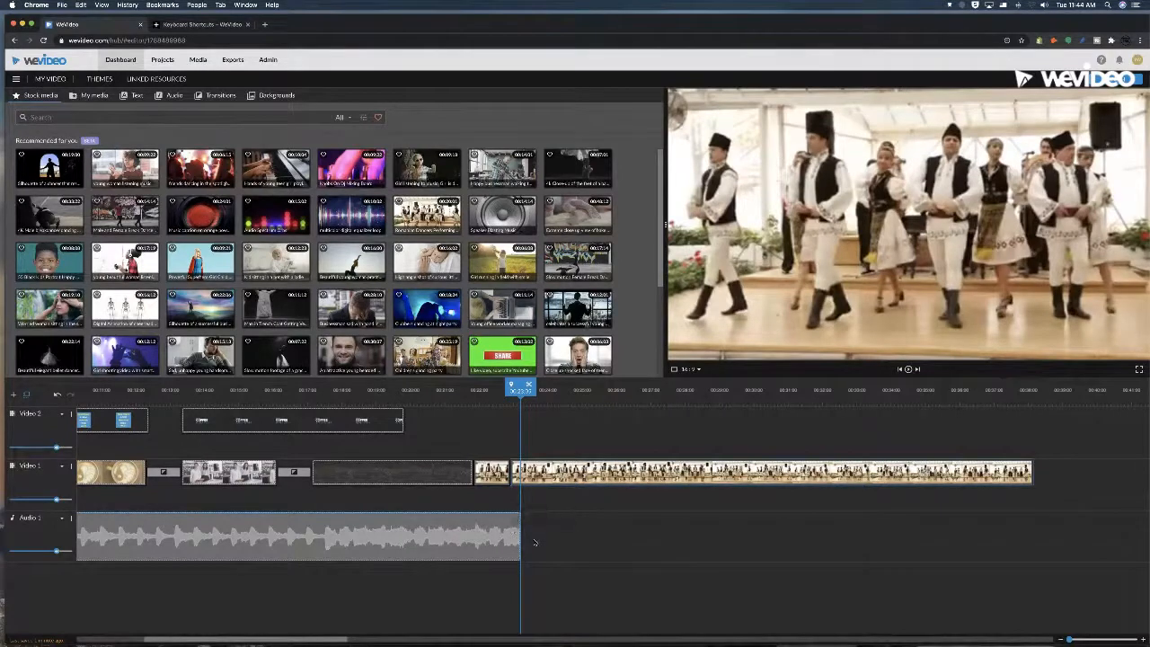
key(o)
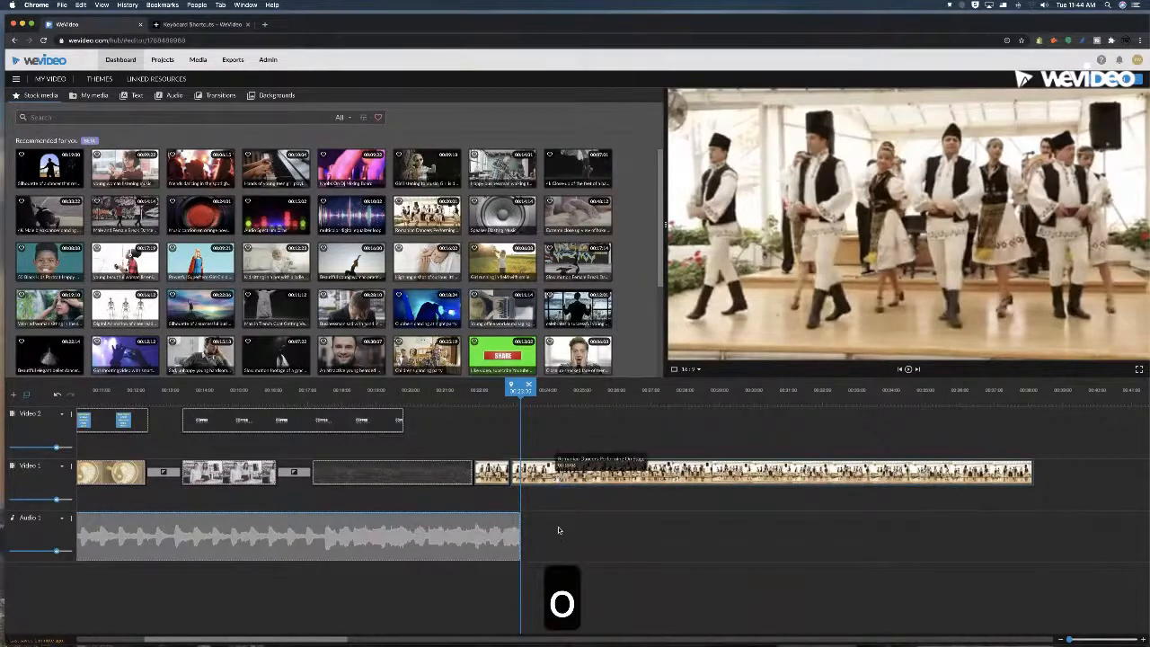
click(557, 476)
key(Up)
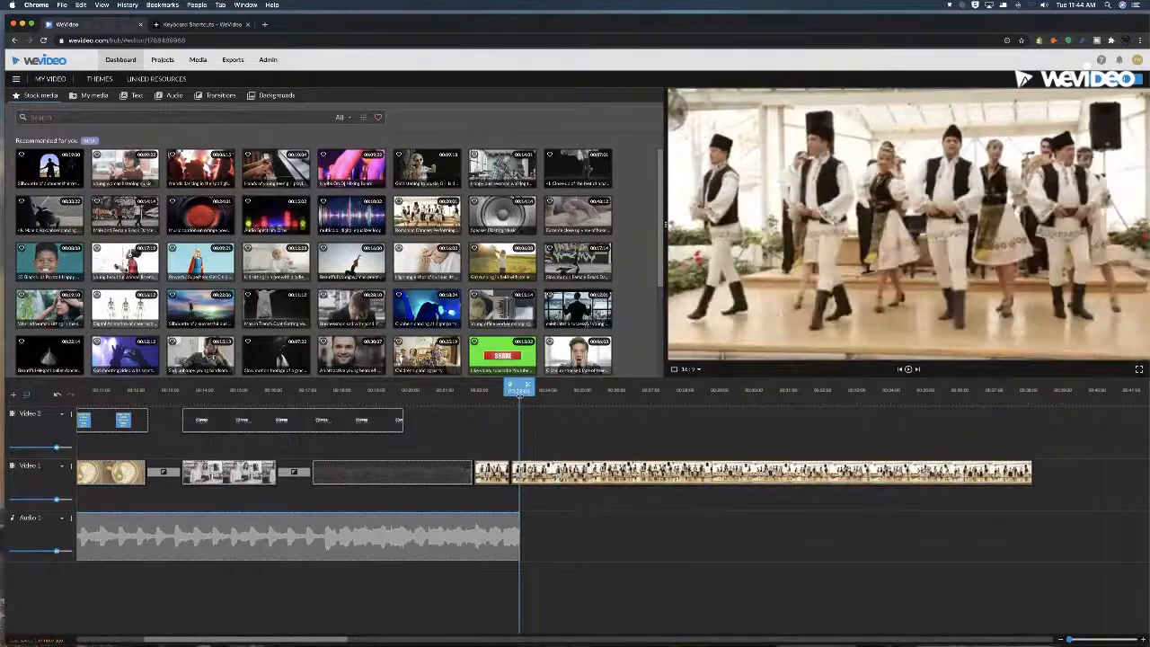
key(o)
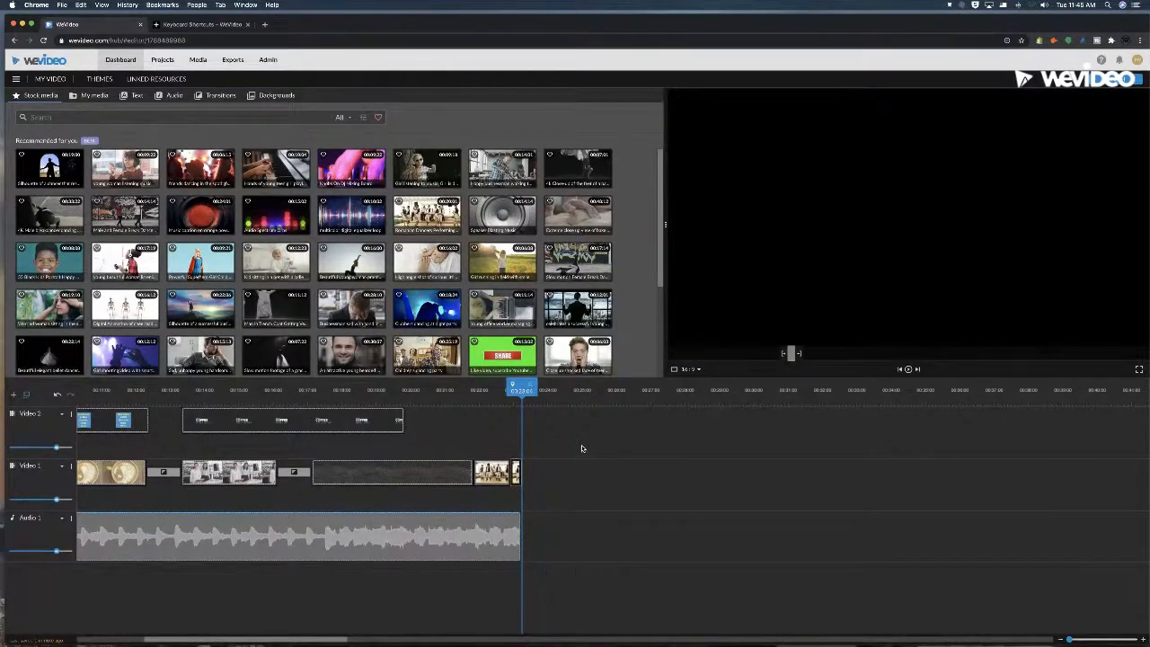
- Zoom the timeline in, place the playhead over the coffee beans clip, and zoom out to see the whole sequence
key(plus)
key(plus)
key(plus)
key(plus)
key(plus)
key(plus)
key(plus)
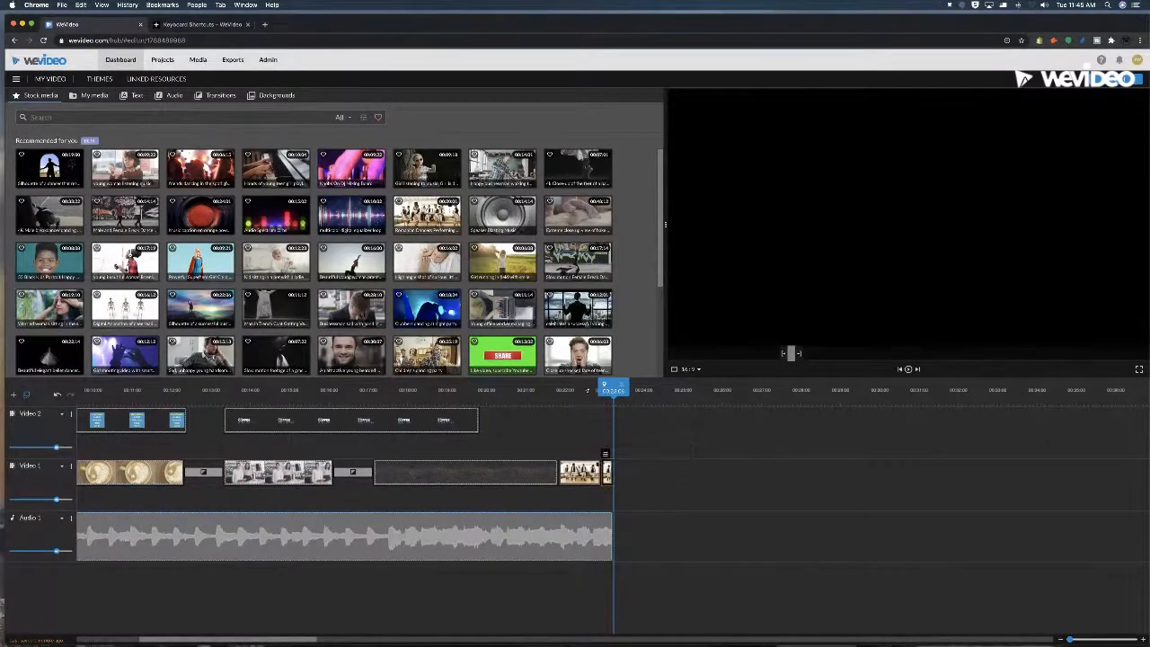
click(573, 398)
click(527, 397)
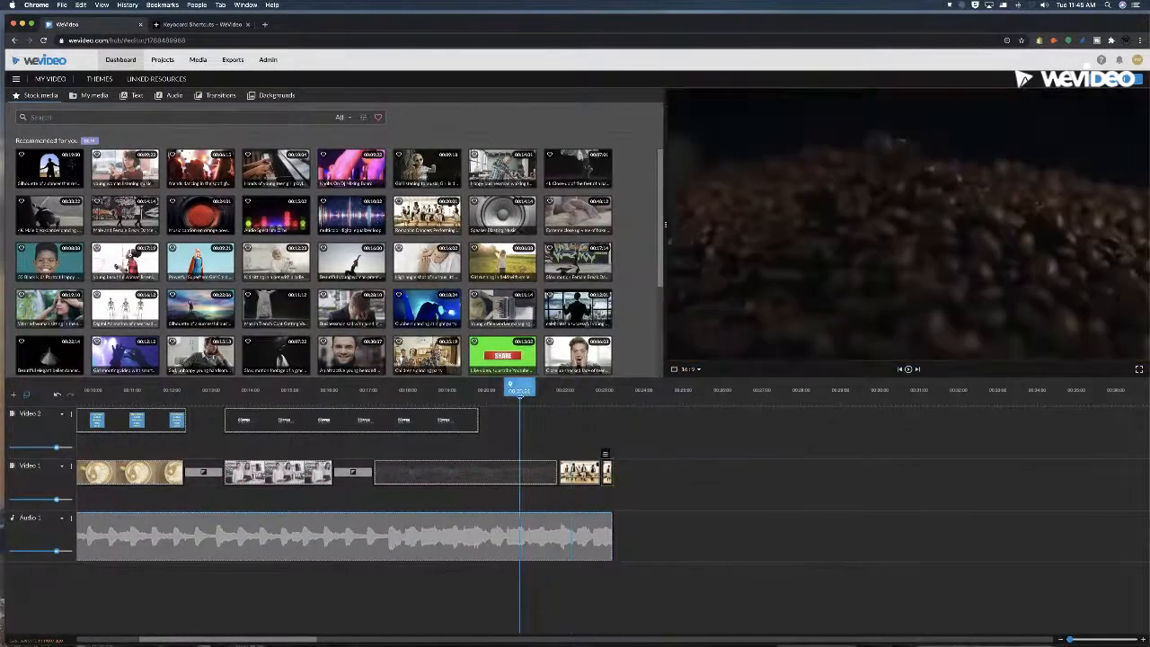
click(1061, 639)
click(1061, 639)
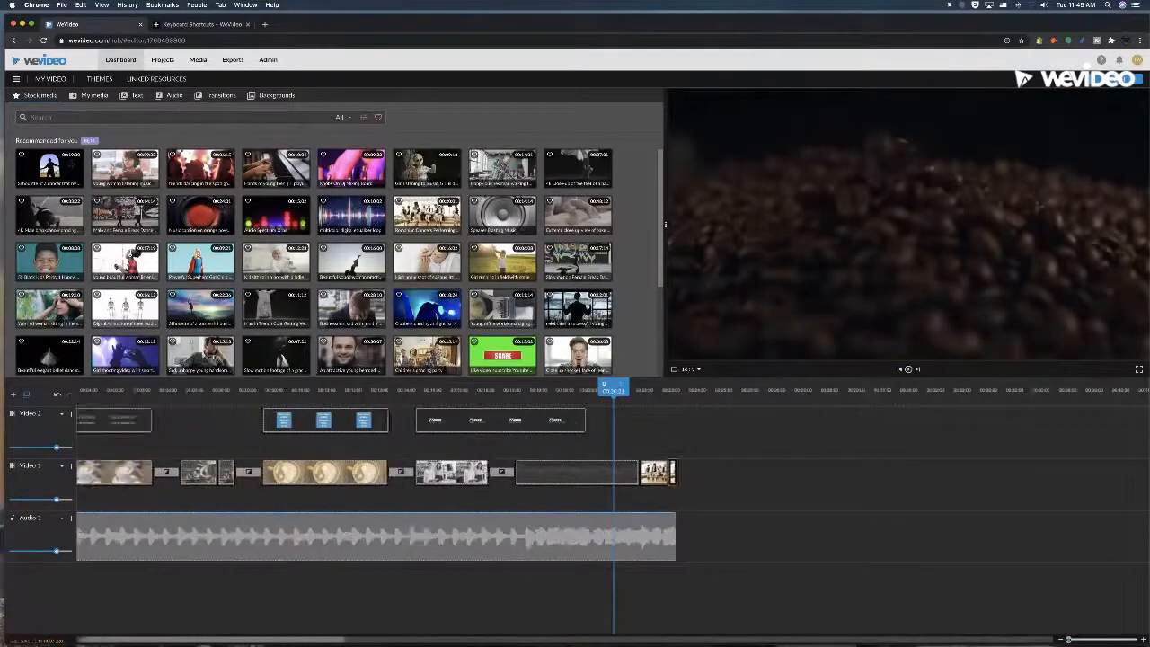
- Scrub back through the cafe clips to the barista shot and return to the coffee beans clip
click(548, 395)
click(464, 390)
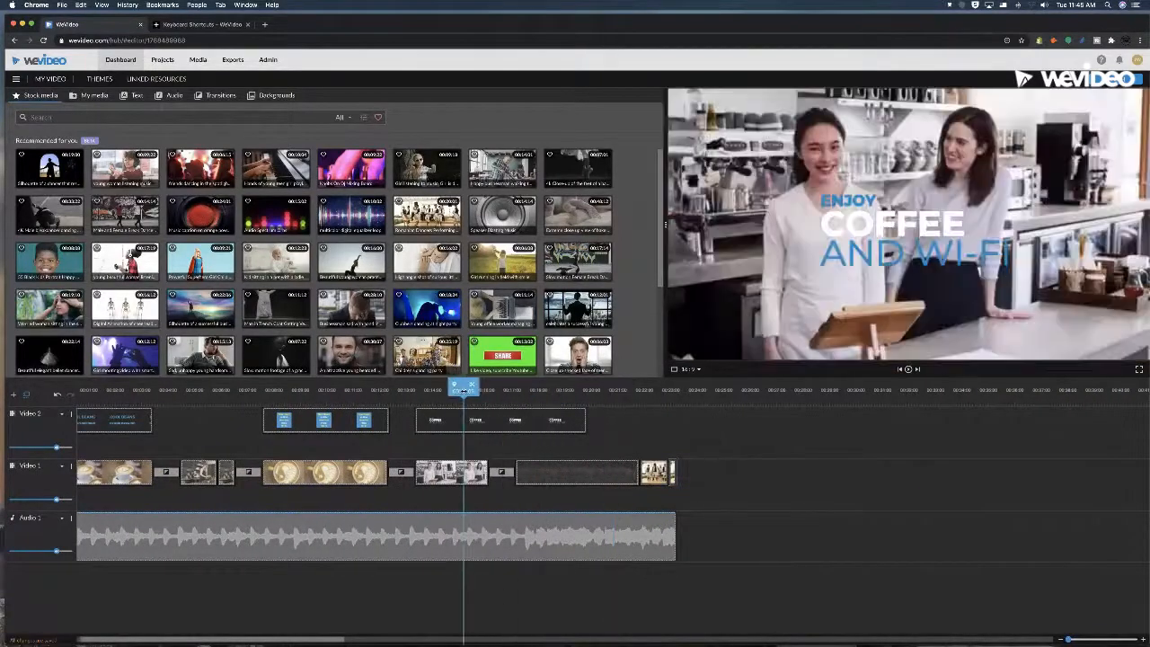
click(392, 390)
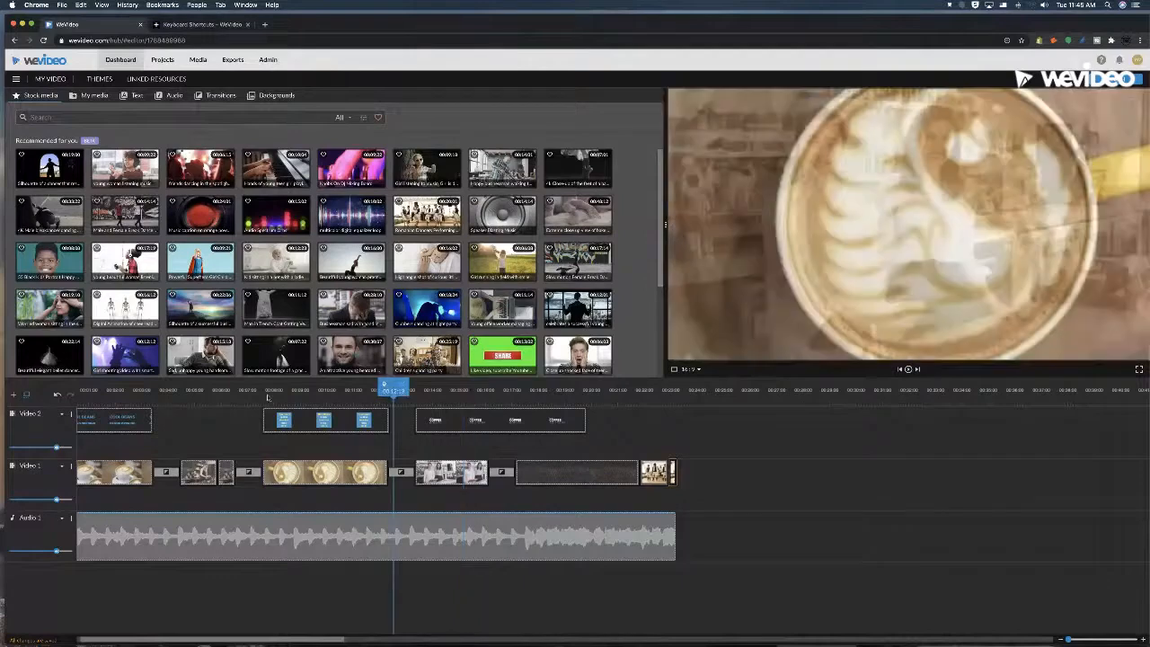
click(297, 391)
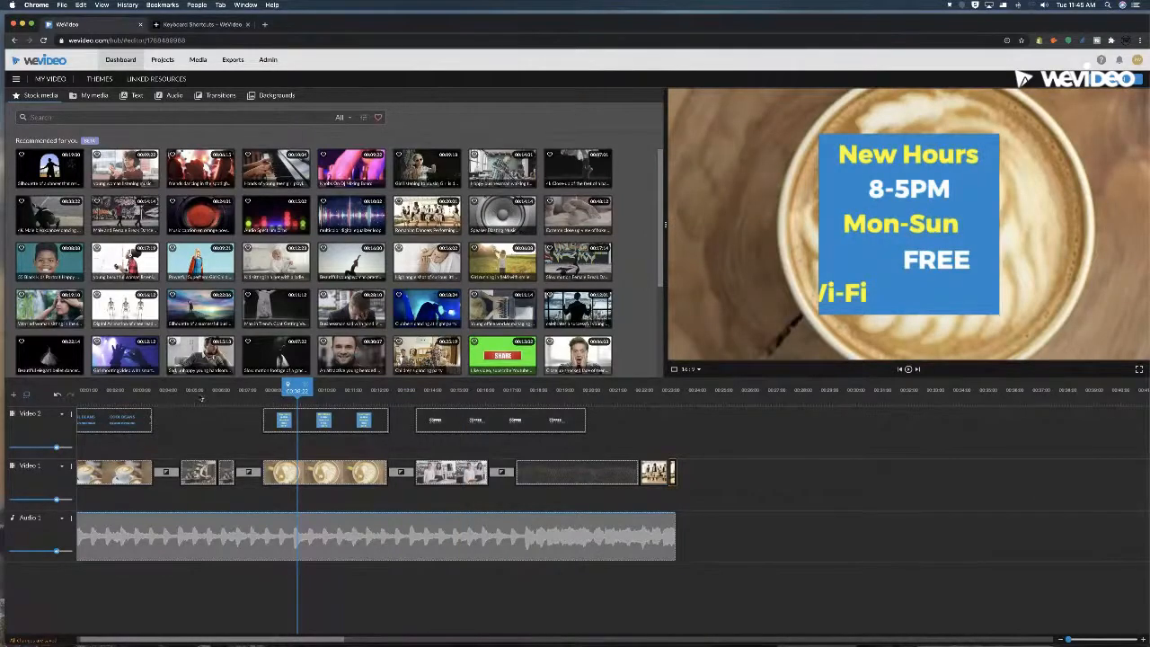
click(201, 396)
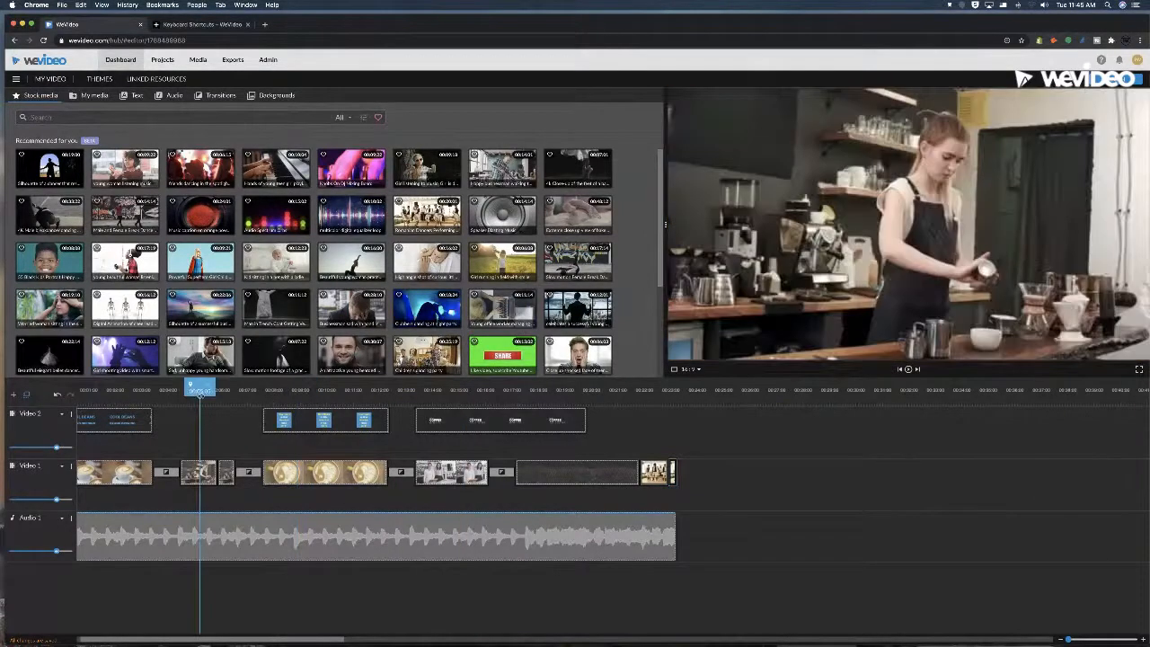
click(220, 397)
click(608, 391)
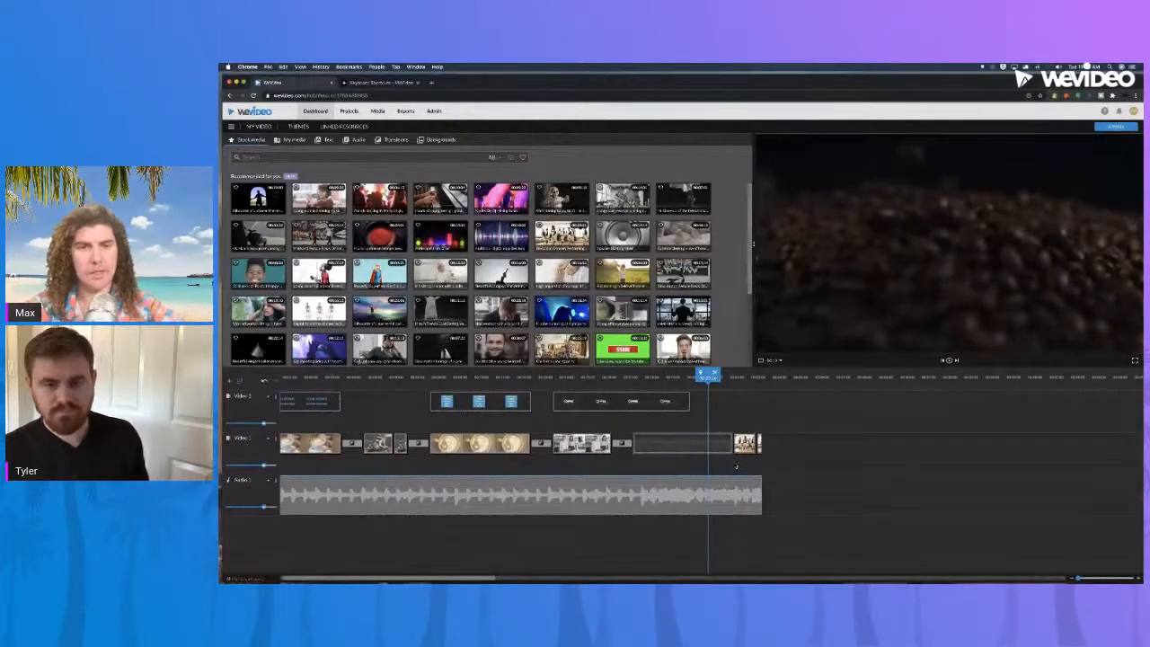
- Add a marker at 00:20:24 over the coffee beans clip, cancelling the first marker title dialog
drag(711, 376, 718, 376)
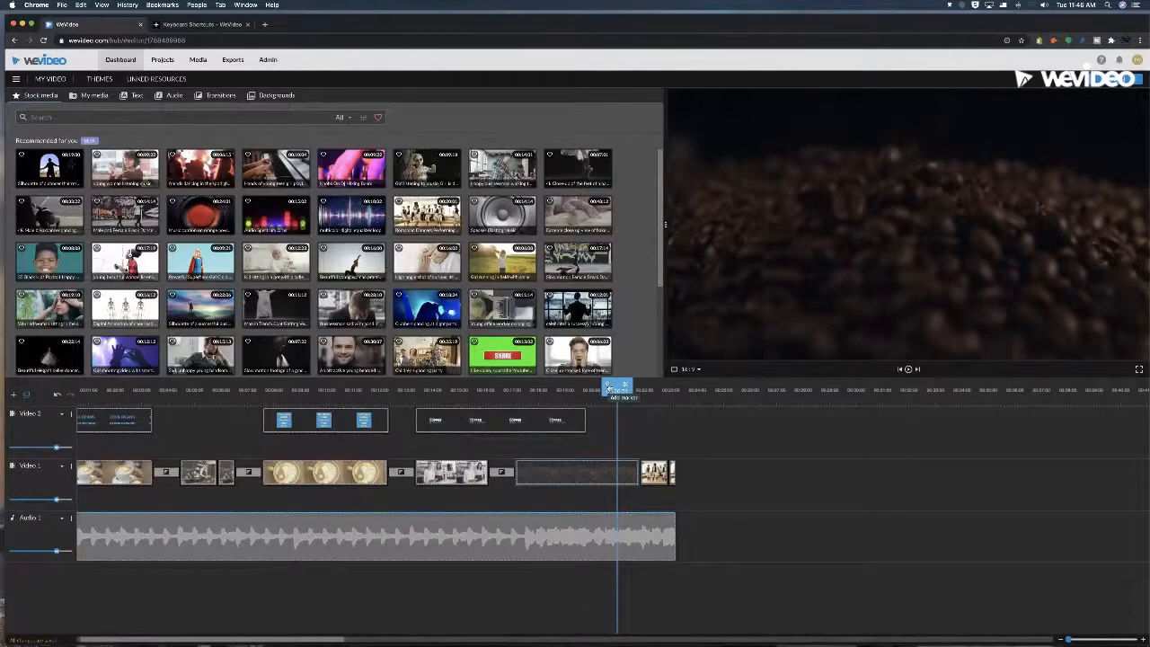
click(608, 386)
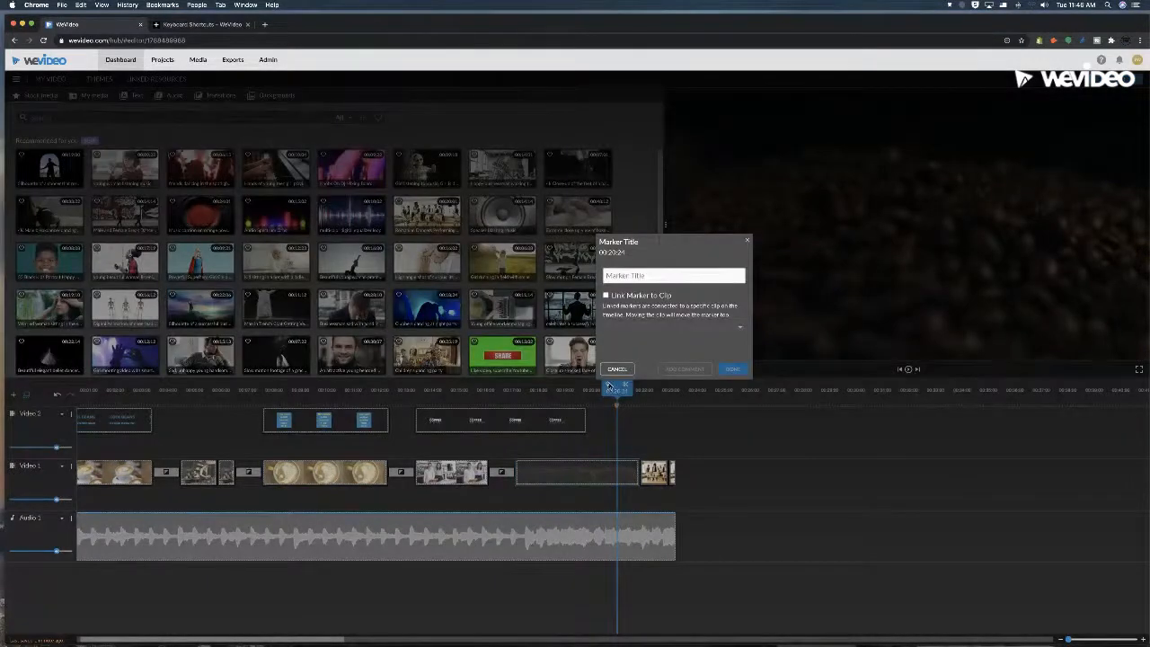
click(617, 368)
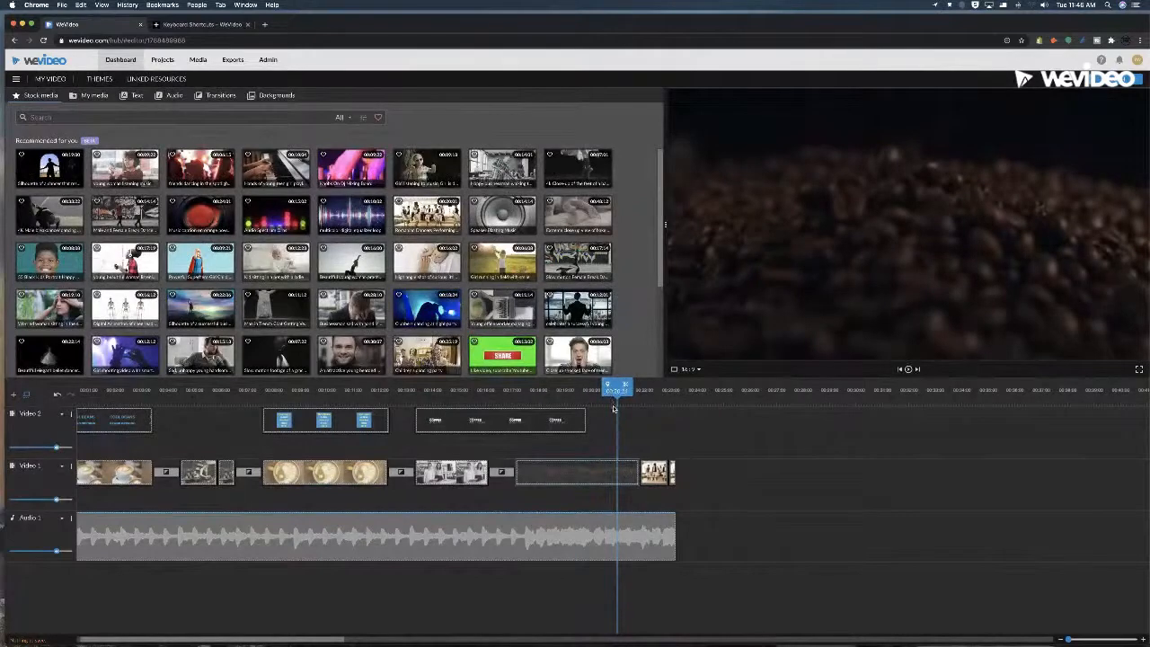
key(m)
- Open the 00:20:24 marker over the coffee beans clip and post the comment "What do think of this?"
click(616, 405)
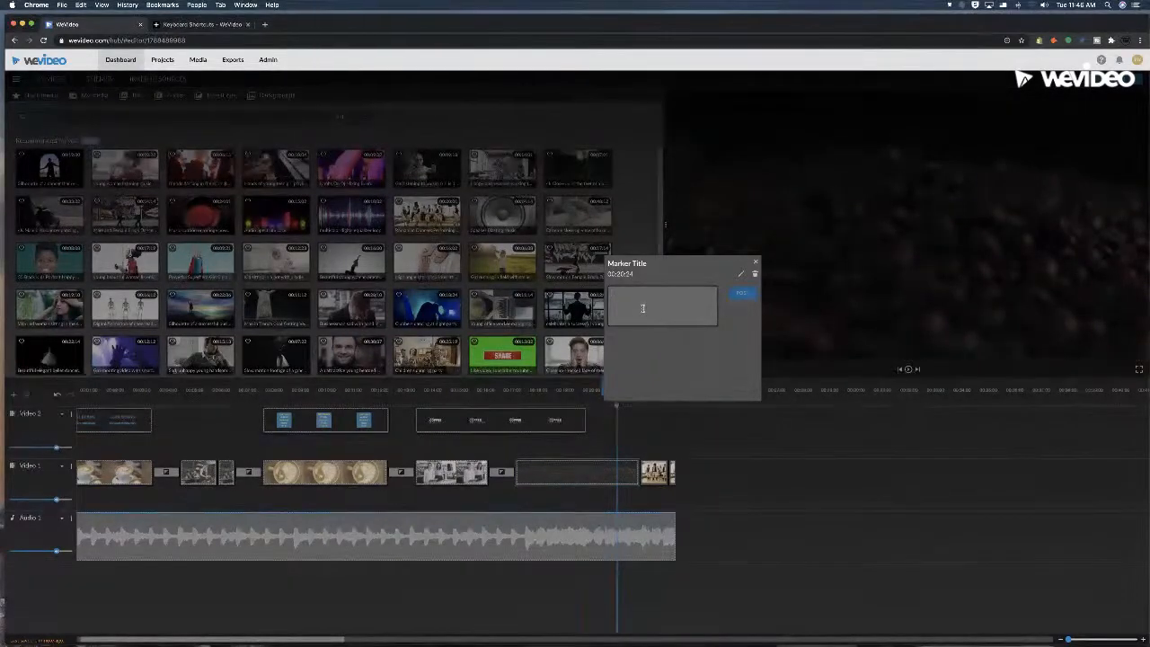
text(W)
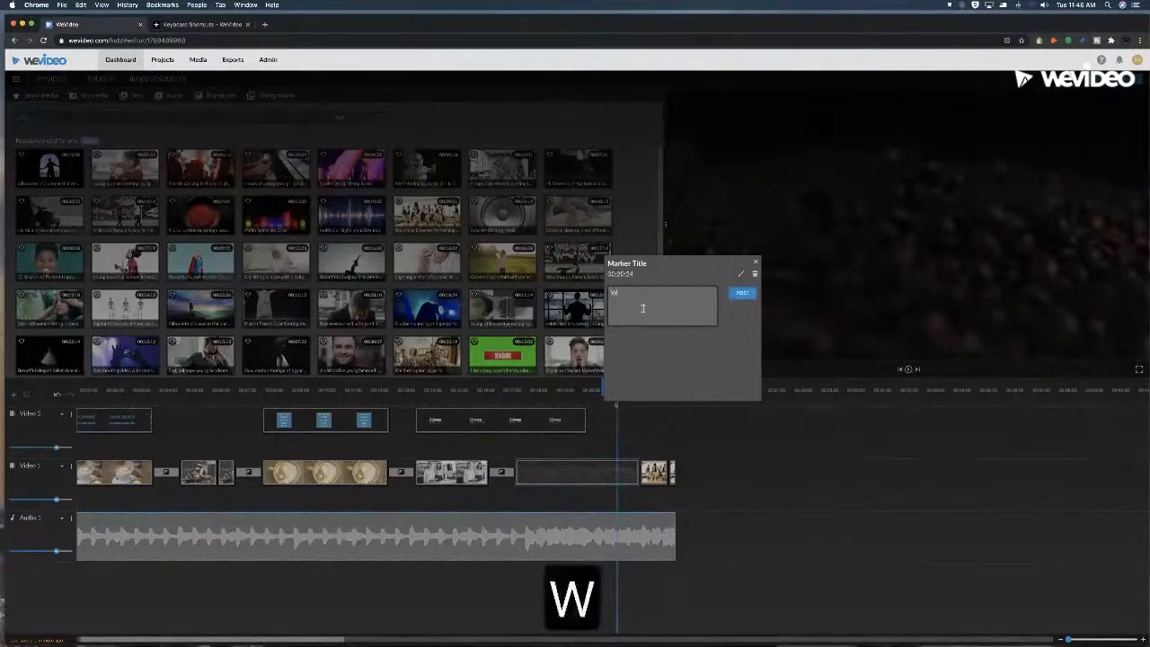
text(hat do t)
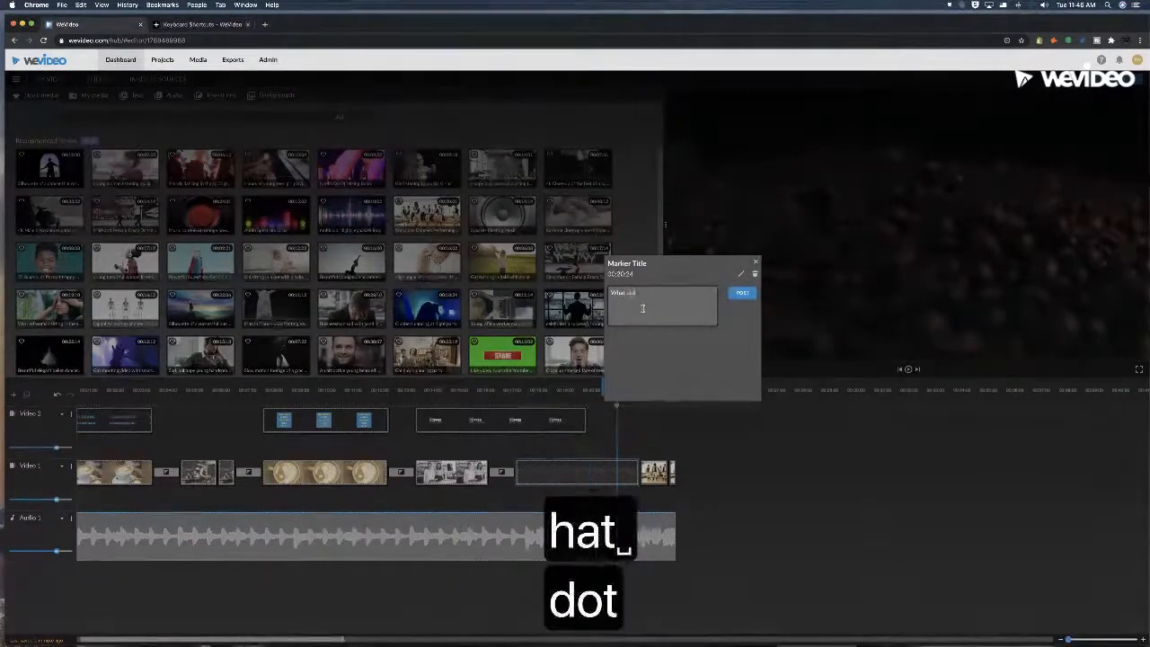
key(BackSpace)
text(think of this)
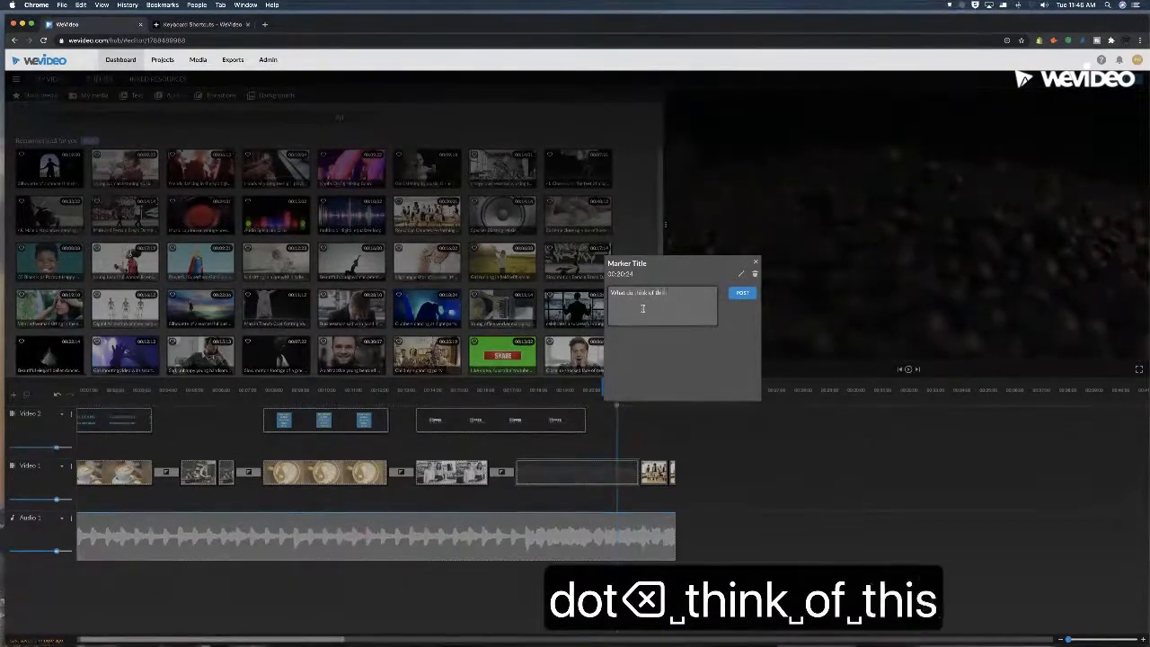
key(BackSpace)
text(?)
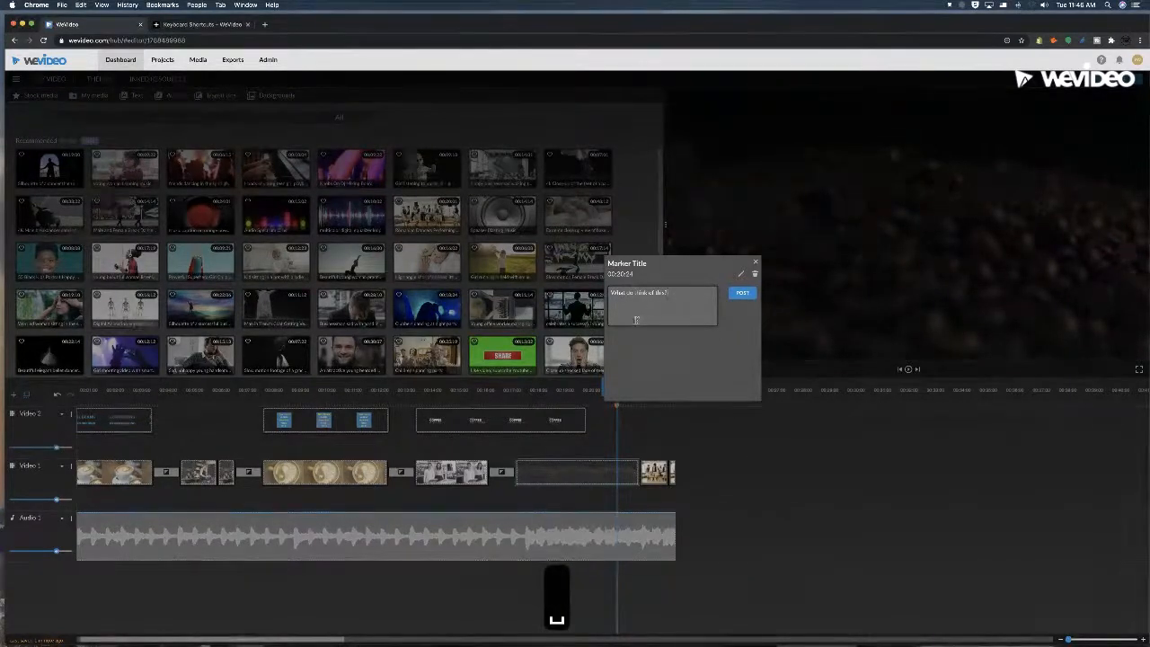
click(739, 296)
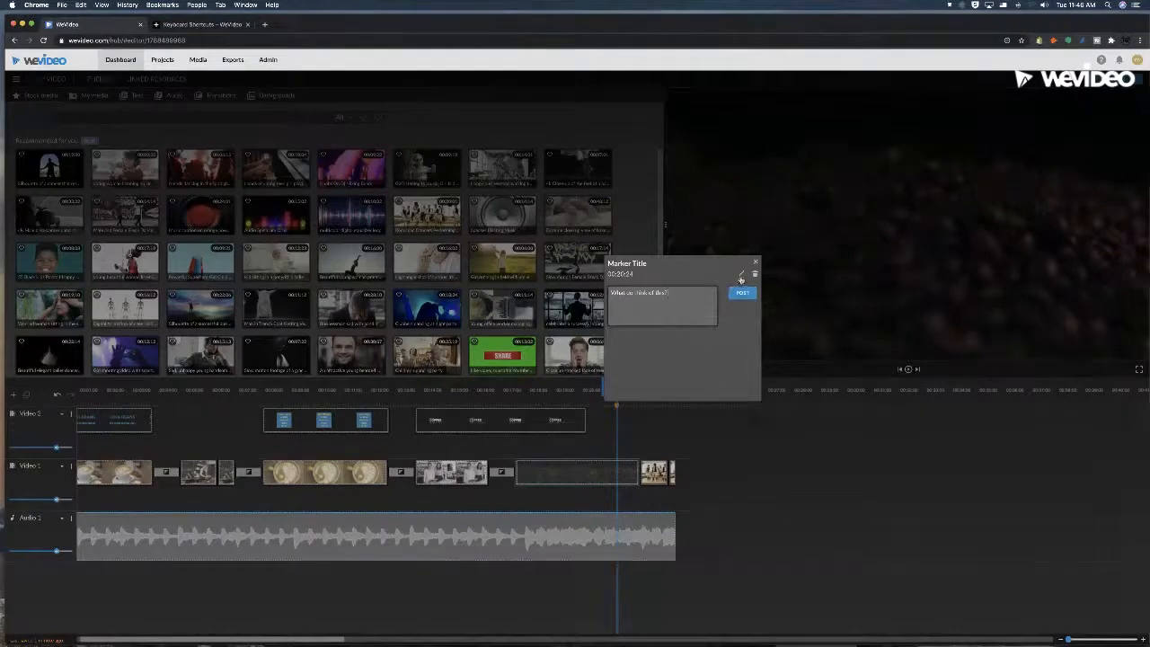
- Open the marker's title and clip-link settings, and close the marker without changing them
click(740, 274)
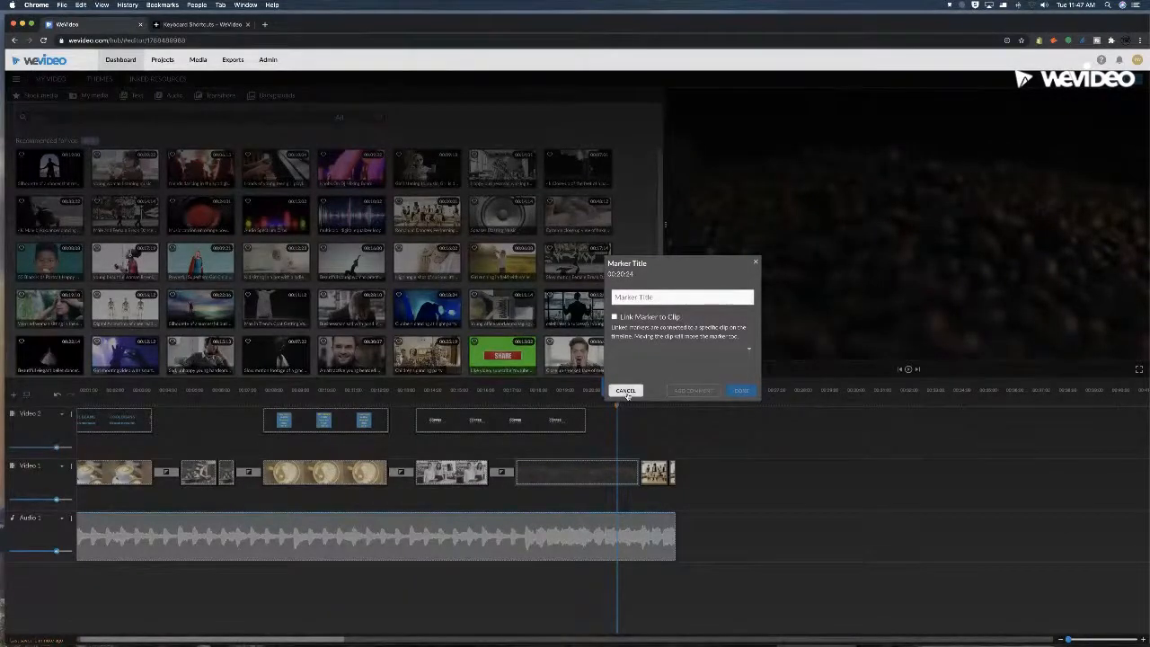
click(755, 264)
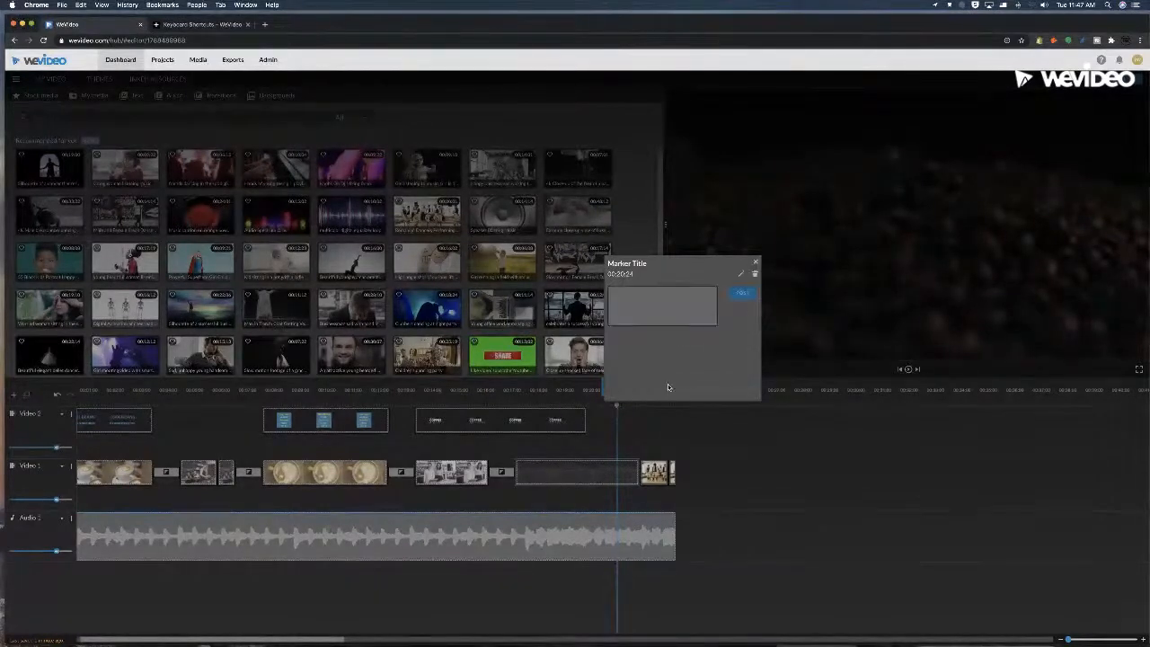
click(755, 264)
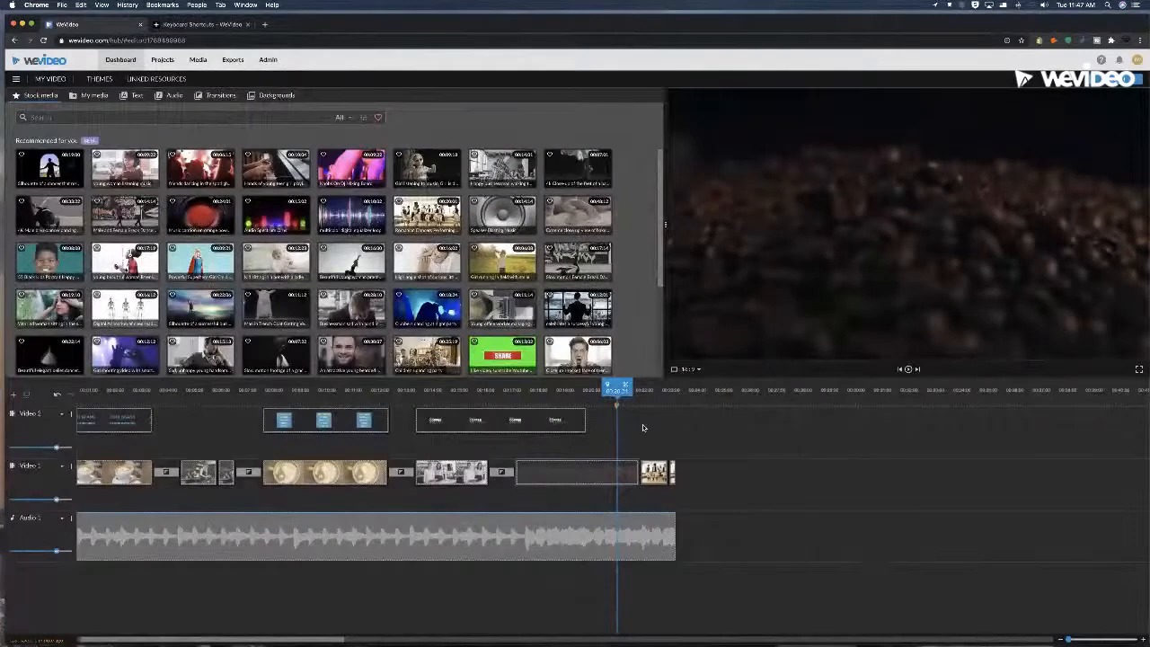
- Reopen the 00:20:24 marker over the coffee beans clip and delete it
click(614, 406)
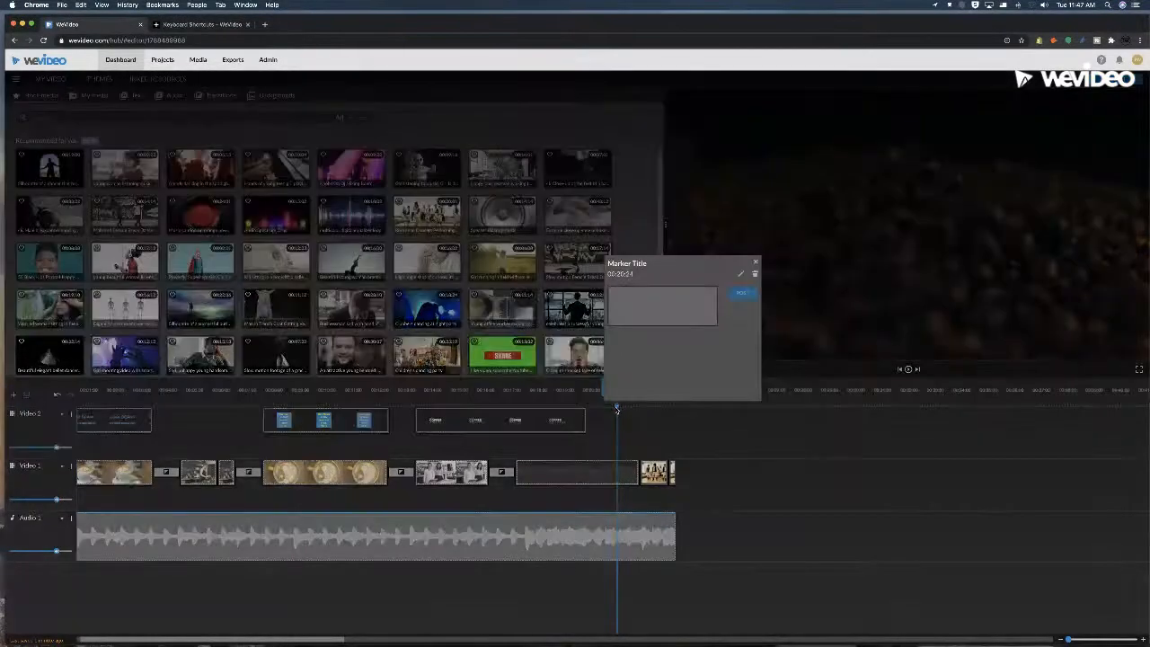
click(755, 262)
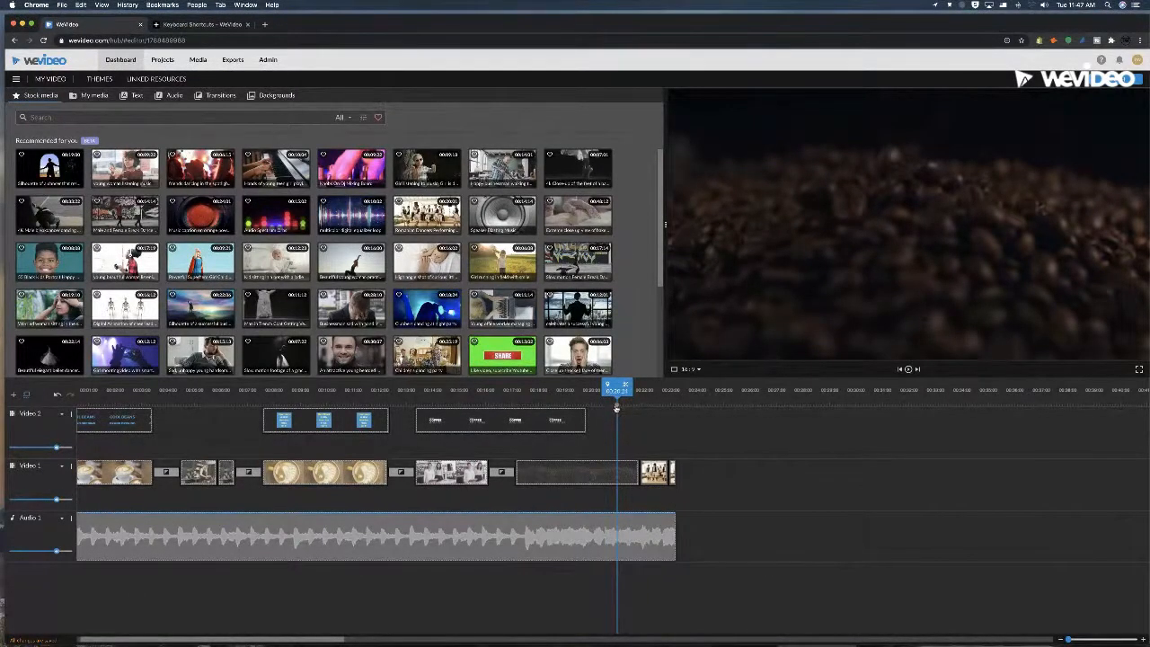
key(m)
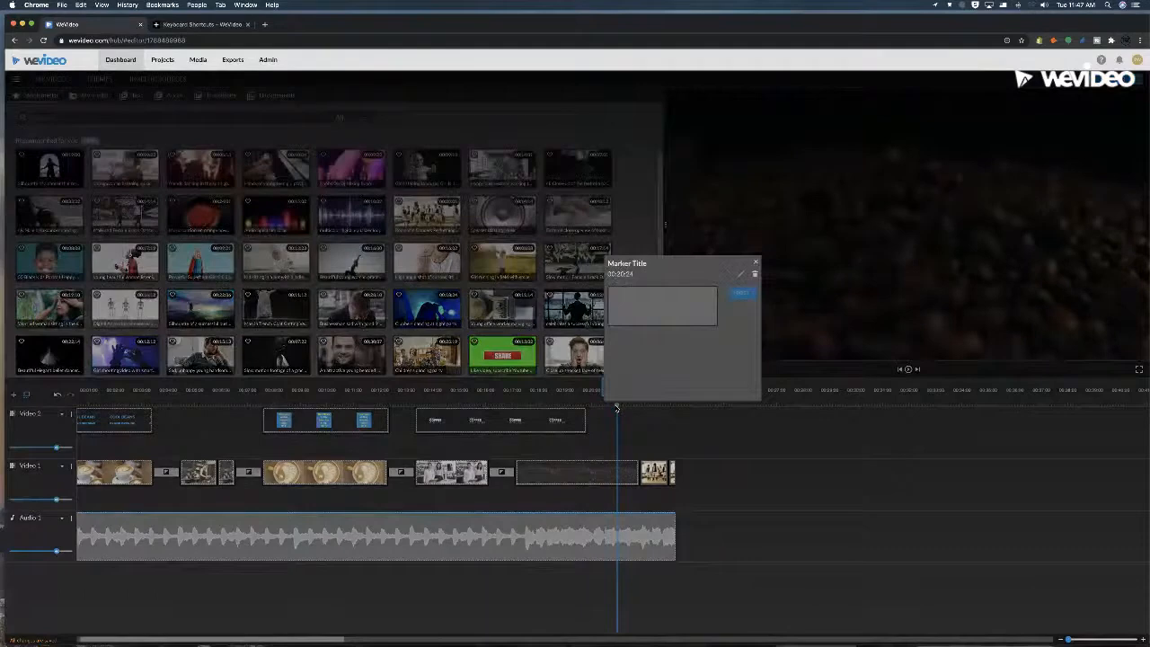
click(756, 276)
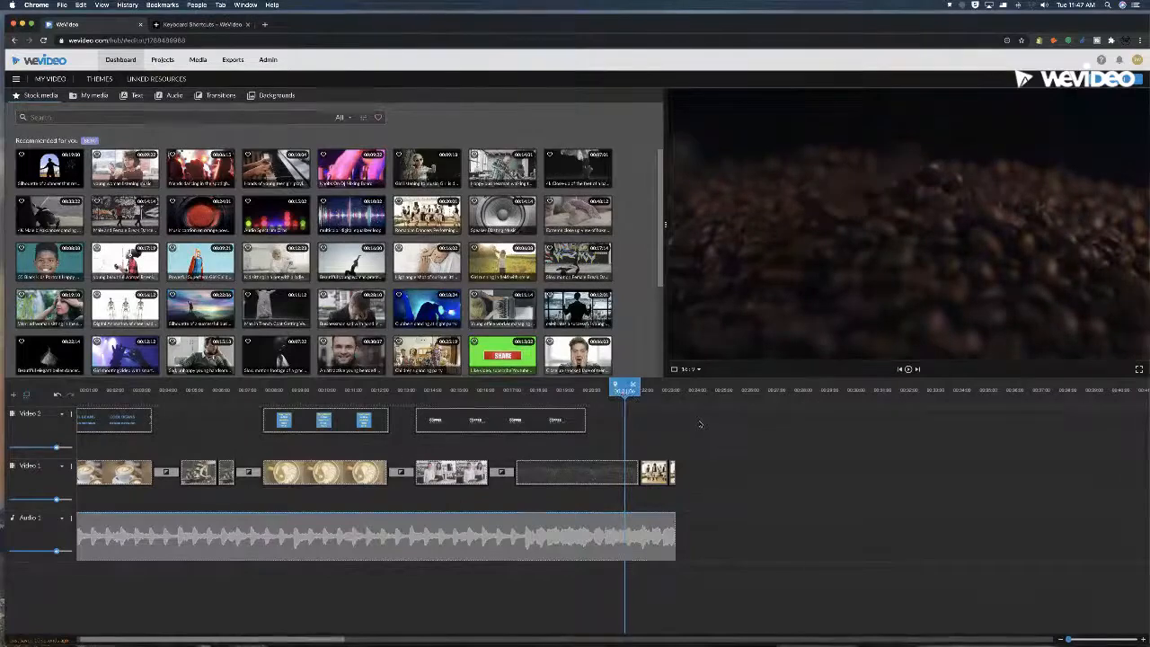
- View the dancers clip, and return the playhead to the coffee beans clip at 00:21:00
click(655, 402)
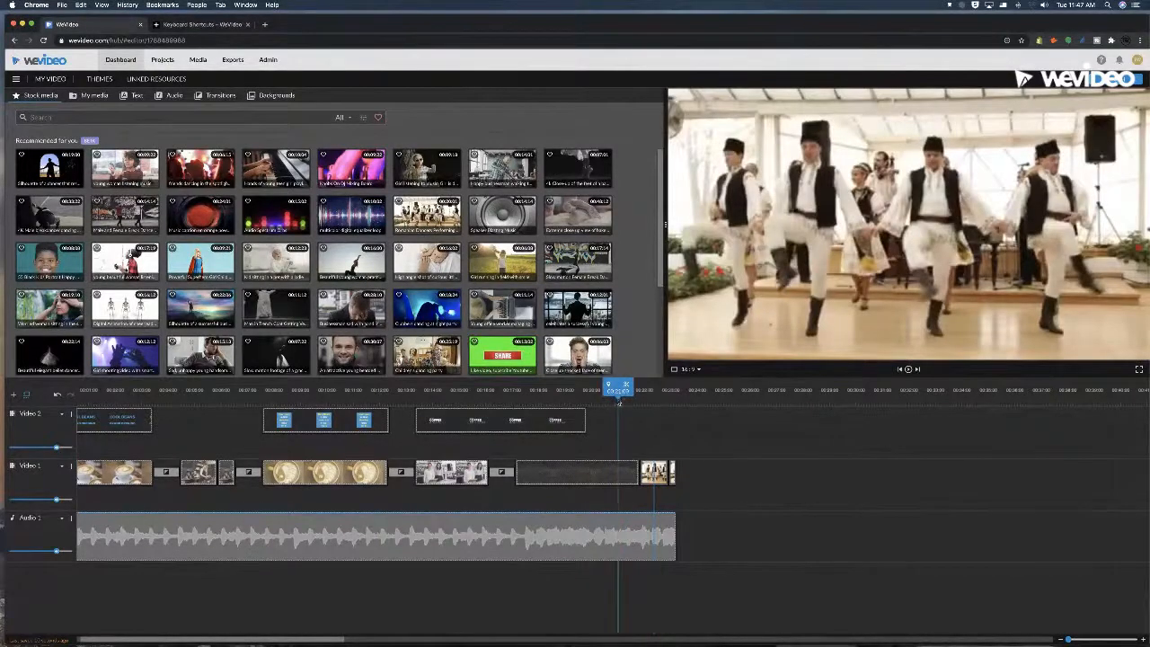
key(alt+Left)
click(610, 473)
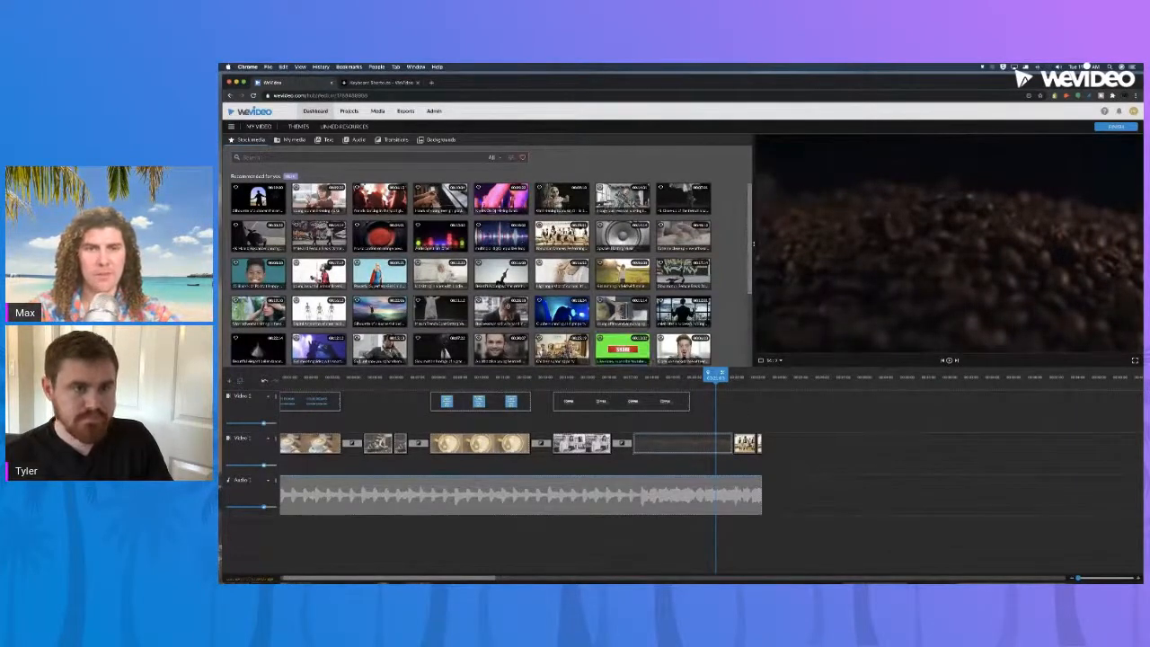
- Preview several motion titles, including Puff and Trailer Slash, and add the Elastic snap title to Video 2 above the coffee beans clip
click(325, 140)
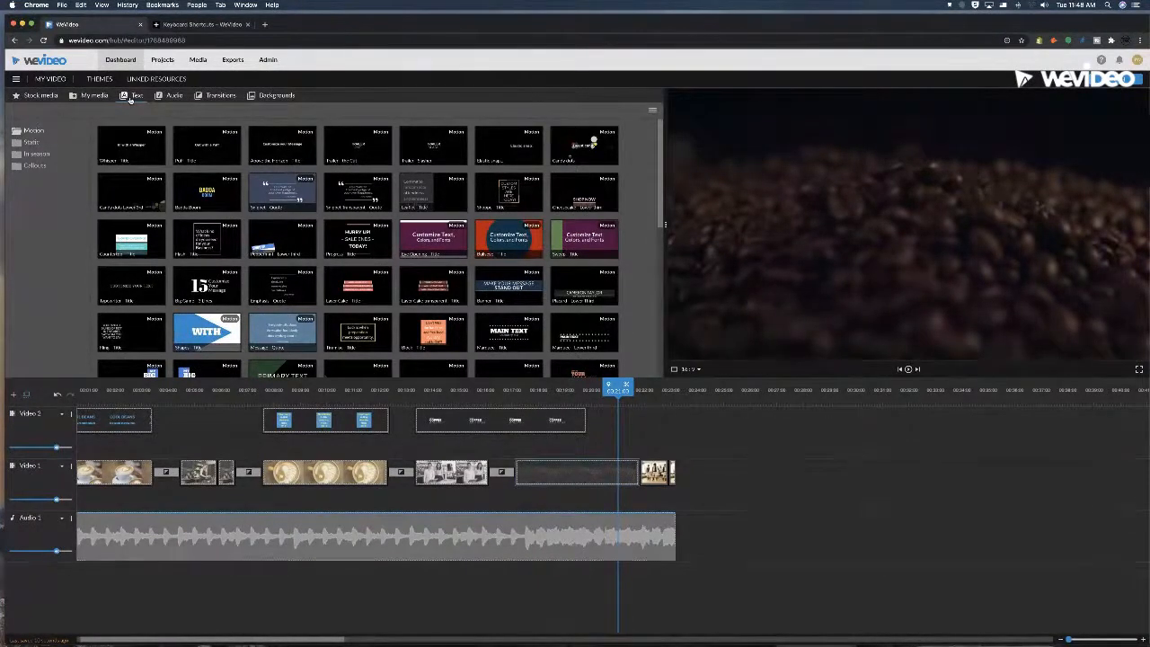
click(195, 146)
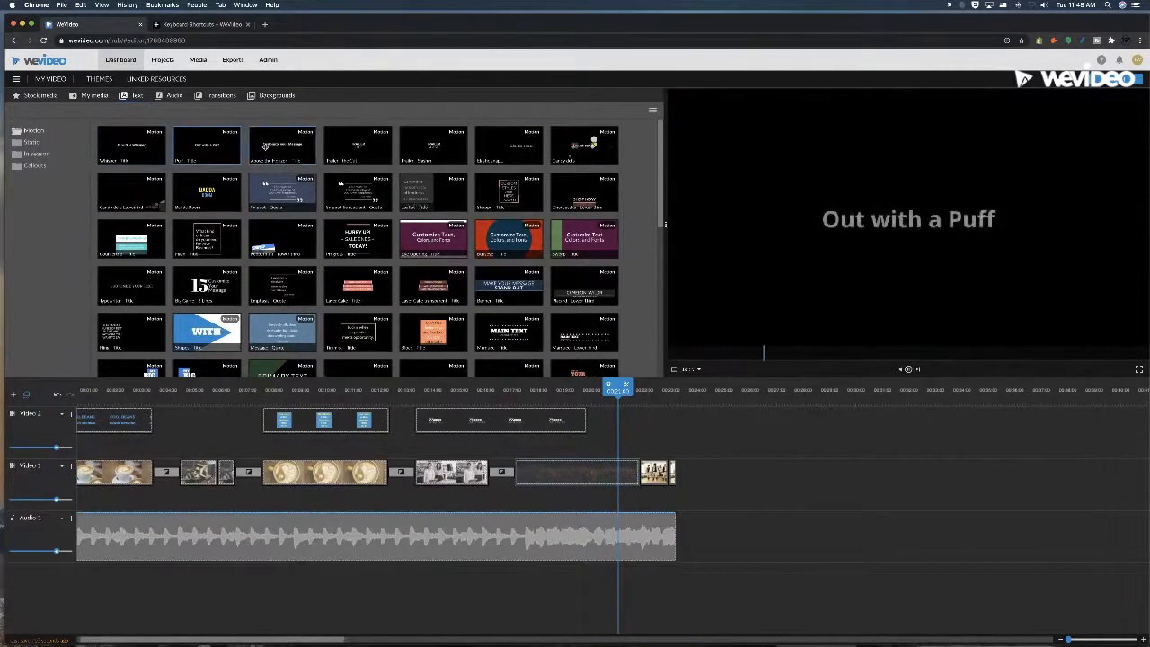
click(361, 152)
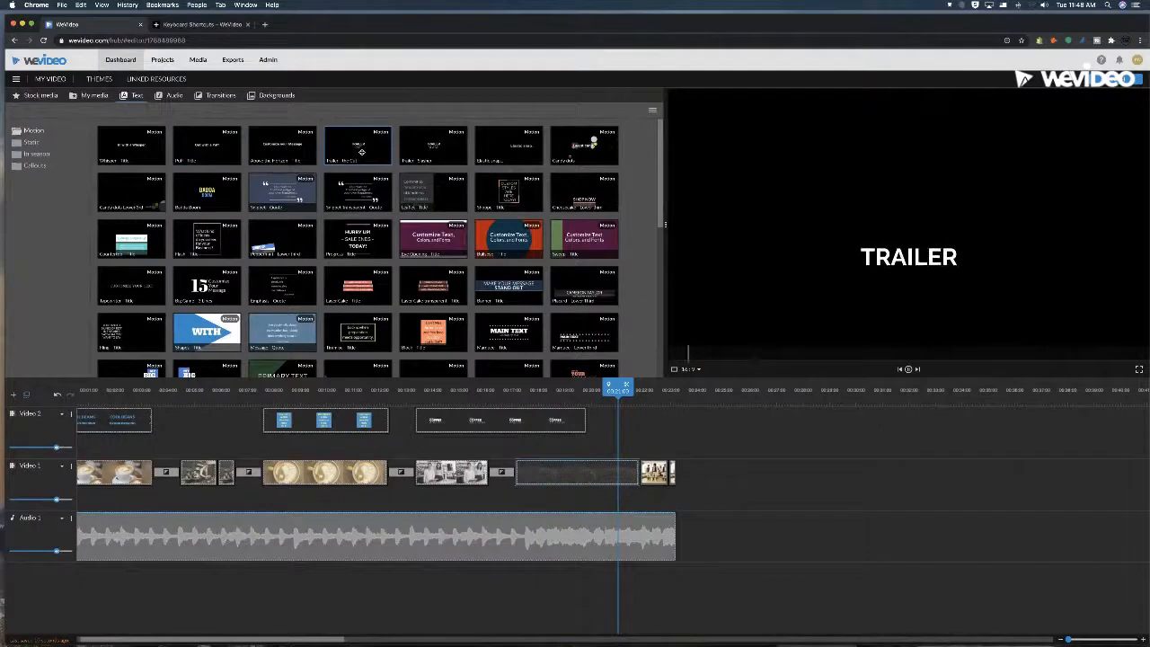
click(428, 150)
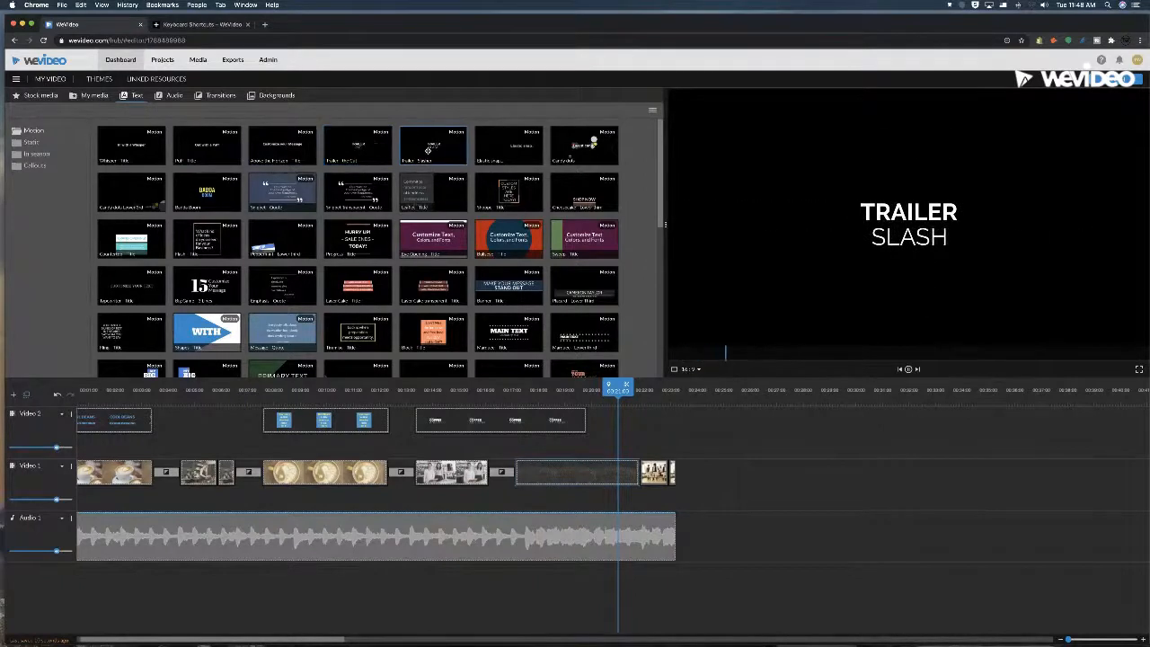
click(510, 147)
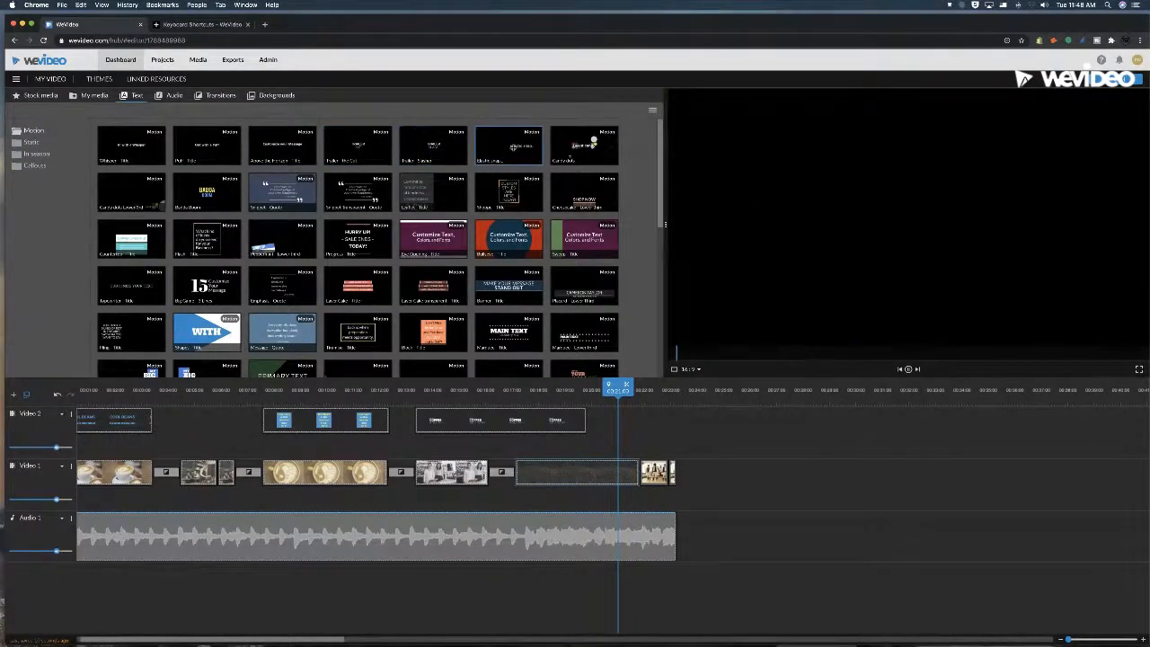
drag(510, 145, 607, 421)
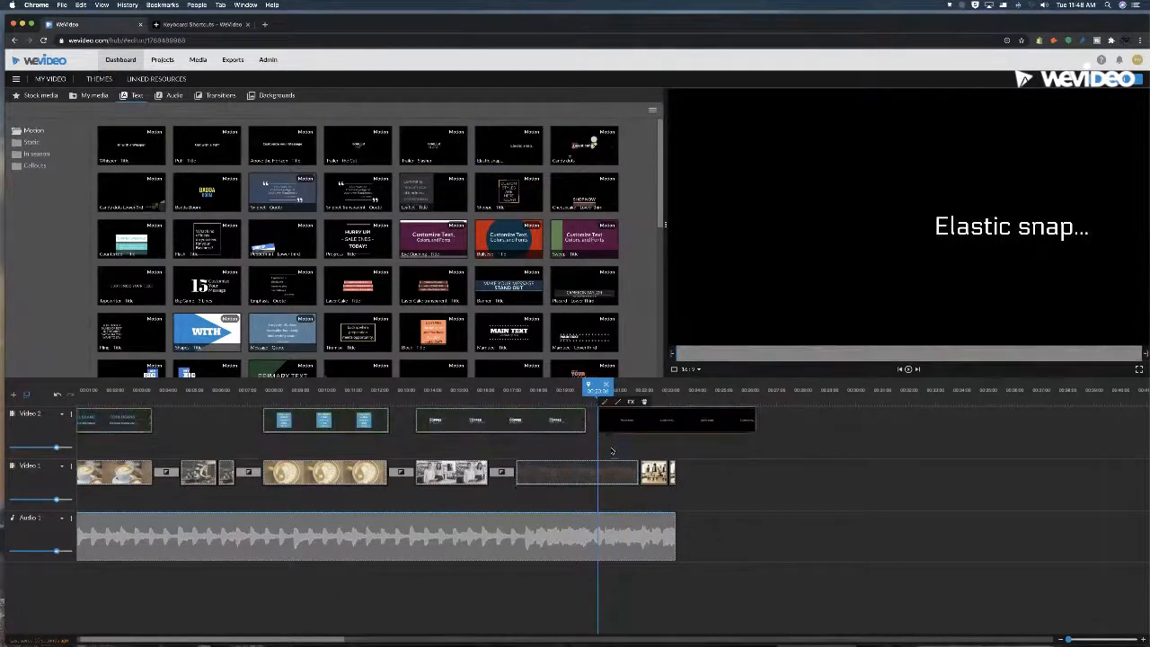
- Play the added title, shorten its end to finish with the audio clip, and delete it
key(space)
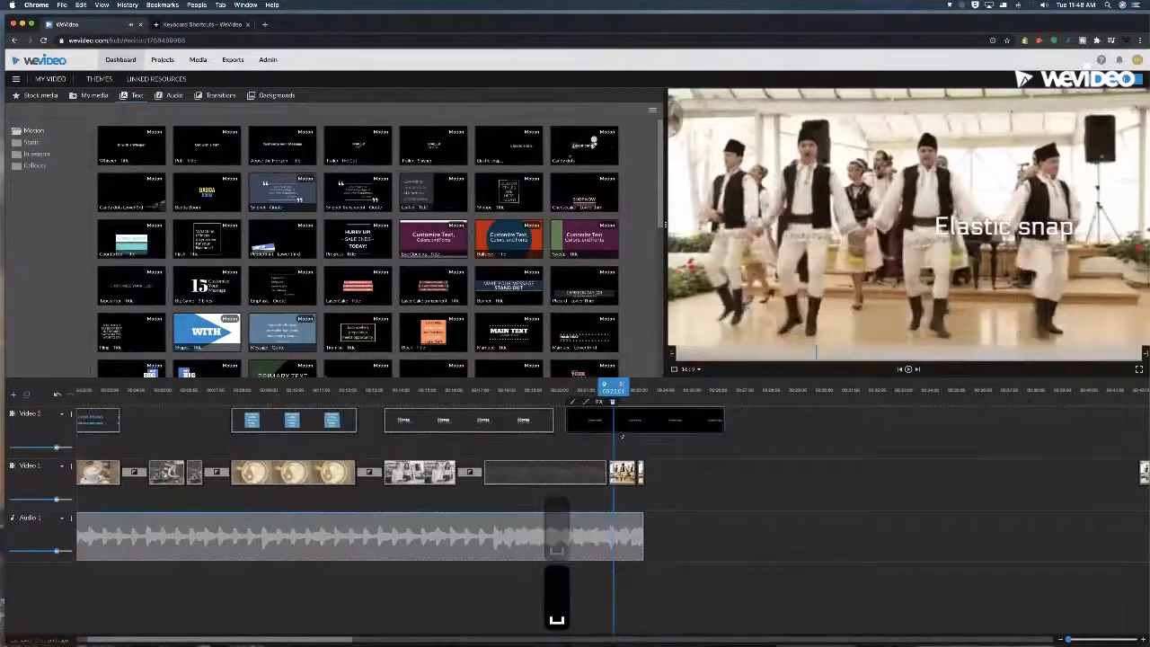
drag(722, 418, 644, 419)
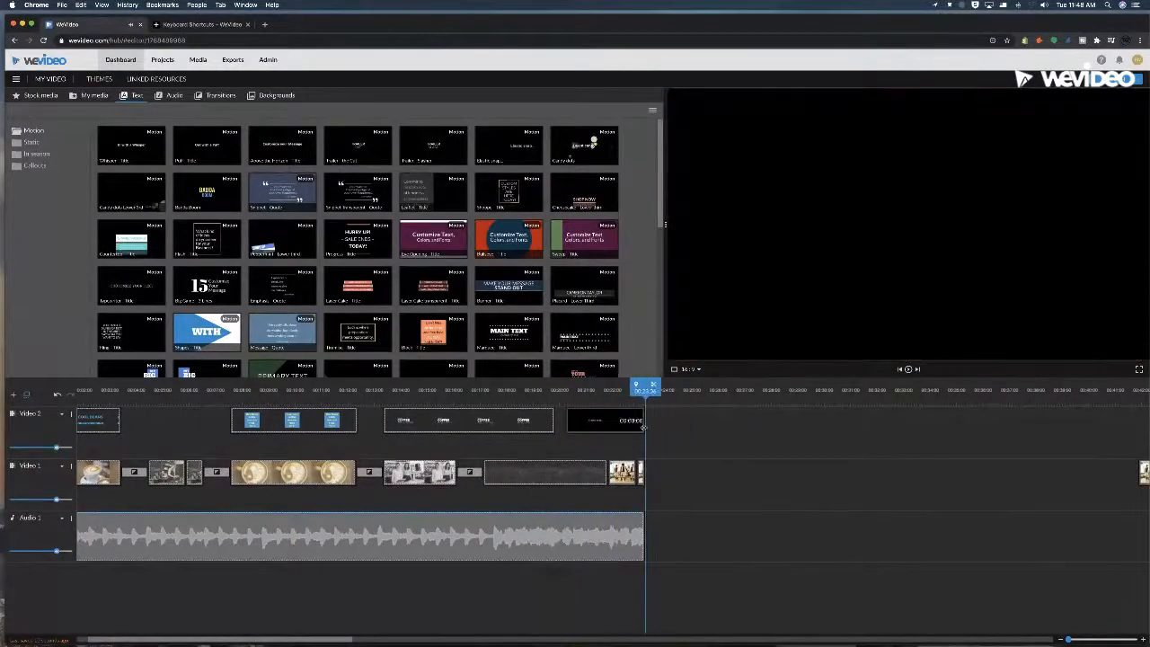
key(BackSpace)
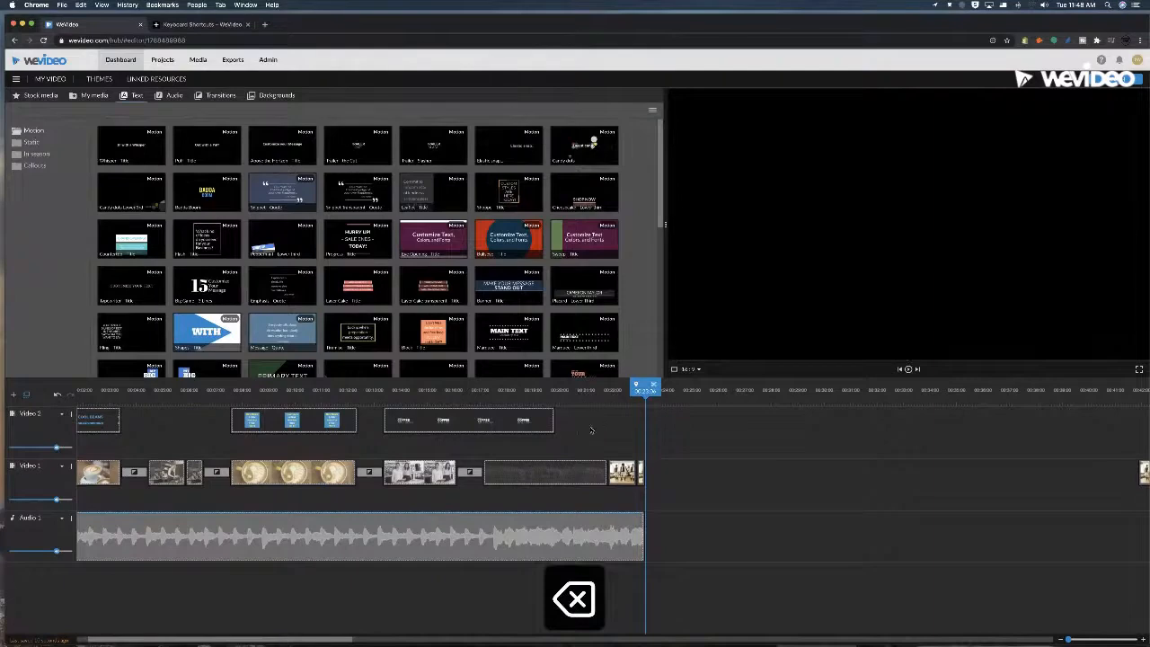
- Move the playhead back to the barista shot with the "Enjoy coffee and Wi-Fi" title
drag(476, 388, 437, 386)
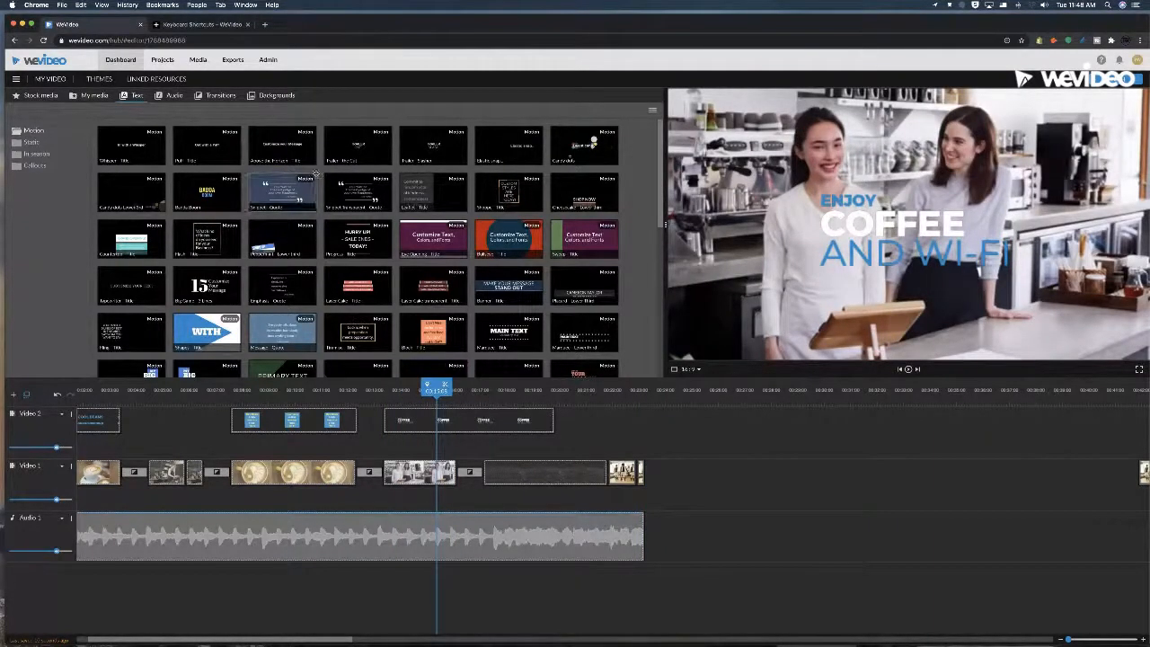